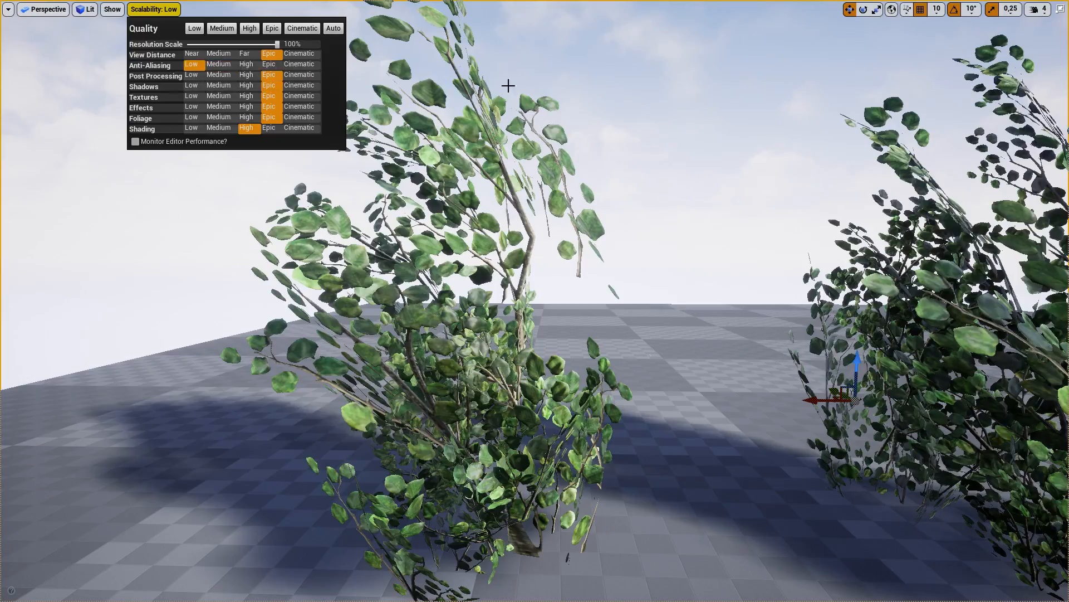
# Examine the bush in the level from several distances and angles, then leave the fullscreen viewport.
pyautogui.press('s')
pyautogui.press('e')
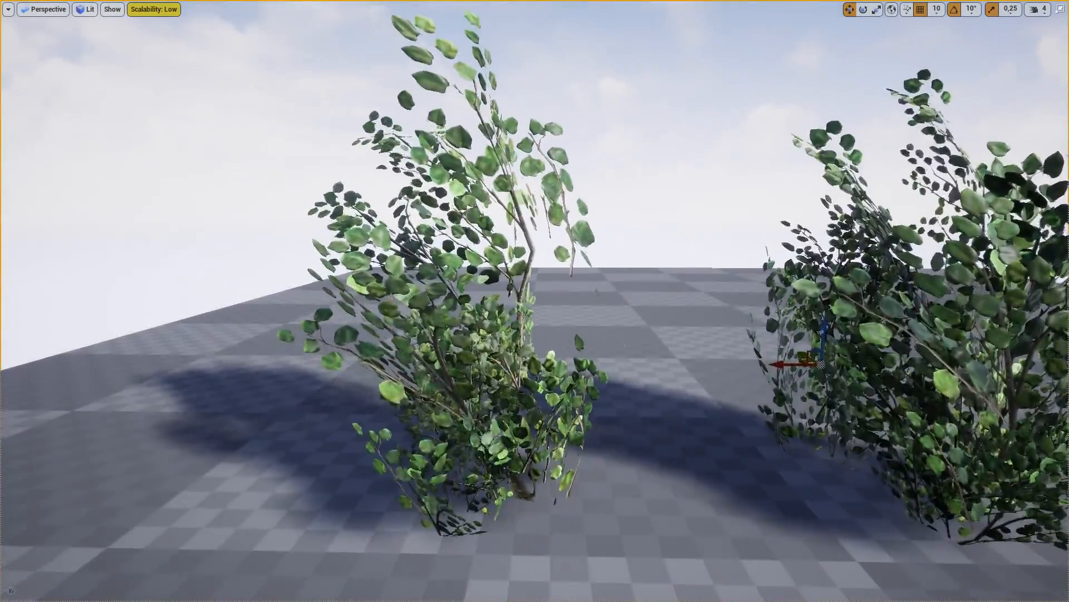
pyautogui.press('w')
pyautogui.press('s')
pyautogui.press('d')
pyautogui.press('a')
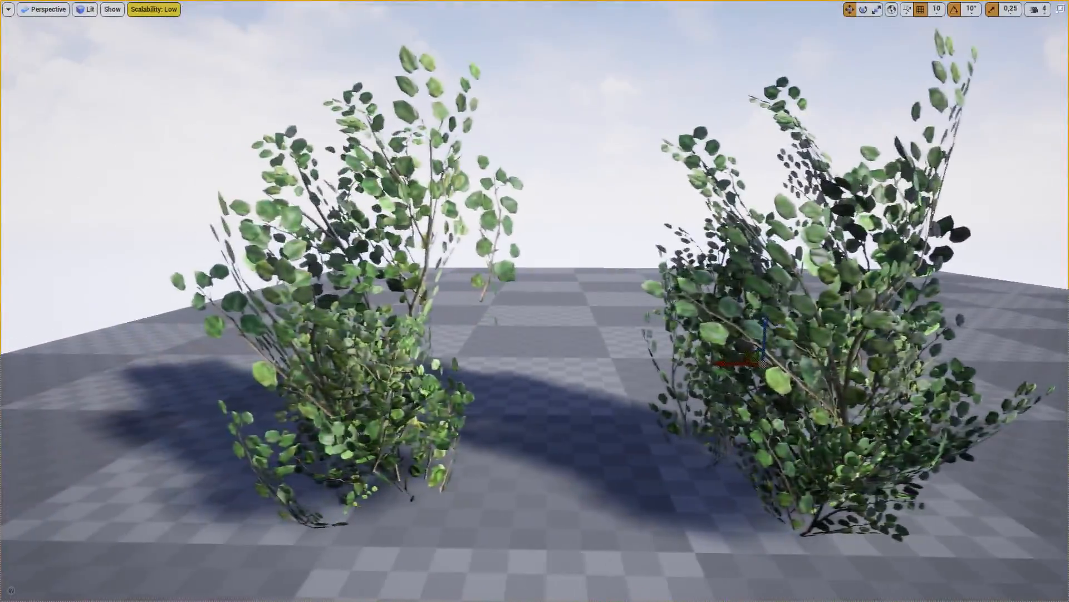
pyautogui.press('w')
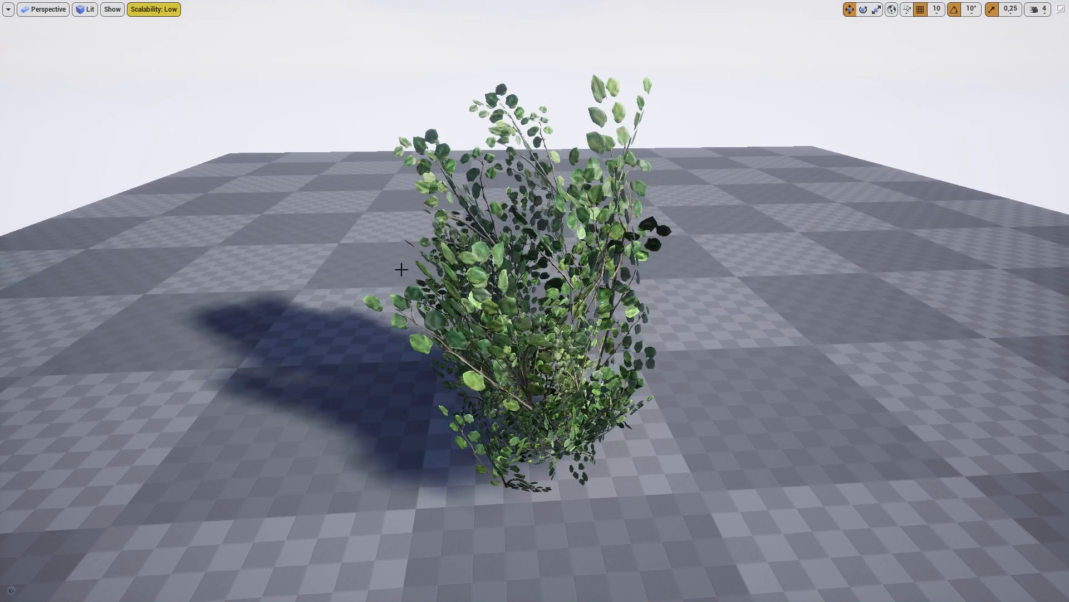
pyautogui.press('F11')
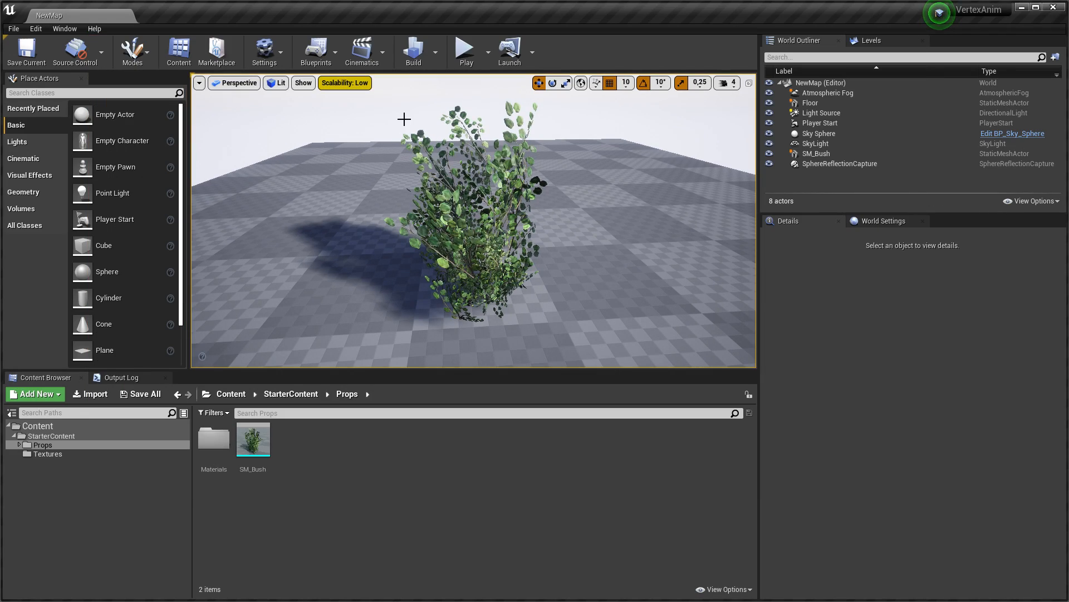
pyautogui.moveTo(325, 356); pyautogui.dragTo(325, 347, button='right')
pyautogui.scroll(1, 325, 356)
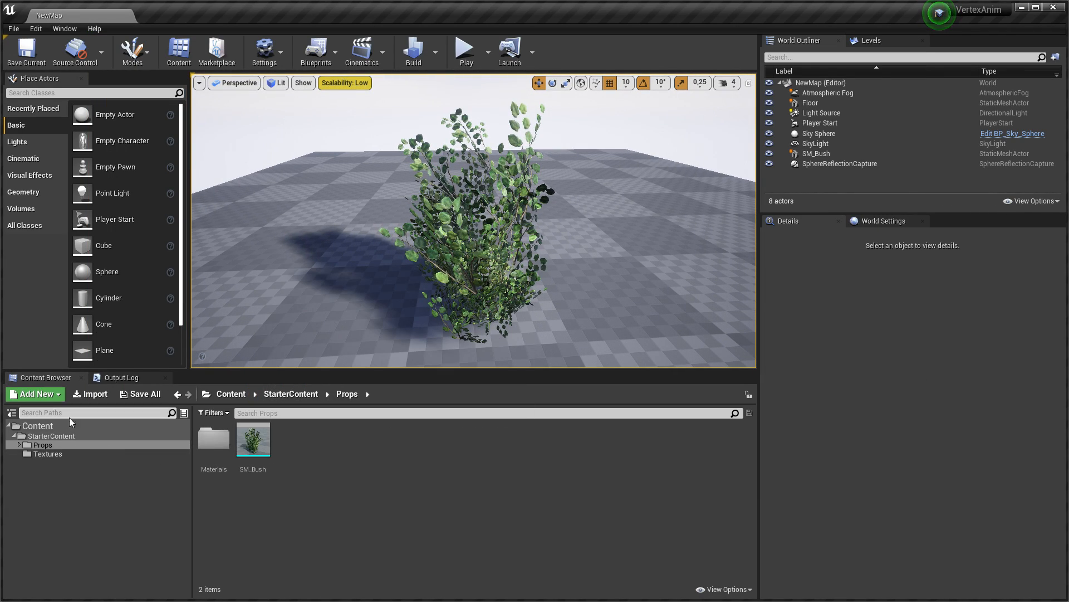
# Open the SM_Bush static mesh from the Props folder and inspect it in its preview.
pyautogui.doubleClick(250, 450)
pyautogui.moveTo(293, 162); pyautogui.dragTo(413, 167, button='right')
pyautogui.press('w')
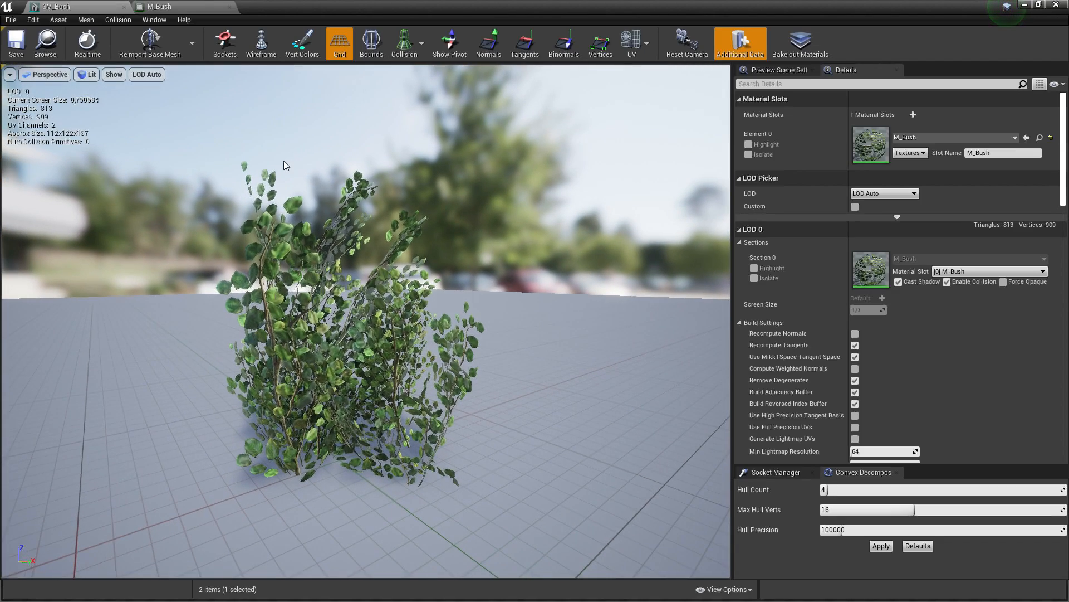
# Open the M_Bush material, inspect its colour and normal texture samples, and return to the level.
pyautogui.doubleClick(870, 145)
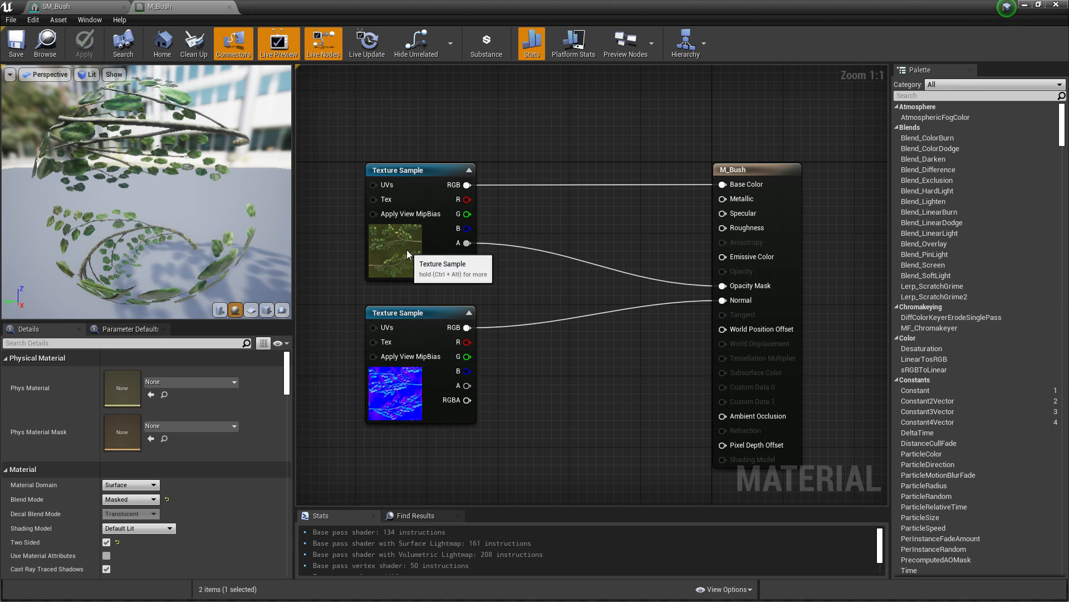
pyautogui.click(397, 392)
pyautogui.click(400, 257)
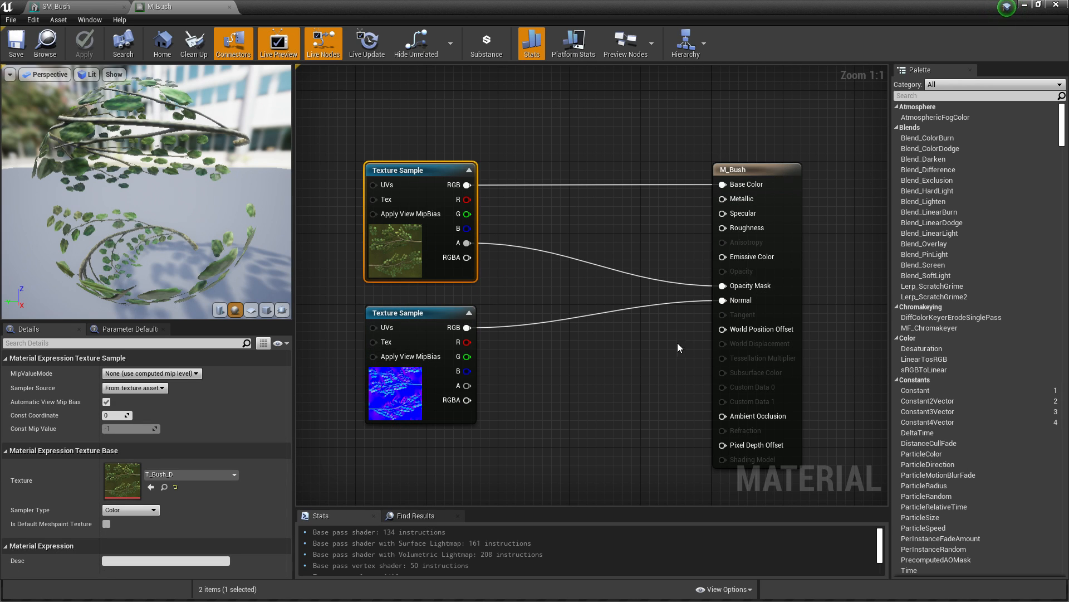
pyautogui.click(467, 414)
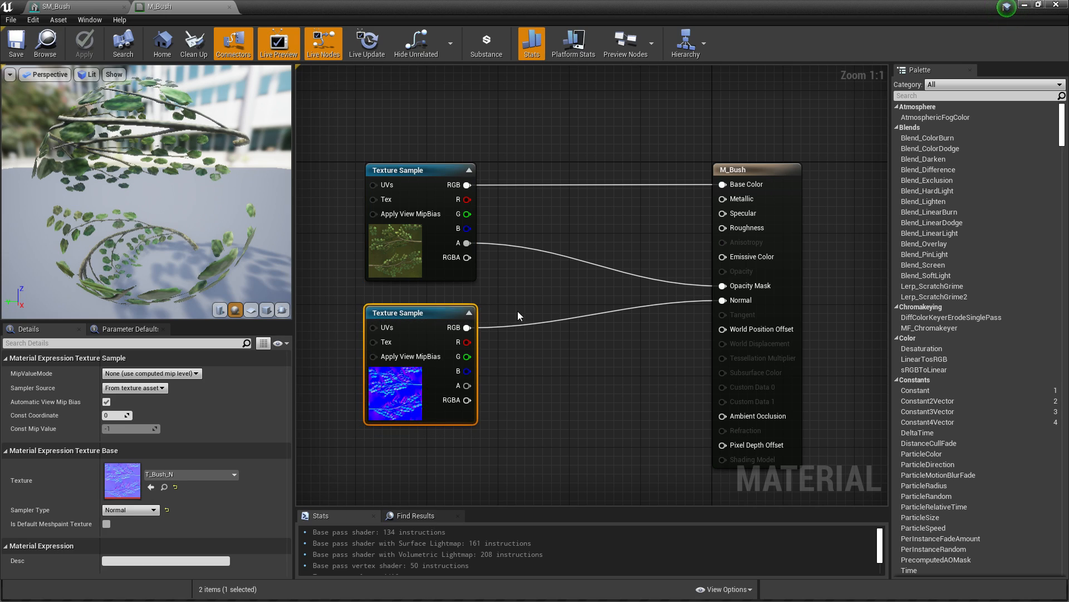
pyautogui.click(521, 292)
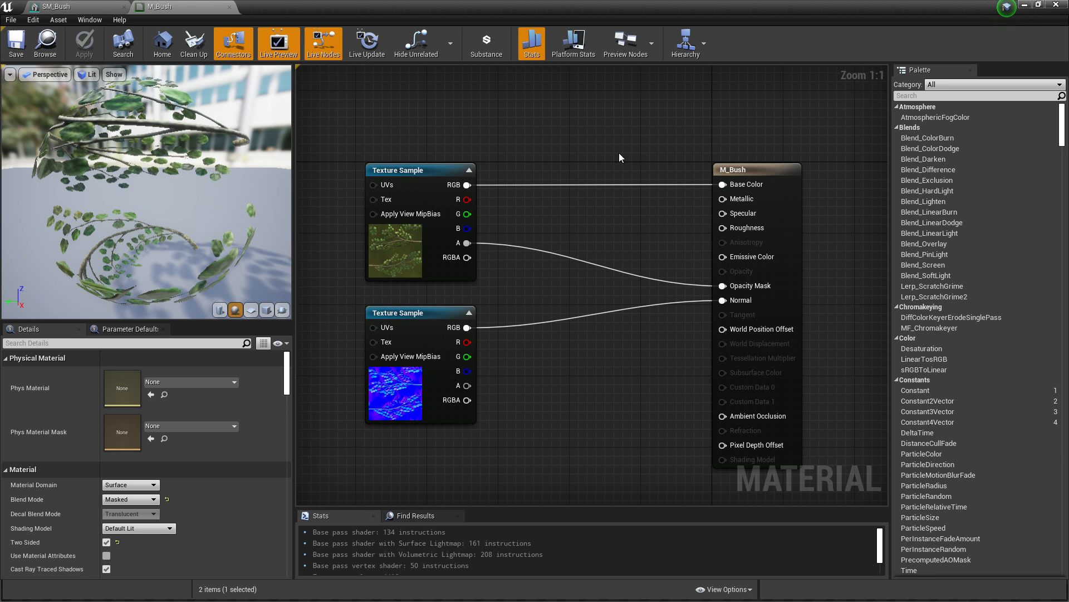
pyautogui.click(1024, 5)
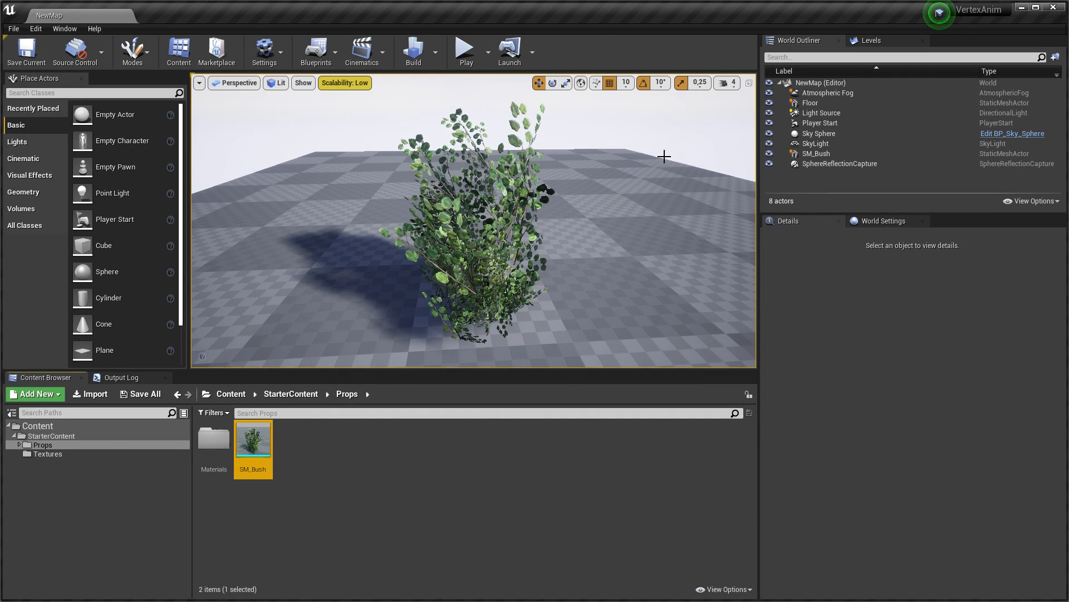
# Export the SM_Bush static mesh as SM_Bush.FBX into the Tut folder with the default FBX 2014 export options.
pyautogui.click(443, 197)
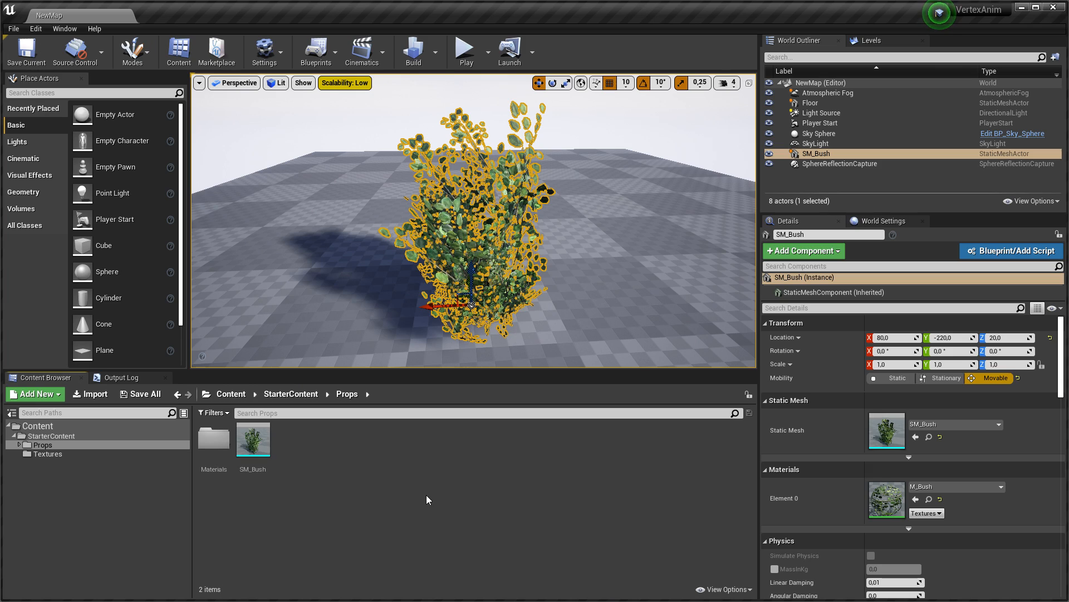
pyautogui.rightClick(253, 445)
pyautogui.moveTo(311, 272)
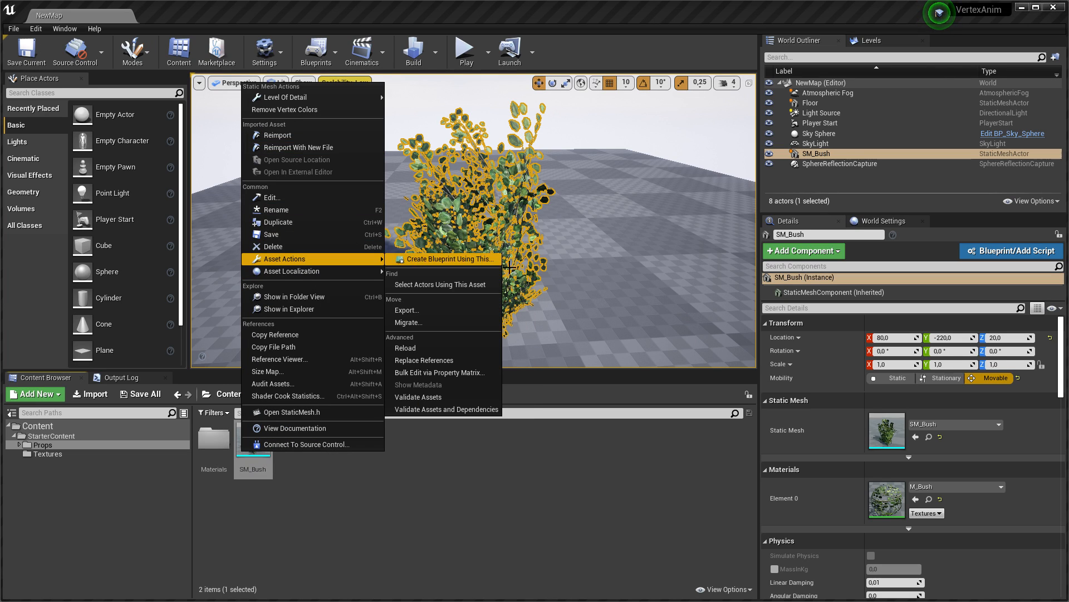
pyautogui.click(408, 308)
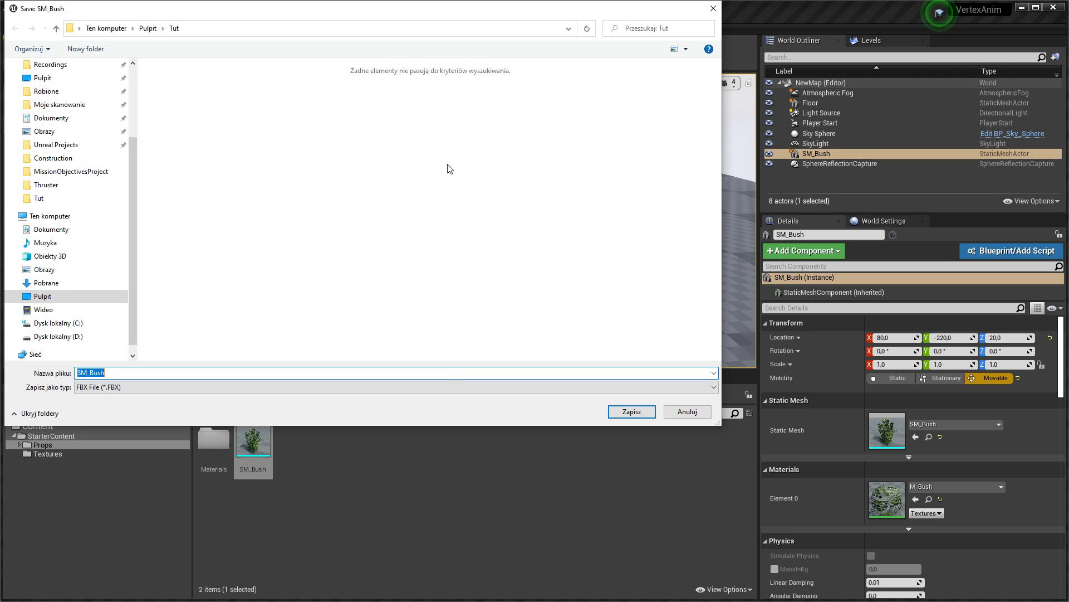
pyautogui.click(624, 410)
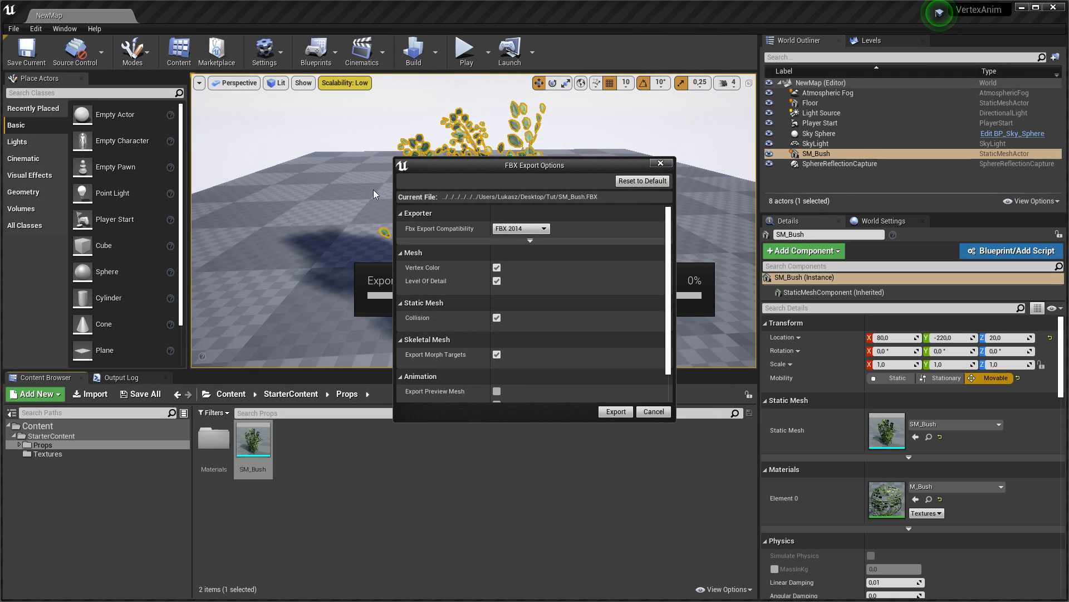
pyautogui.click(616, 413)
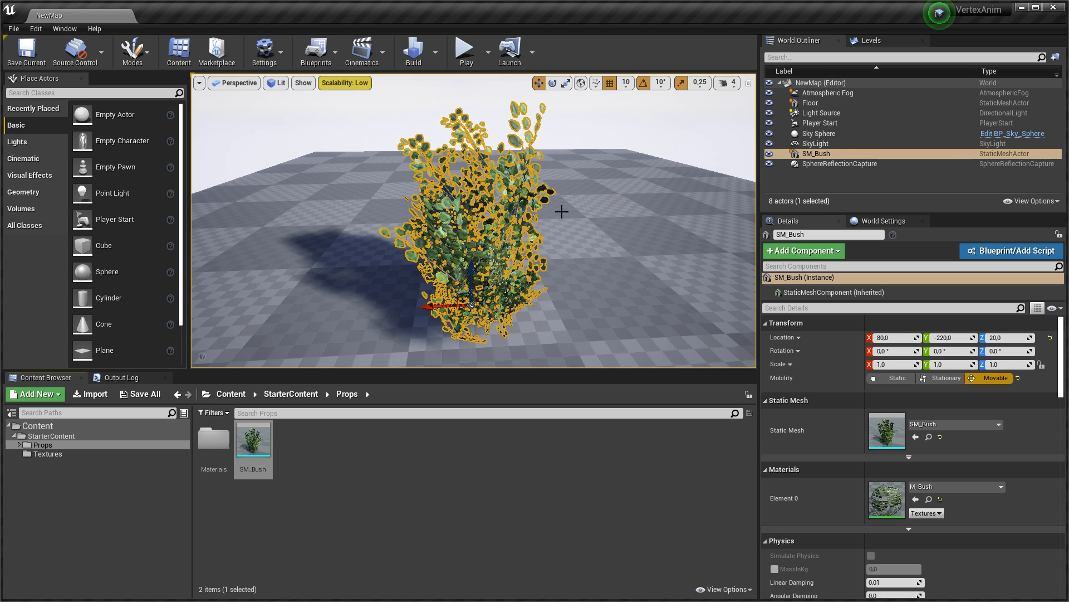
# Switch to 3ds Max and import SM_Bush.FBX from the Tut folder into the empty scene.
pyautogui.press('super')
pyautogui.click(689, 590)
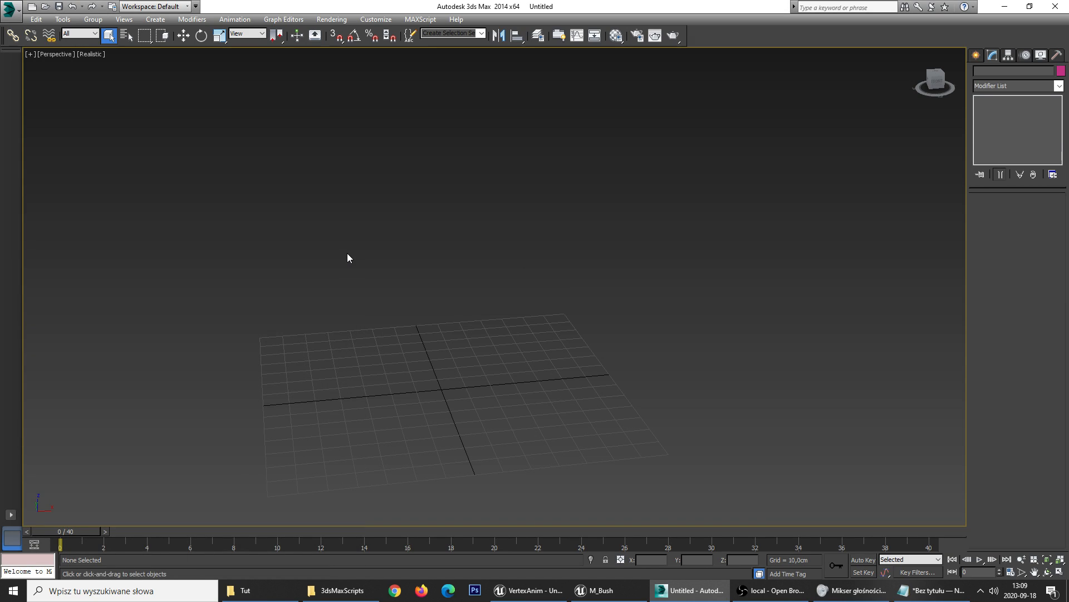
pyautogui.click(288, 594)
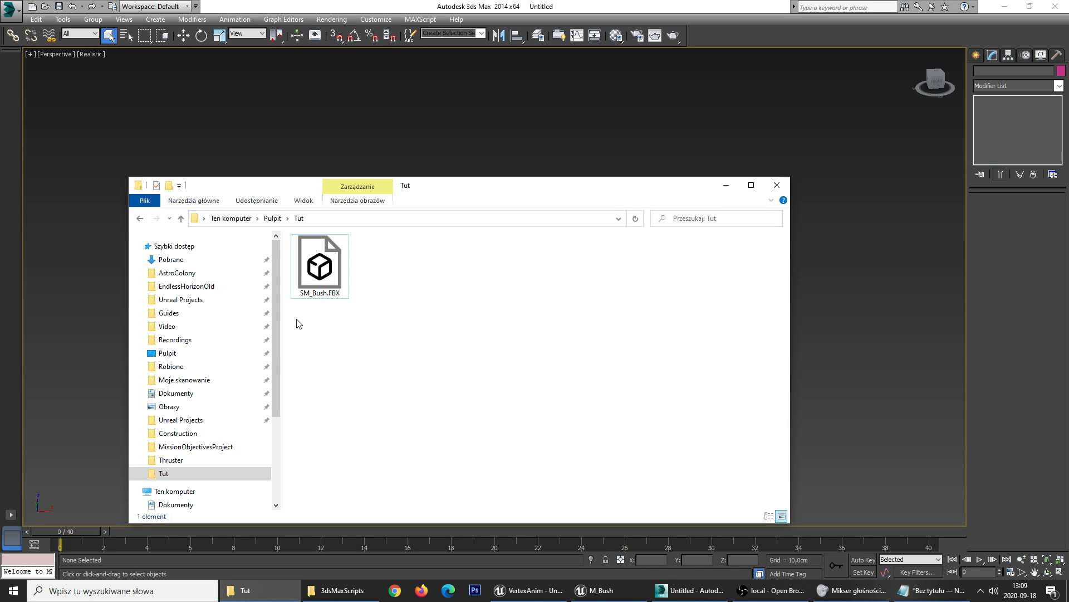
pyautogui.moveTo(320, 268); pyautogui.dragTo(668, 53)
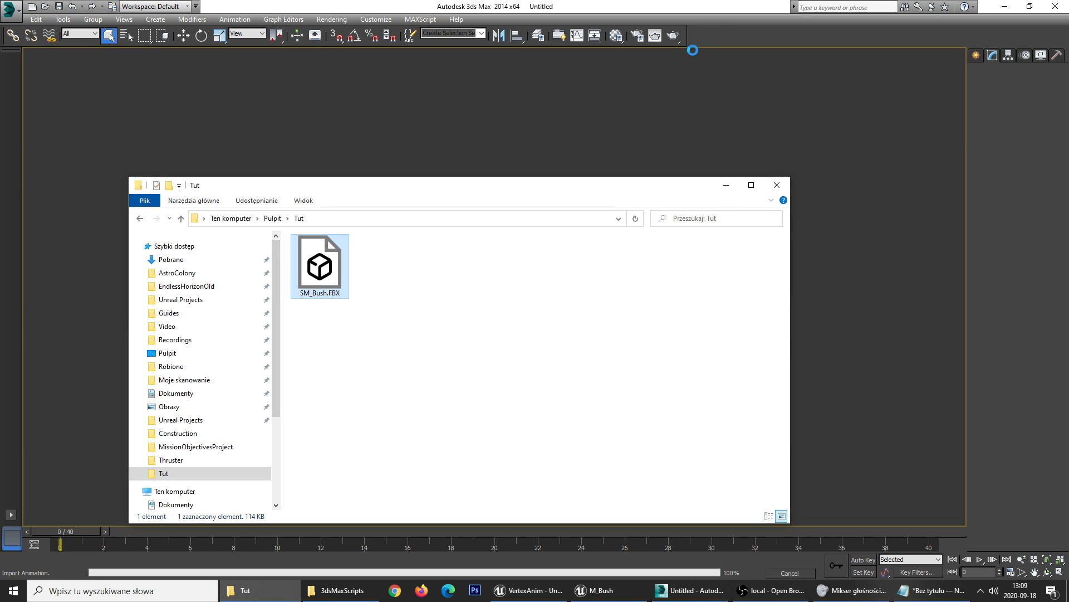
pyautogui.click(727, 186)
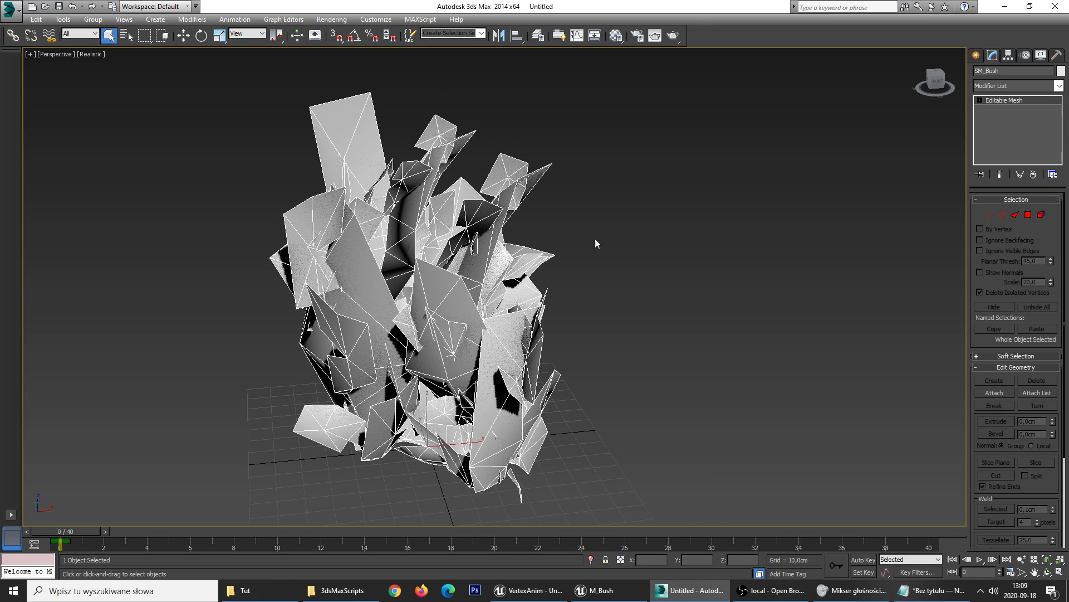
# Clone the bush along the X axis as two separate copies, spaced about 132 cm apart.
pyautogui.moveTo(536, 306); pyautogui.dragTo(485, 342, button='middle')
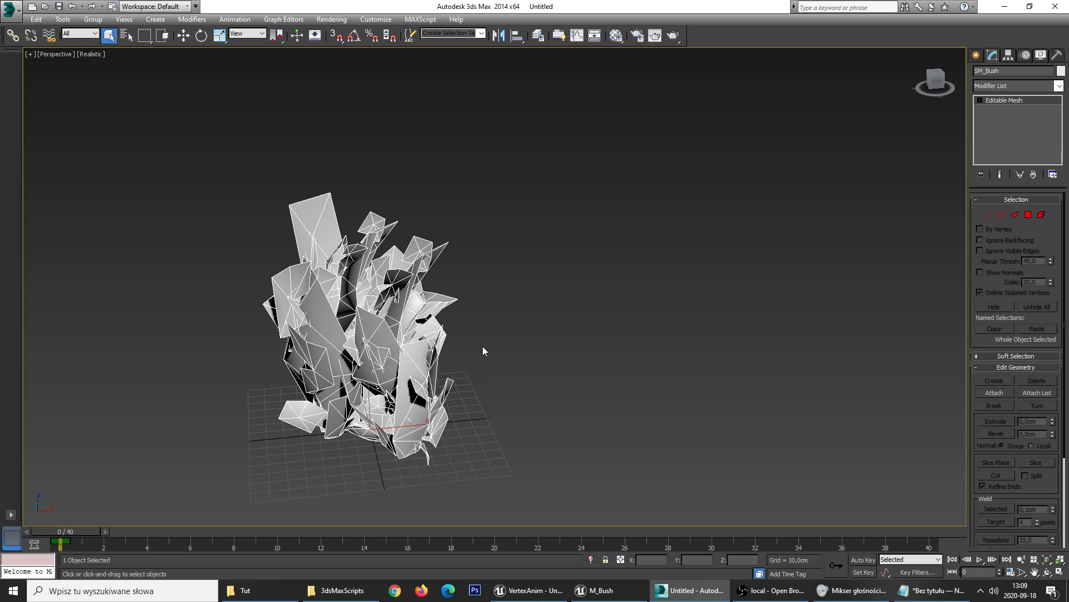
pyautogui.moveTo(483, 347); pyautogui.dragTo(472, 335, button='middle')
pyautogui.scroll(2, 474, 322)
pyautogui.scroll(-2, 468, 320)
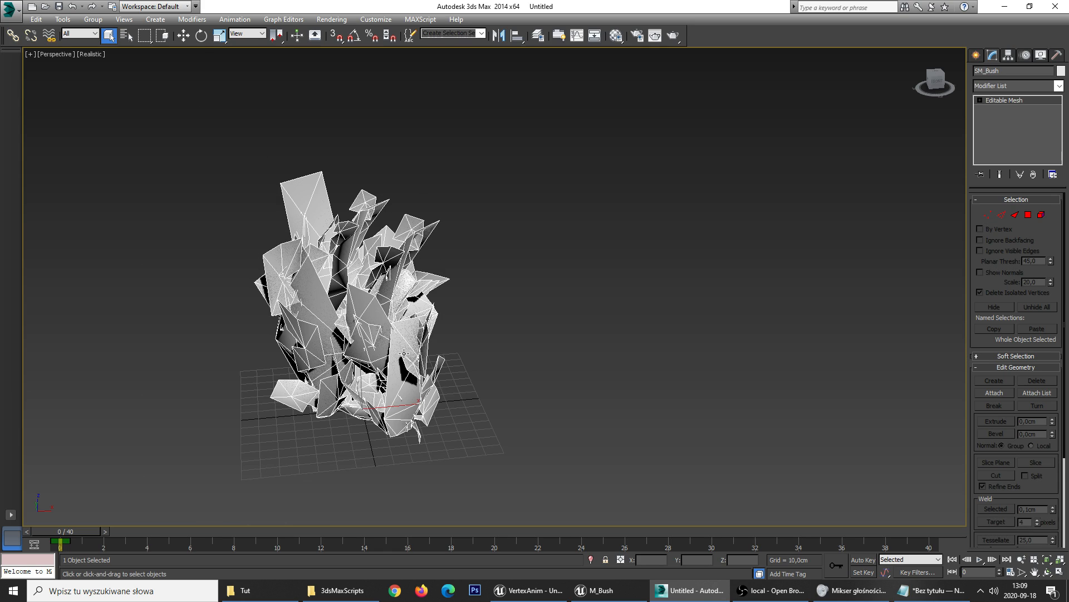
pyautogui.moveTo(404, 353); pyautogui.dragTo(474, 312, button='middle')
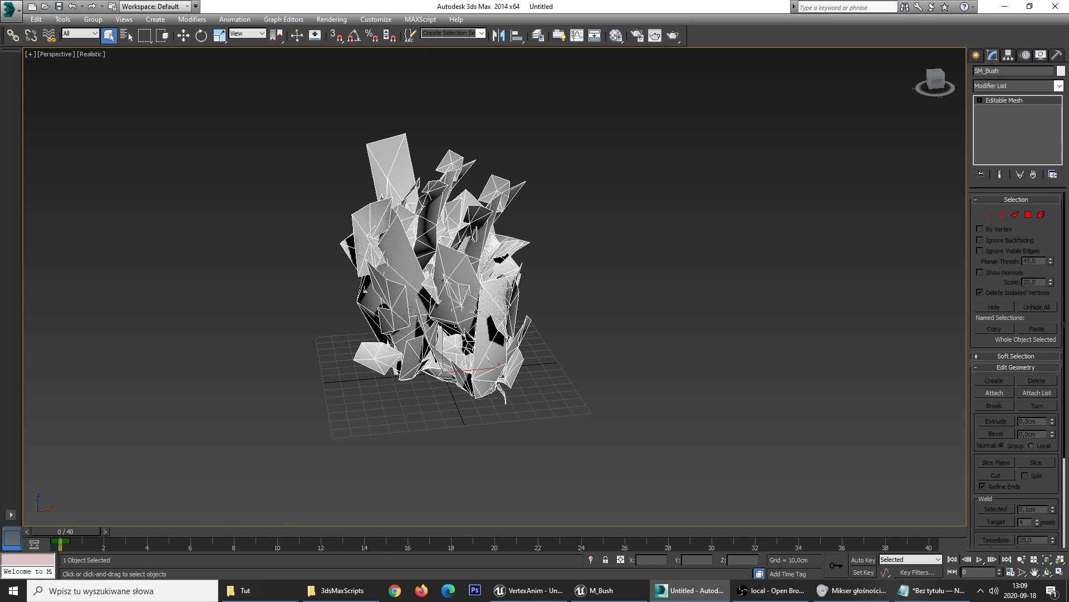
pyautogui.scroll(3, 474, 312)
pyautogui.press('w')
pyautogui.keyDown('shift'); pyautogui.moveTo(473, 385); pyautogui.dragTo(774, 365); pyautogui.keyUp('shift')
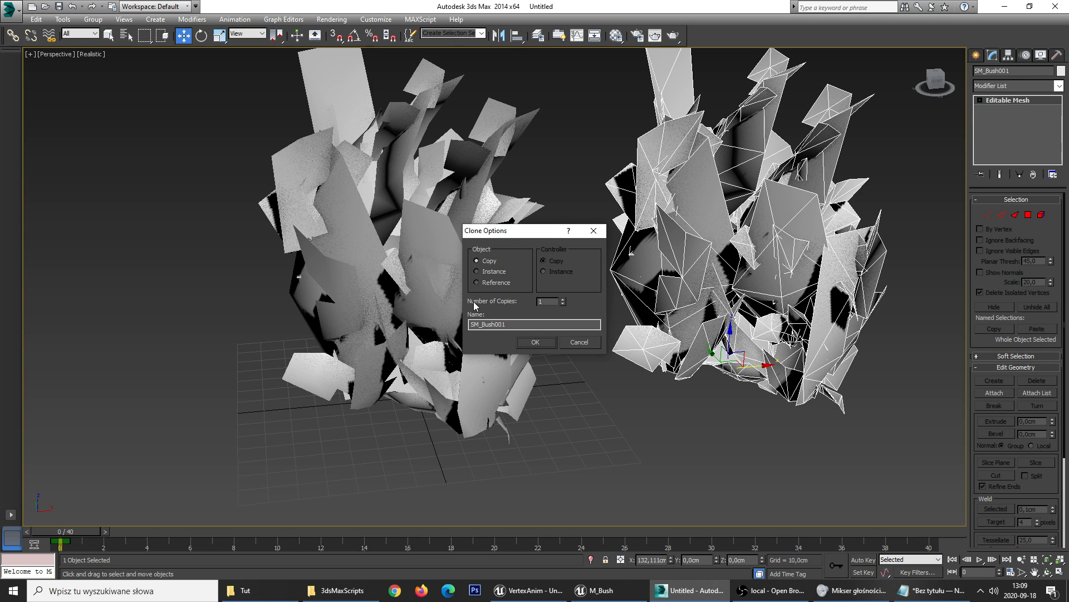
pyautogui.click(564, 300)
pyautogui.click(535, 342)
pyautogui.scroll(-5, 418, 290)
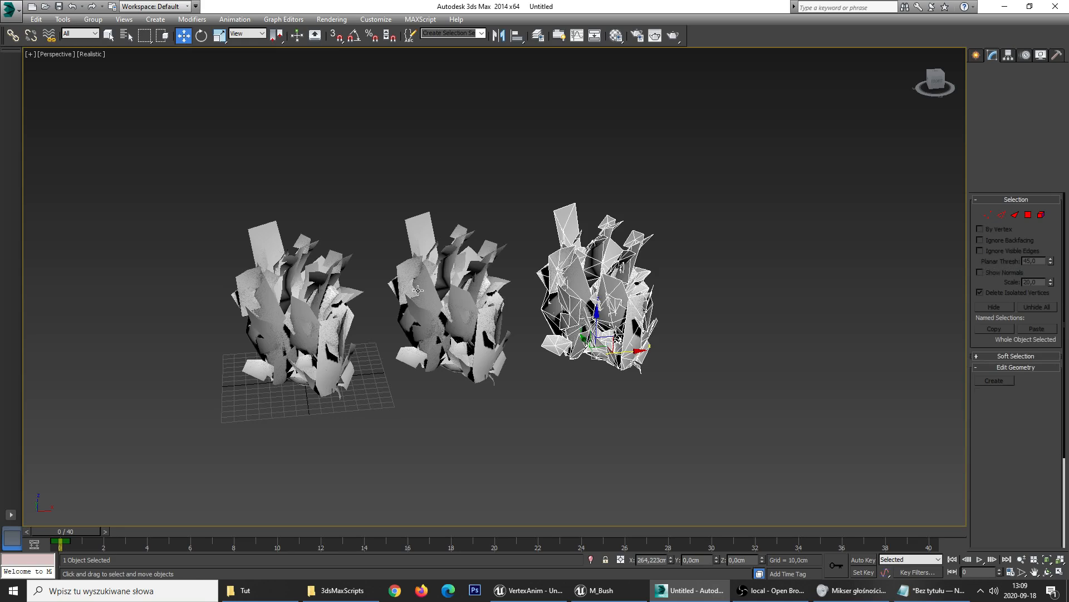
# Add a Bend modifier to the middle bush copy.
pyautogui.click(418, 290)
pyautogui.scroll(3, 418, 289)
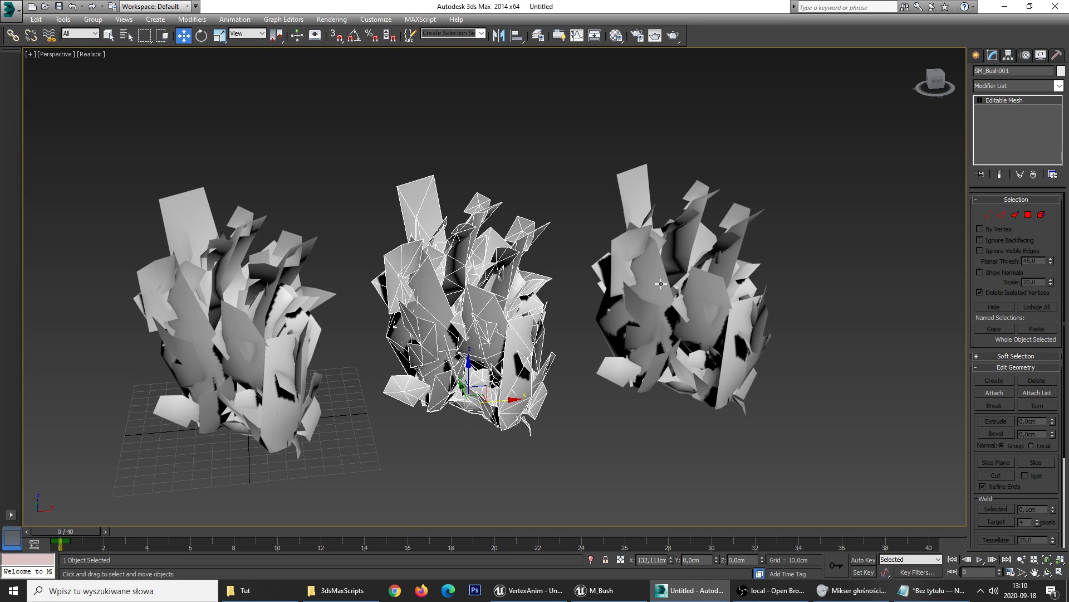
pyautogui.moveTo(493, 309); pyautogui.dragTo(534, 313, button='middle')
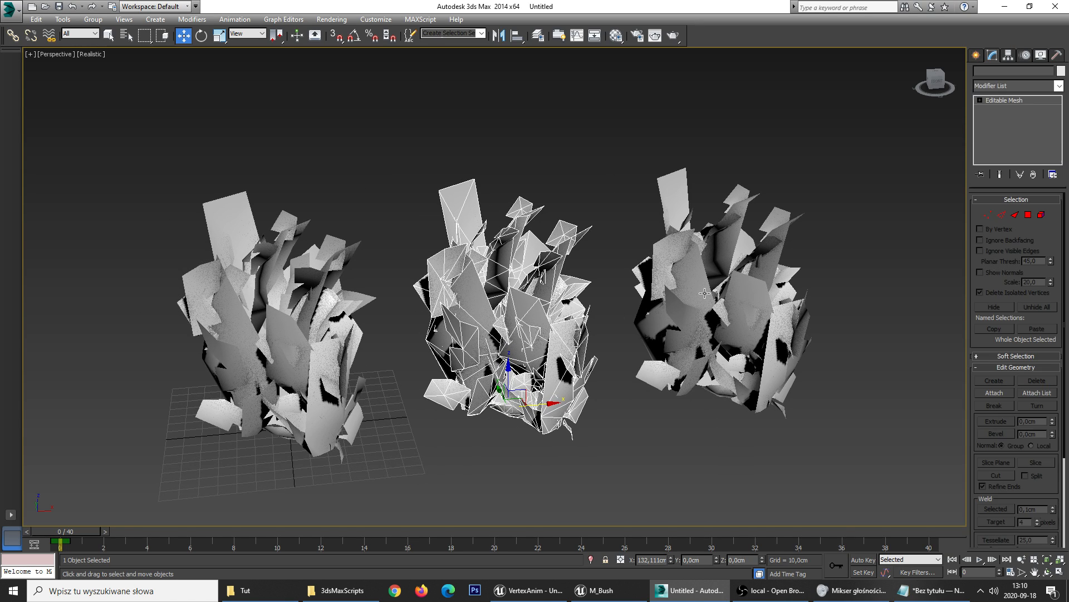
pyautogui.click(1004, 85)
pyautogui.press('b')
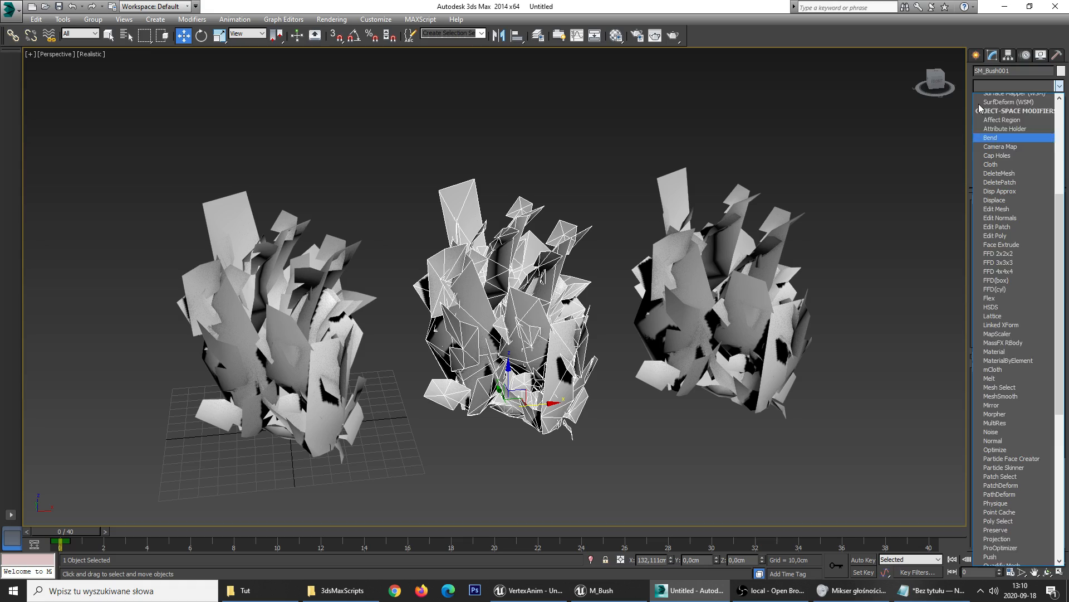
pyautogui.press('Return')
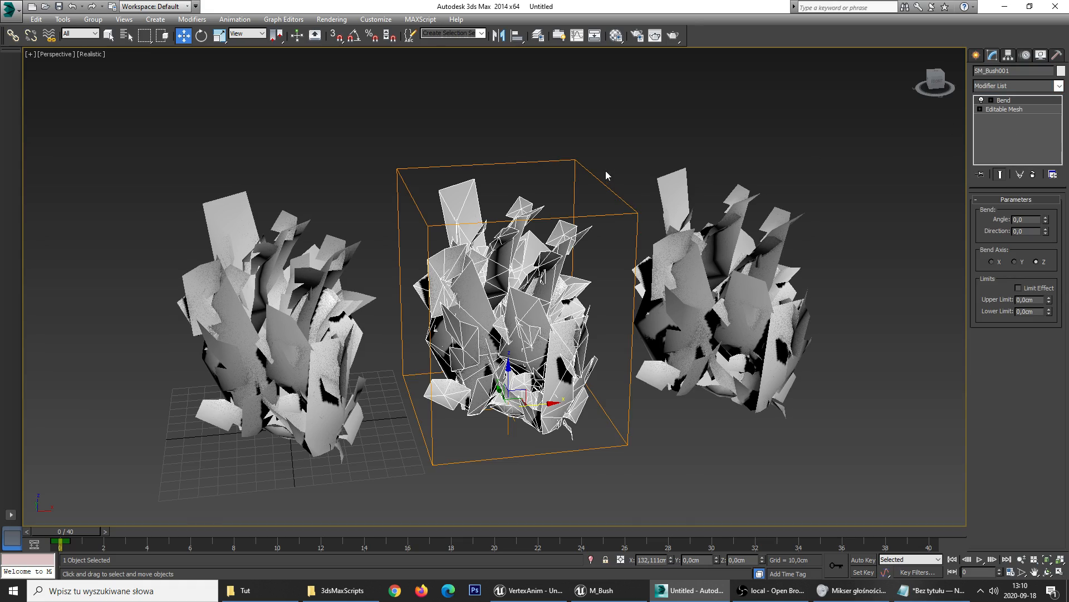
# Set the middle bush's Bend angle to 45 and check the bent shape from the front.
pyautogui.scroll(5, 582, 295)
pyautogui.keyDown('alt'); pyautogui.moveTo(582, 295); pyautogui.dragTo(585, 313, button='middle'); pyautogui.keyUp('alt')
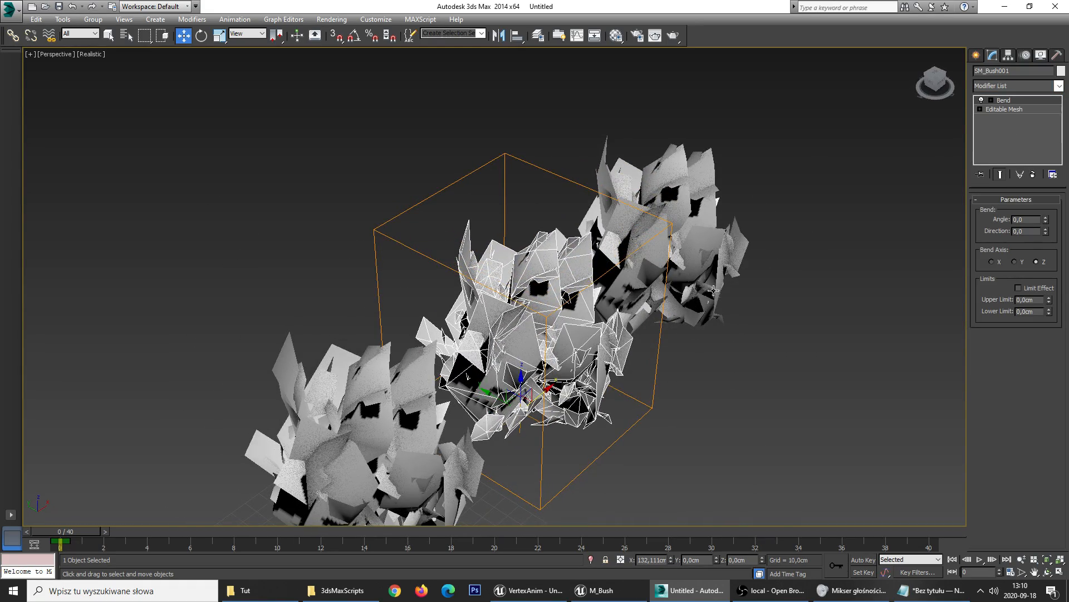
pyautogui.moveTo(714, 289); pyautogui.dragTo(591, 297, button='middle')
pyautogui.doubleClick(1029, 219)
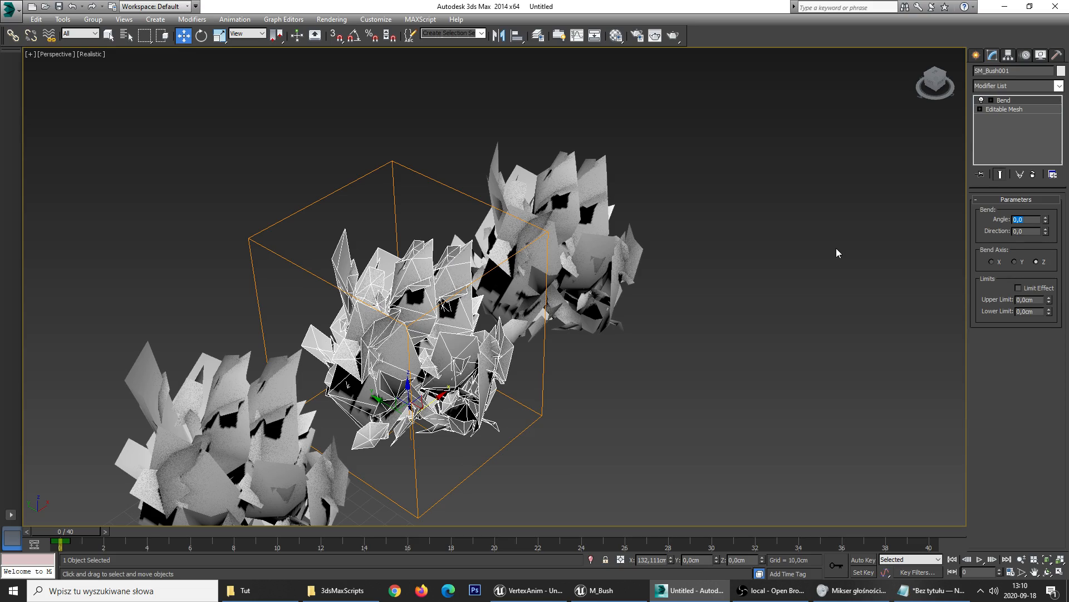
pyautogui.write('45')
pyautogui.press('Return')
pyautogui.keyDown('alt'); pyautogui.moveTo(549, 301); pyautogui.dragTo(491, 260, button='middle'); pyautogui.keyUp('alt')
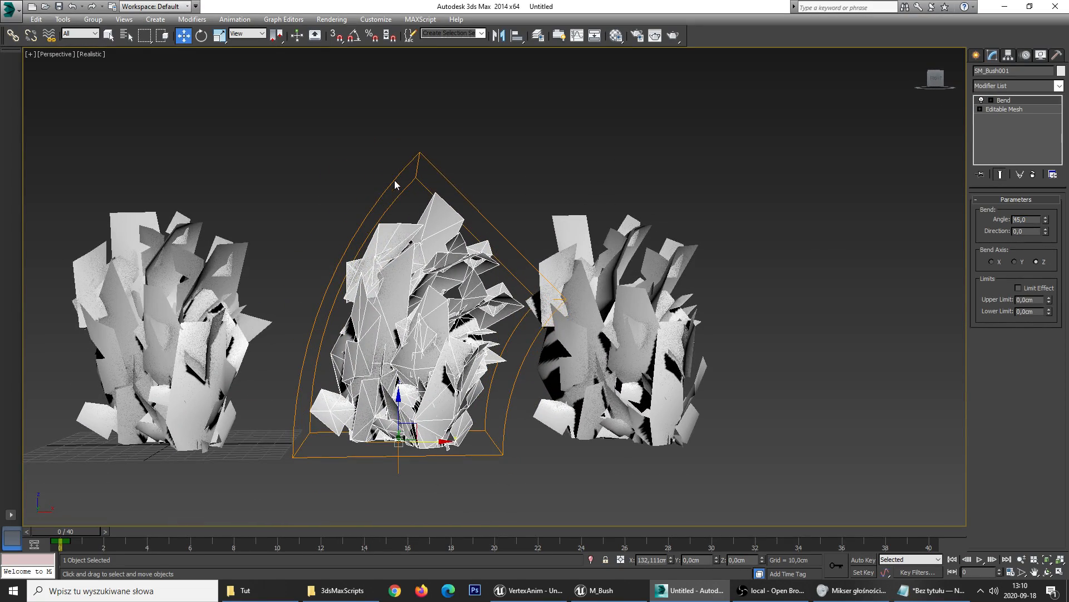
pyautogui.keyDown('alt'); pyautogui.moveTo(423, 223); pyautogui.dragTo(618, 292, button='middle'); pyautogui.keyUp('alt')
# Add a Bend modifier to the last bush copy, SM_Bush002.
pyautogui.click(630, 363)
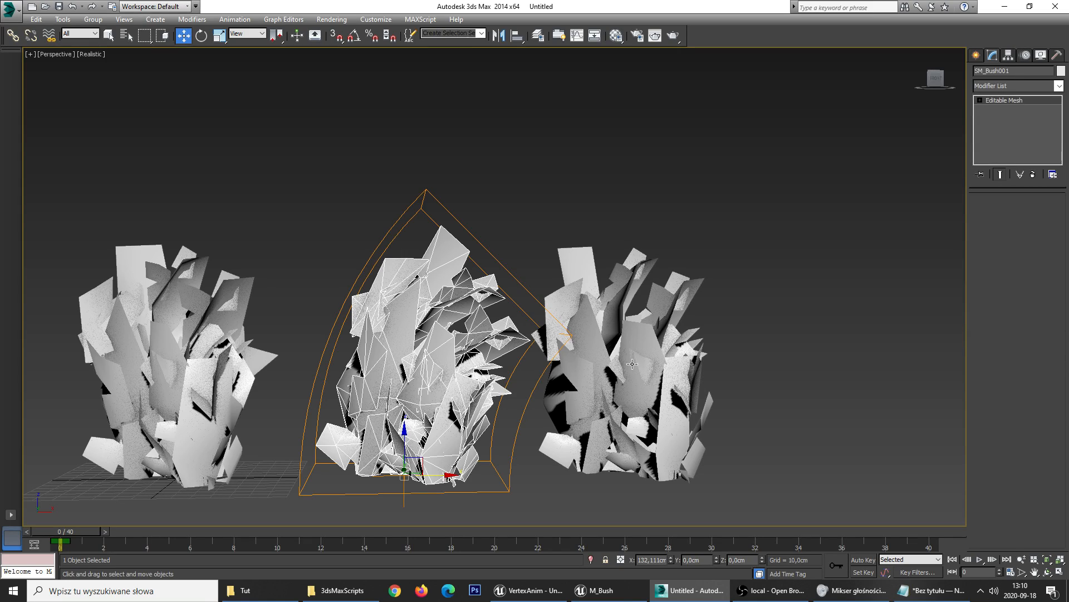
pyautogui.click(1028, 86)
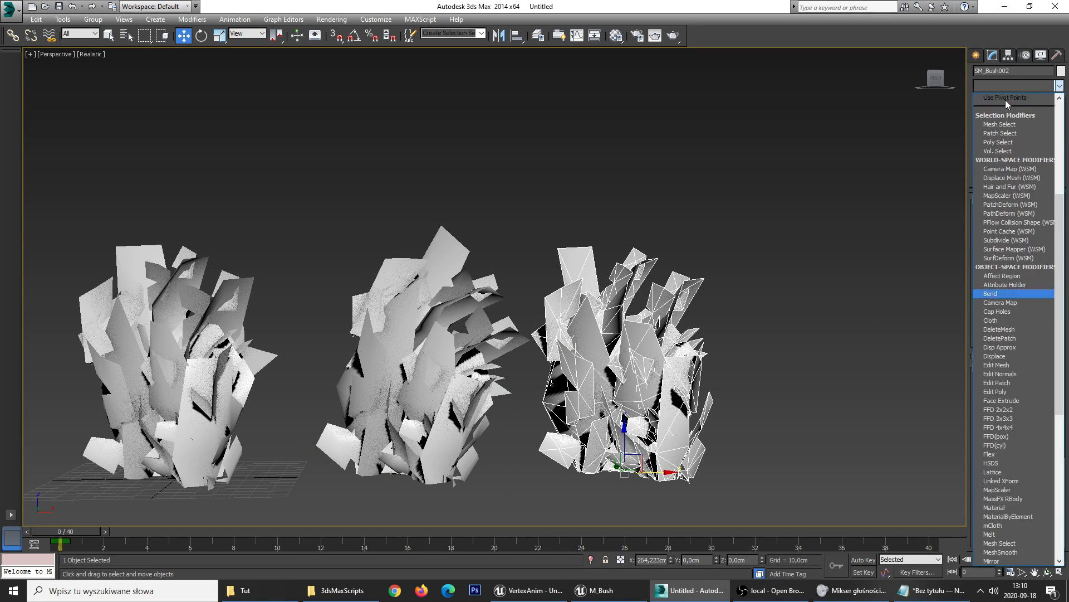
pyautogui.click(998, 100)
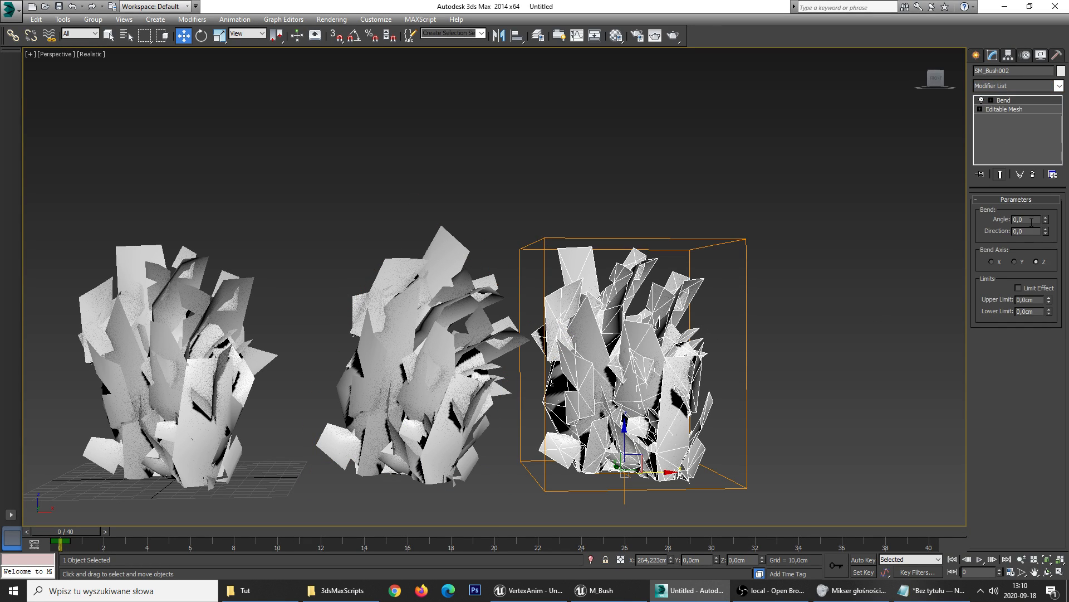
# Set the Bend angle of the last bush copy to -45, and select the original unbent bush.
pyautogui.write('-45')
pyautogui.press('Return')
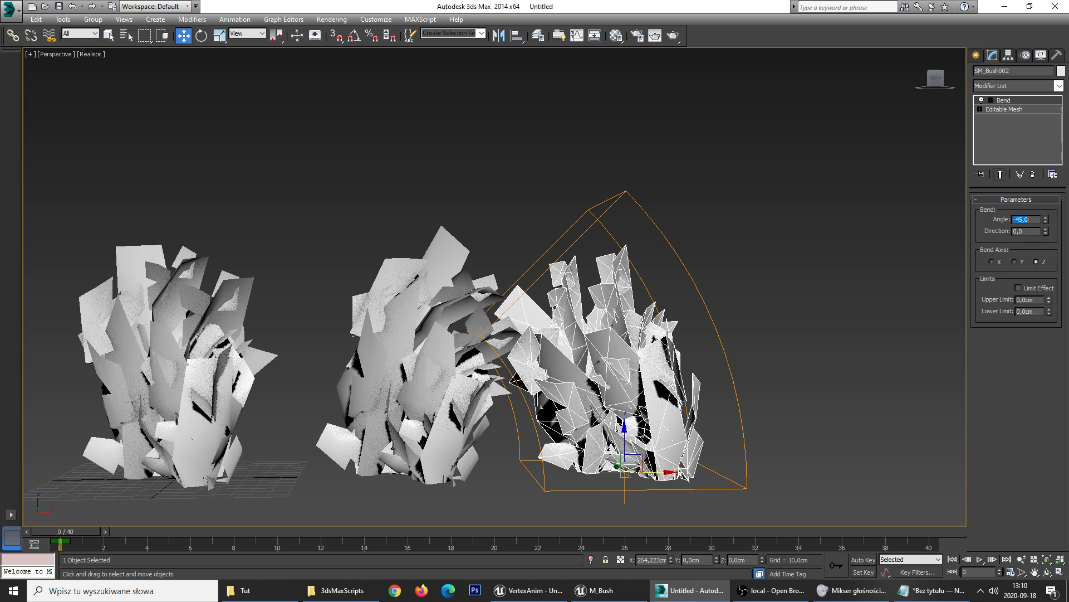
pyautogui.click(745, 252)
pyautogui.click(440, 338)
pyautogui.click(577, 334)
pyautogui.click(356, 342)
pyautogui.click(385, 314)
pyautogui.click(219, 321)
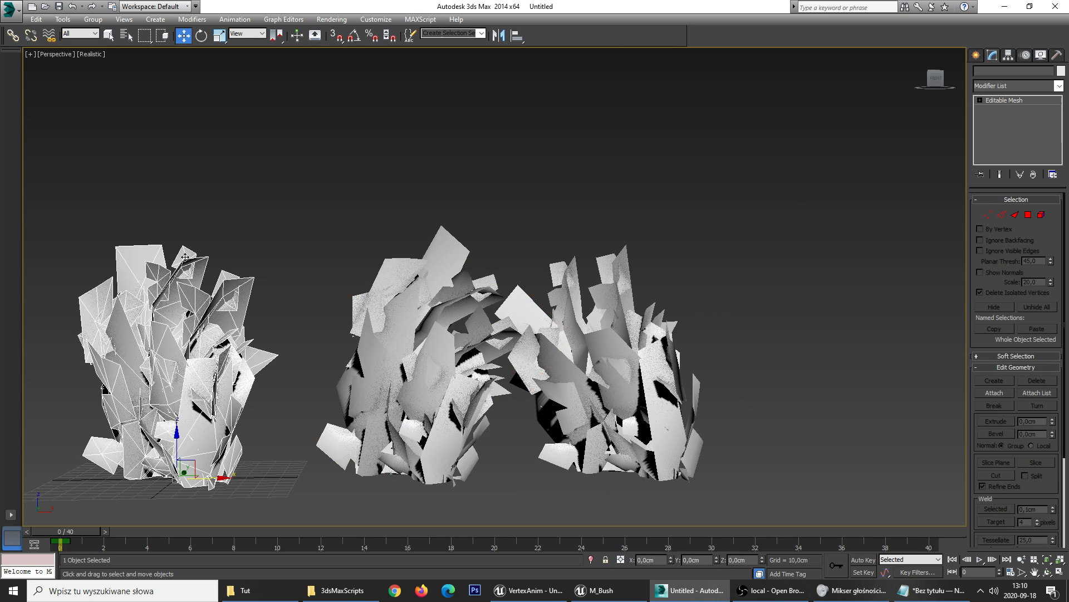
pyautogui.moveTo(196, 228); pyautogui.dragTo(403, 279, button='middle')
pyautogui.scroll(-4, 403, 283)
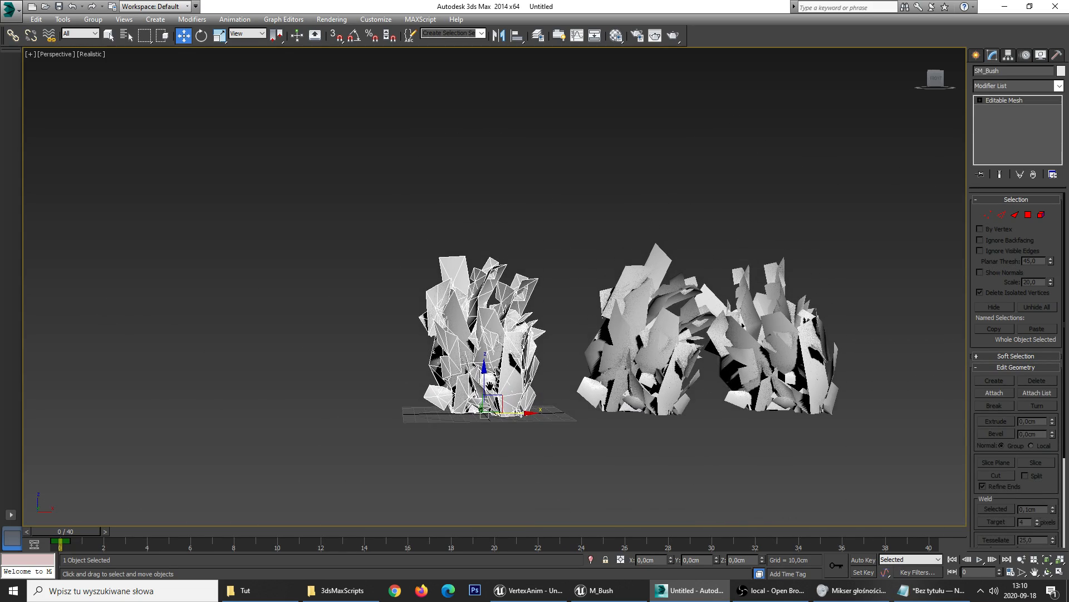
pyautogui.scroll(2, 542, 340)
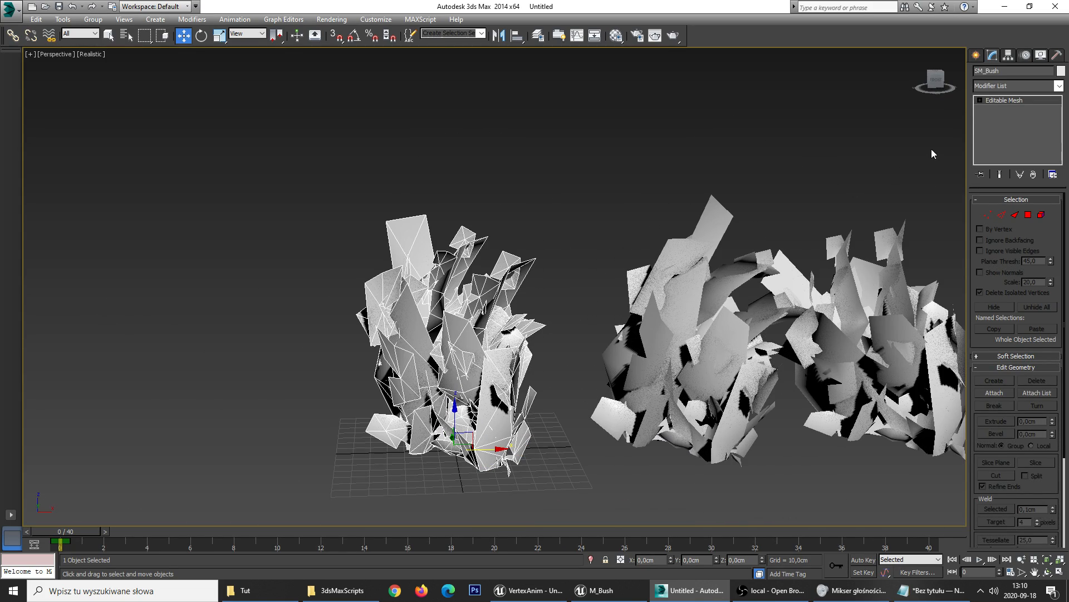
pyautogui.click(995, 85)
pyautogui.scroll(-15, 1002, 95)
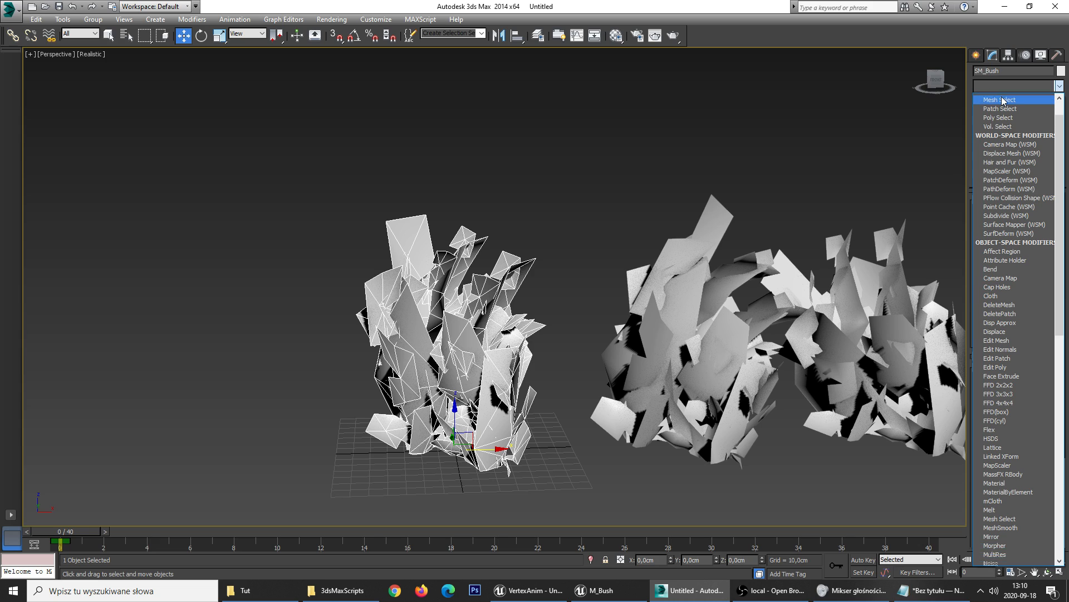
pyautogui.click(1002, 95)
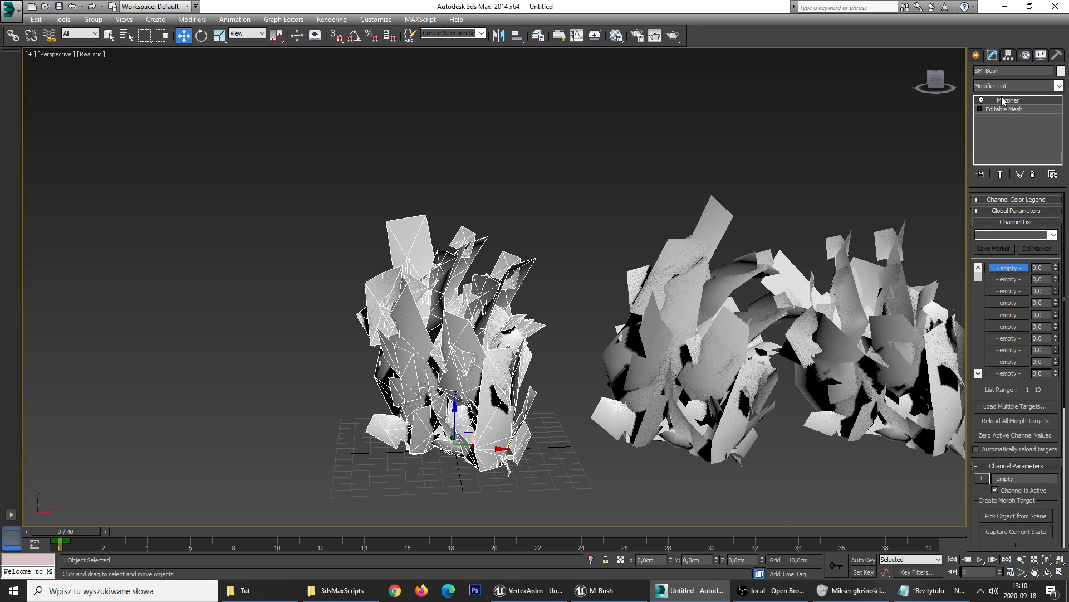
pyautogui.rightClick(1006, 102)
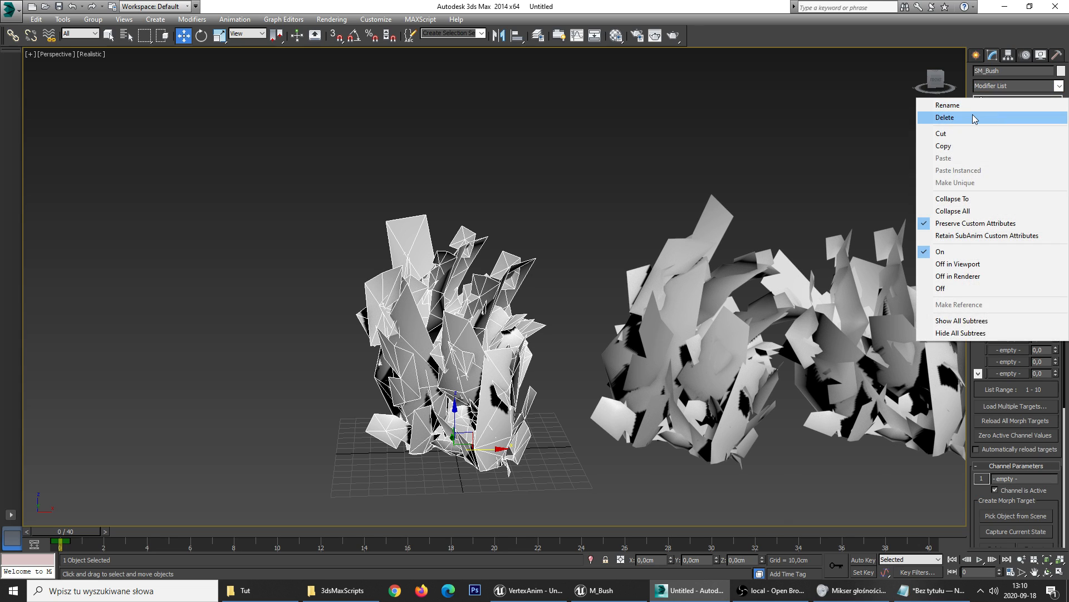
pyautogui.click(1003, 113)
# Convert the original bush from Editable Mesh to Editable Poly.
pyautogui.rightClick(436, 339)
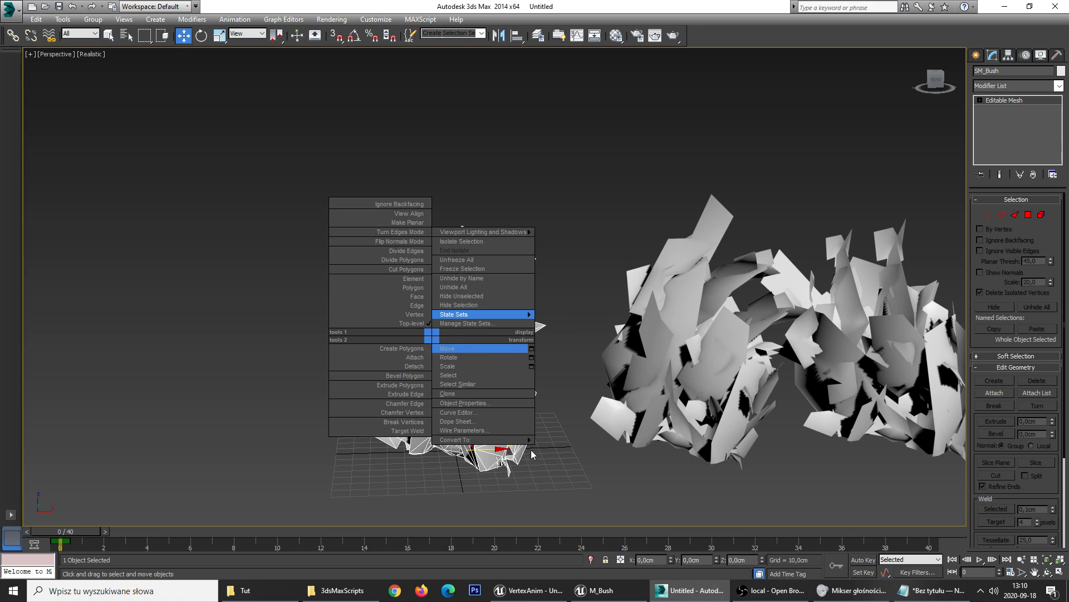
pyautogui.rightClick(465, 425)
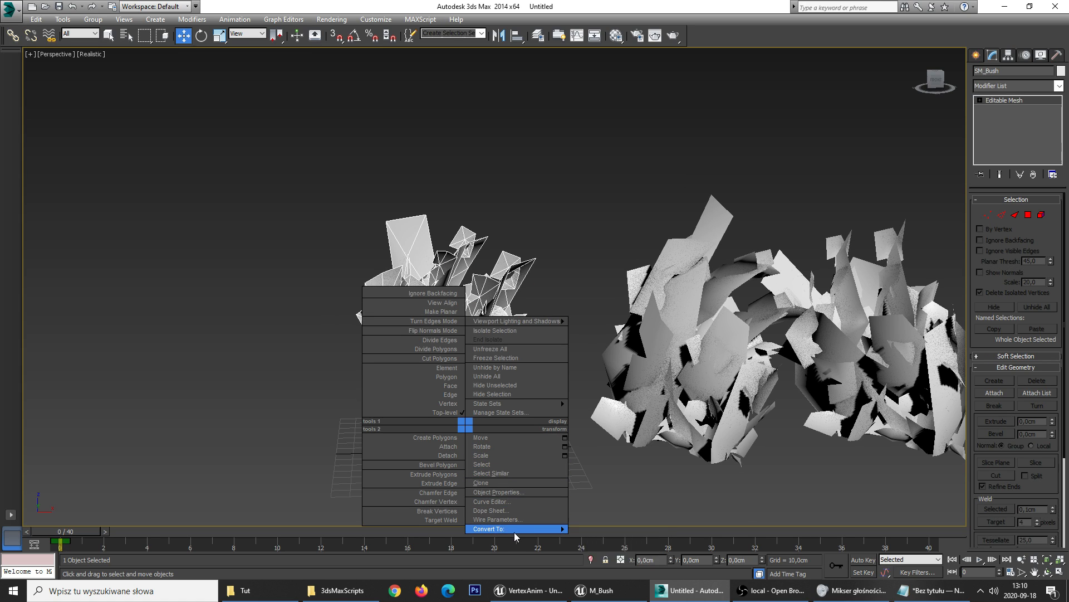
pyautogui.moveTo(560, 529)
pyautogui.click(630, 540)
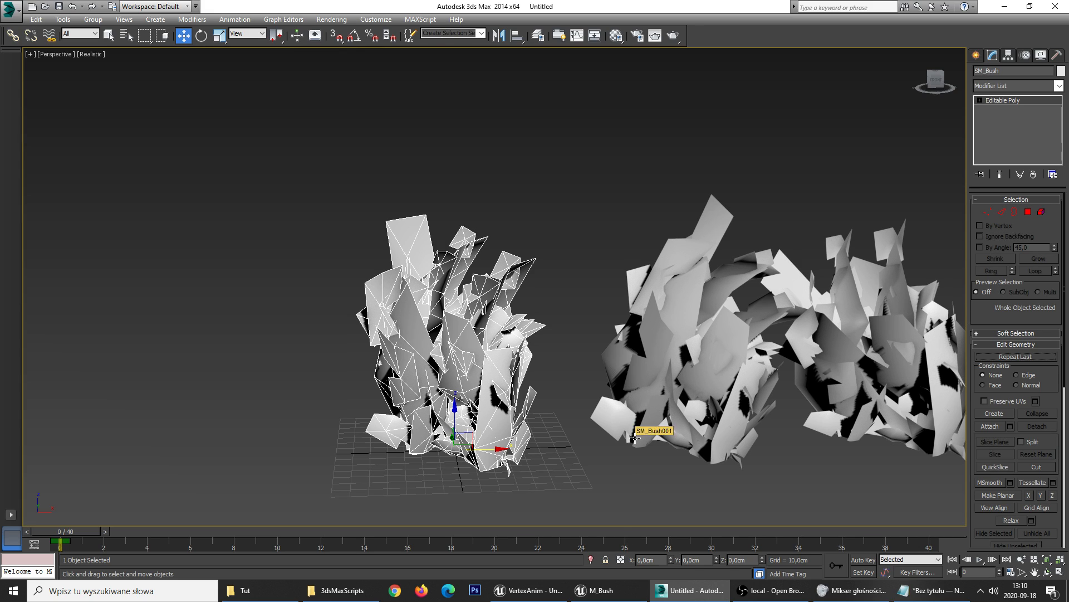
# Add a Morpher modifier to the original bush.
pyautogui.moveTo(608, 317); pyautogui.dragTo(590, 295, button='middle')
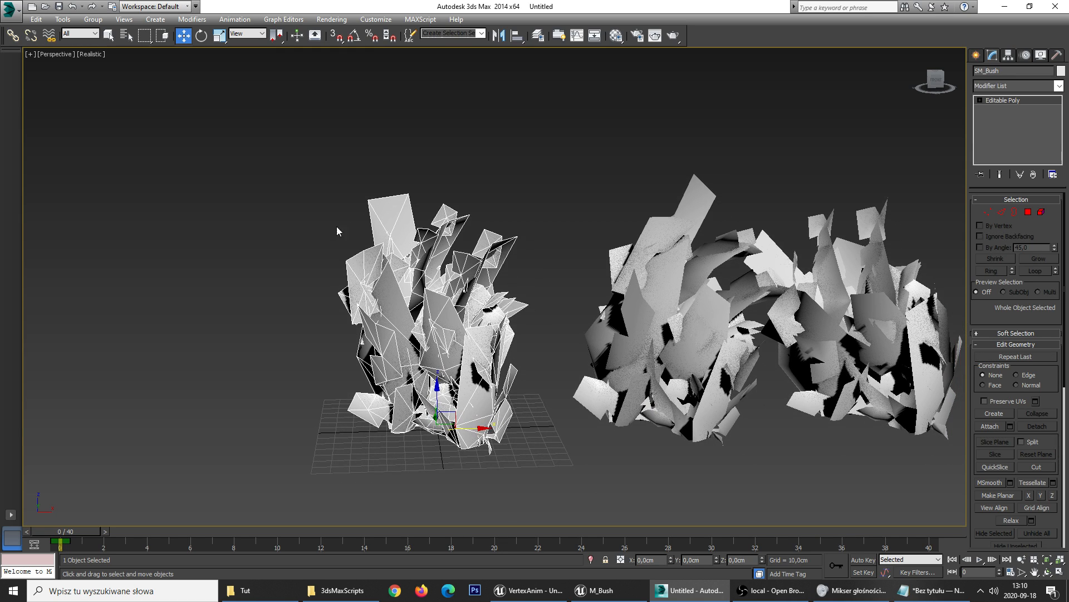
pyautogui.click(984, 88)
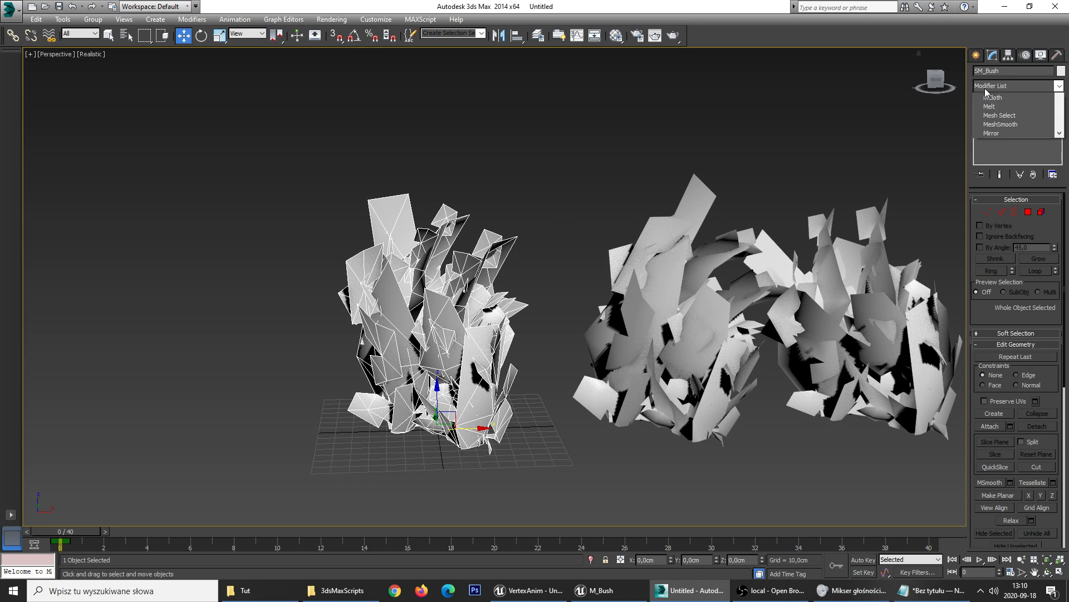
pyautogui.write('mo')
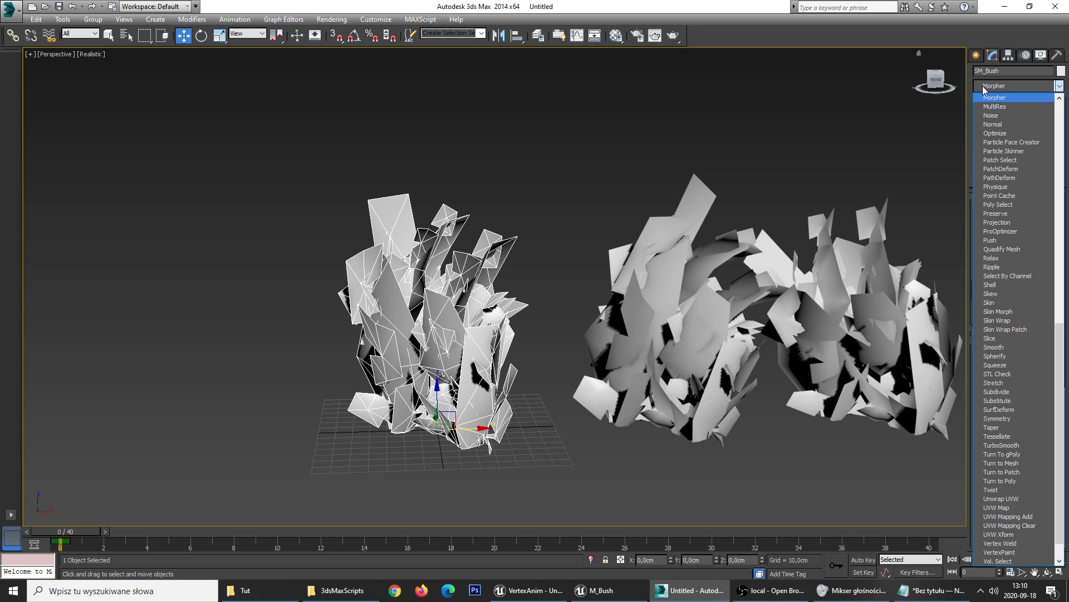
pyautogui.press('Return')
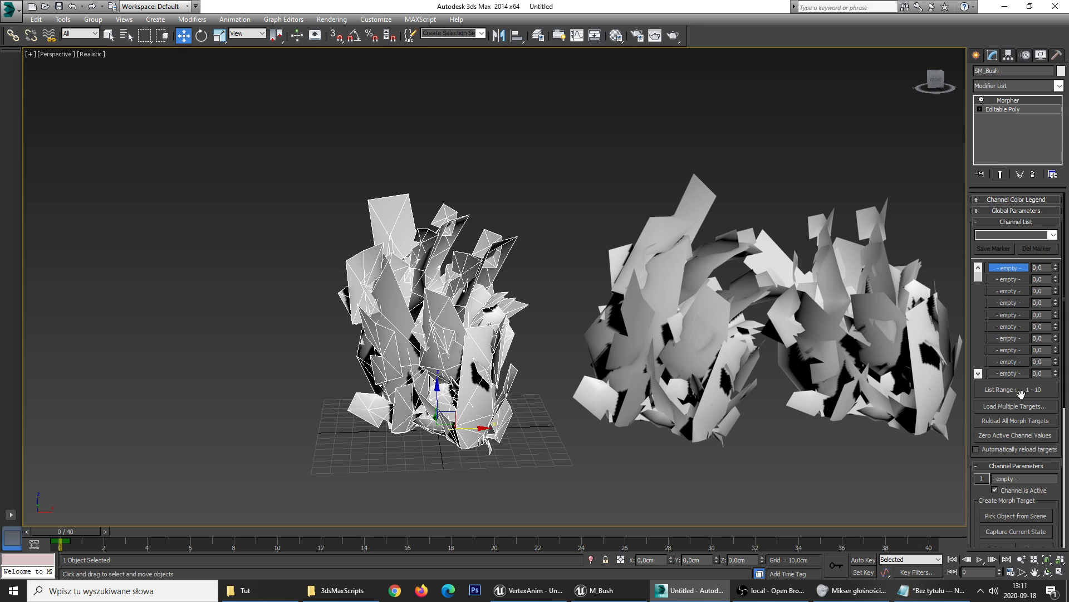
# Load SM_Bush001 and SM_Bush002 together as morph targets of the original bush.
pyautogui.click(992, 406)
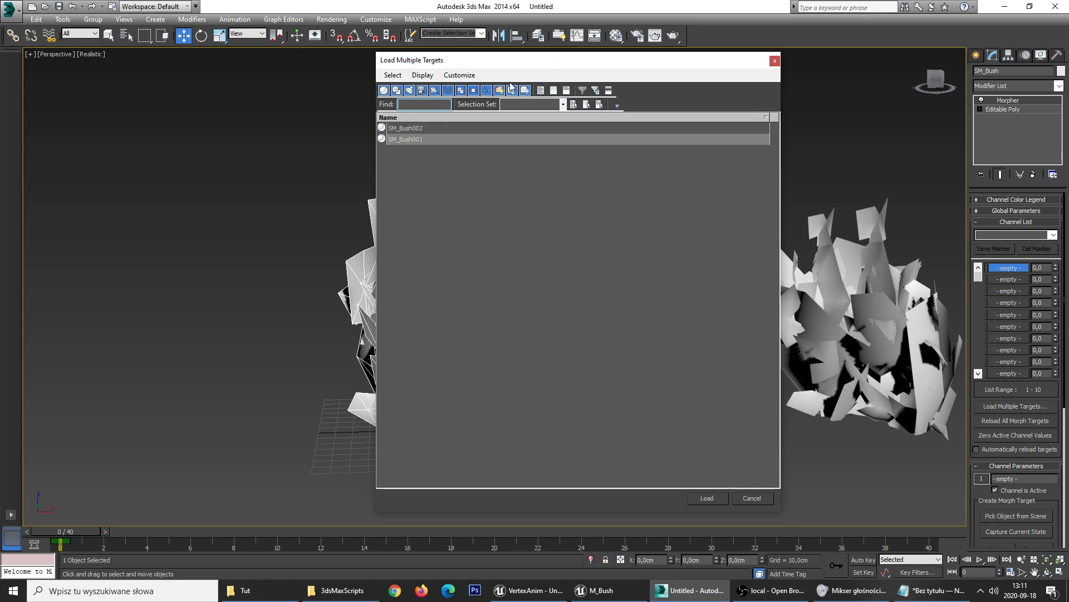
pyautogui.moveTo(482, 63); pyautogui.dragTo(487, 69)
pyautogui.click(414, 144)
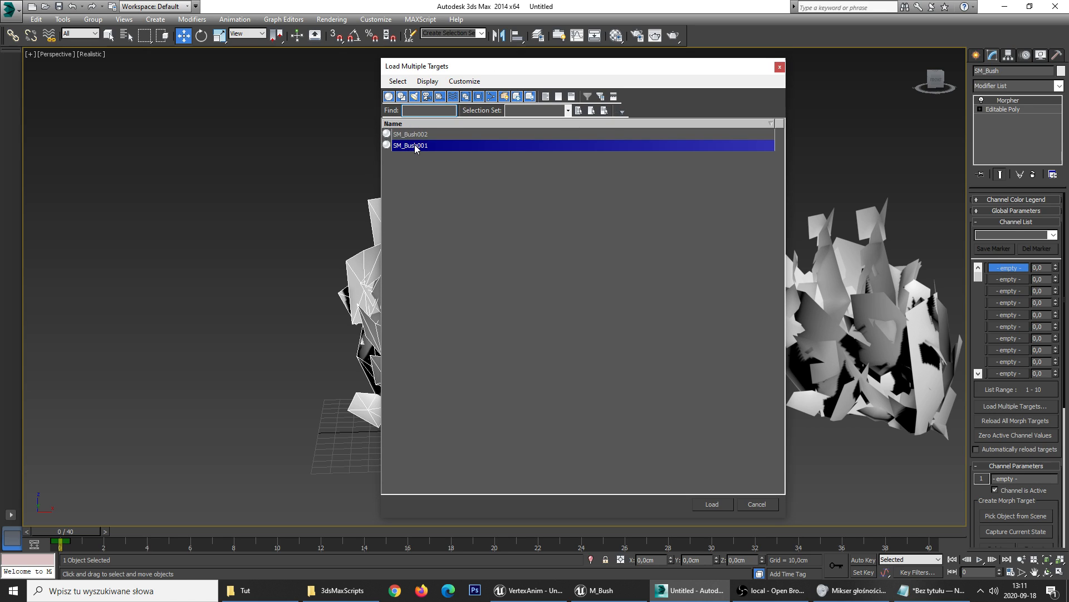
pyautogui.keyDown('shift'); pyautogui.click(411, 134); pyautogui.keyUp('shift')
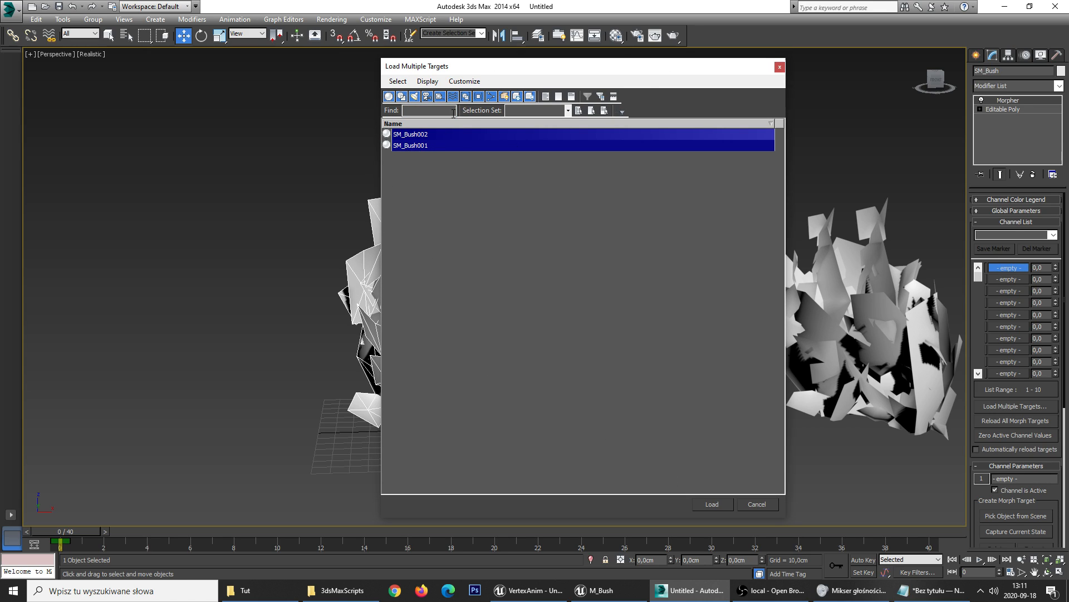
pyautogui.click(719, 505)
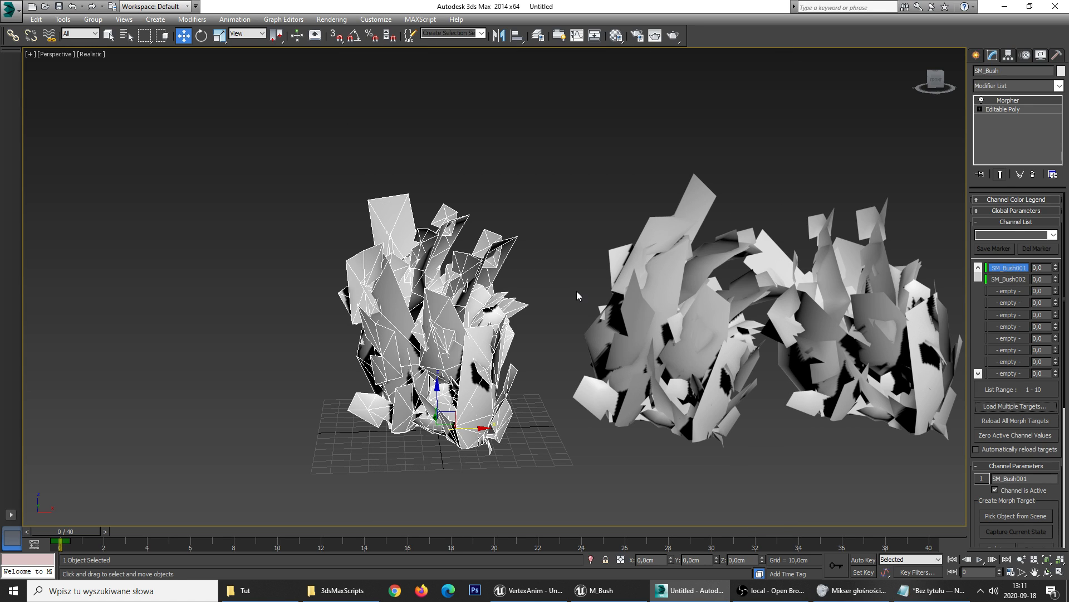
# Test the SM_Bush001 morph channel by raising it to 100, and reset it to 0.
pyautogui.moveTo(576, 291); pyautogui.dragTo(603, 277, button='middle')
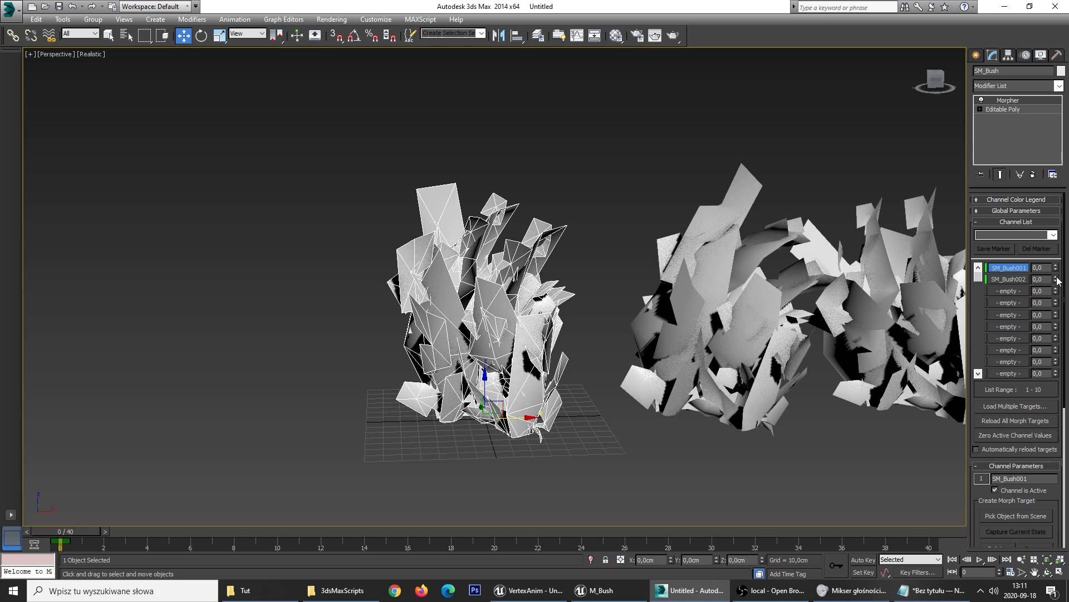
pyautogui.moveTo(1056, 272); pyautogui.dragTo(1062, 204)
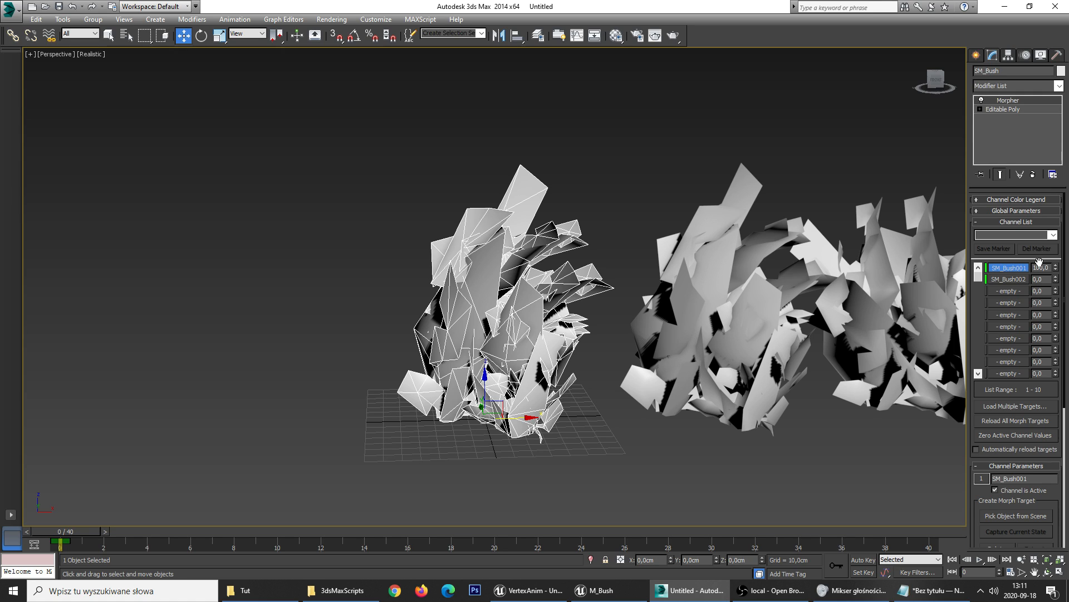
pyautogui.moveTo(1050, 266); pyautogui.dragTo(1015, 265)
pyautogui.write('0')
pyautogui.press('Return')
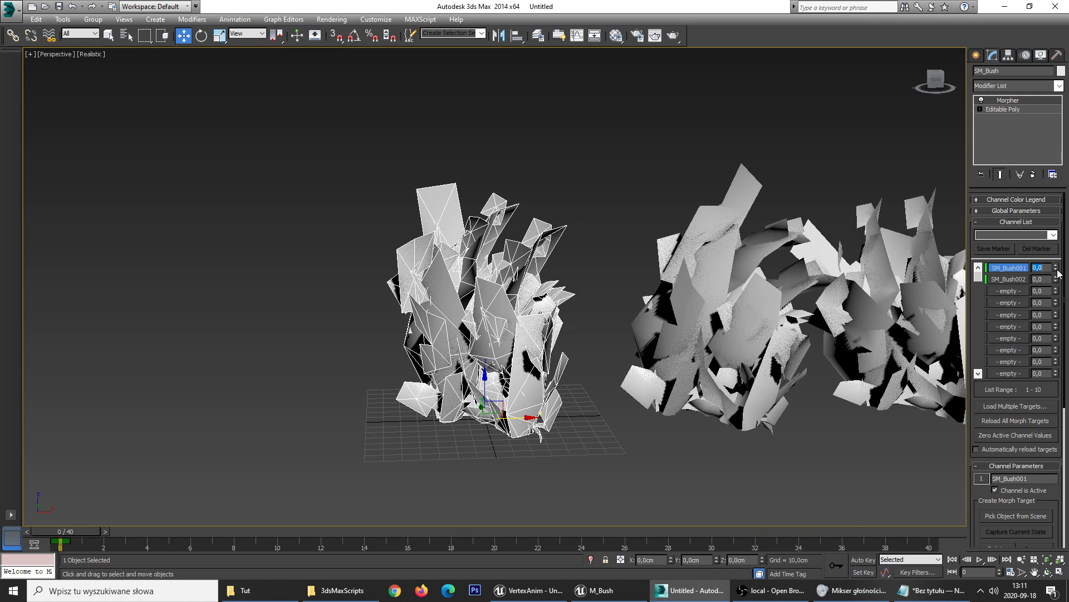
pyautogui.moveTo(1056, 270); pyautogui.dragTo(1057, 217)
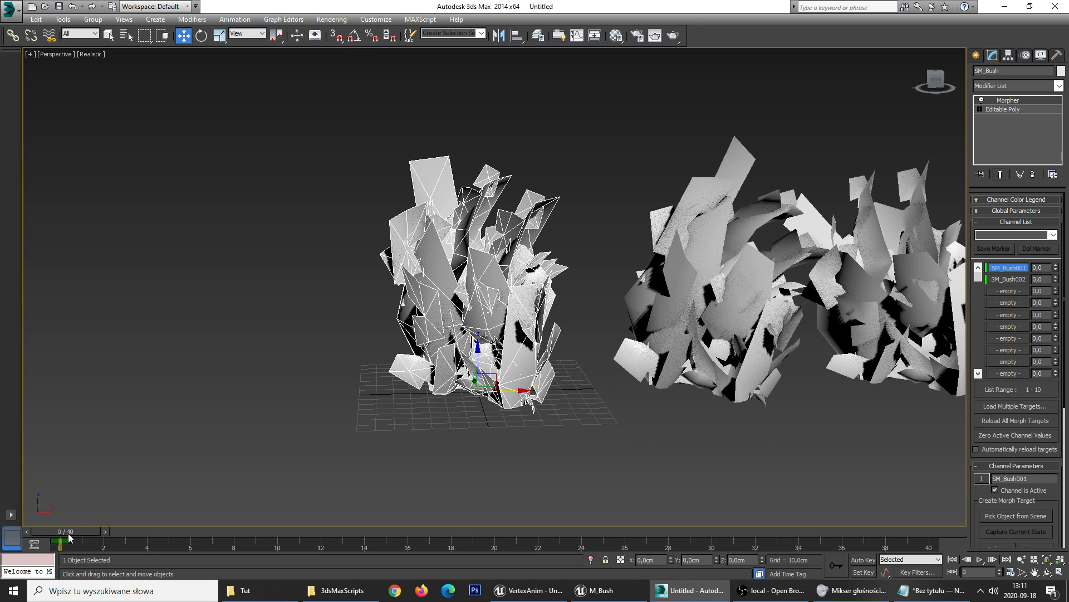
# Delete the original bush's existing keyframe at frame 0.
pyautogui.moveTo(68, 533); pyautogui.dragTo(40, 531)
pyautogui.press('w')
pyautogui.moveTo(122, 543); pyautogui.dragTo(45, 547)
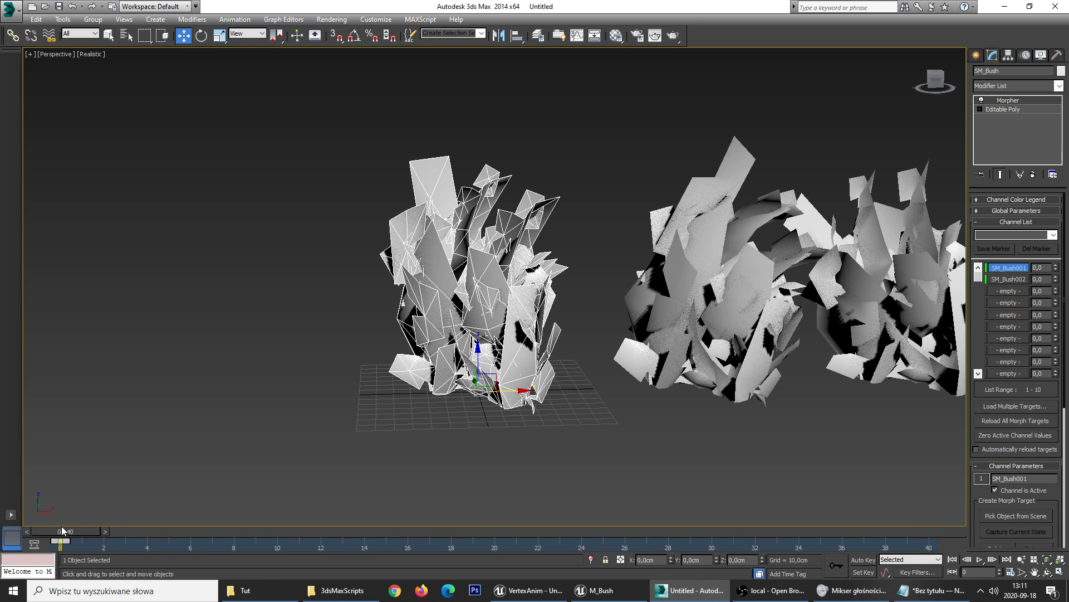
pyautogui.press('Delete')
pyautogui.moveTo(427, 458); pyautogui.dragTo(386, 447, button='middle')
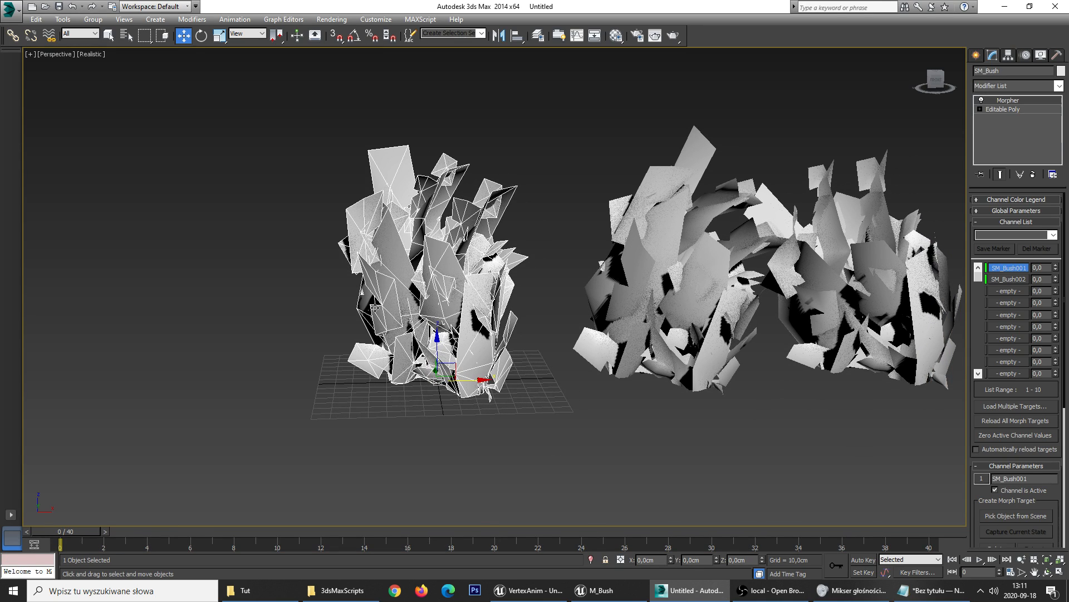
# Check in the Set Key Filters that Modifiers is the only enabled key type.
pyautogui.click(912, 574)
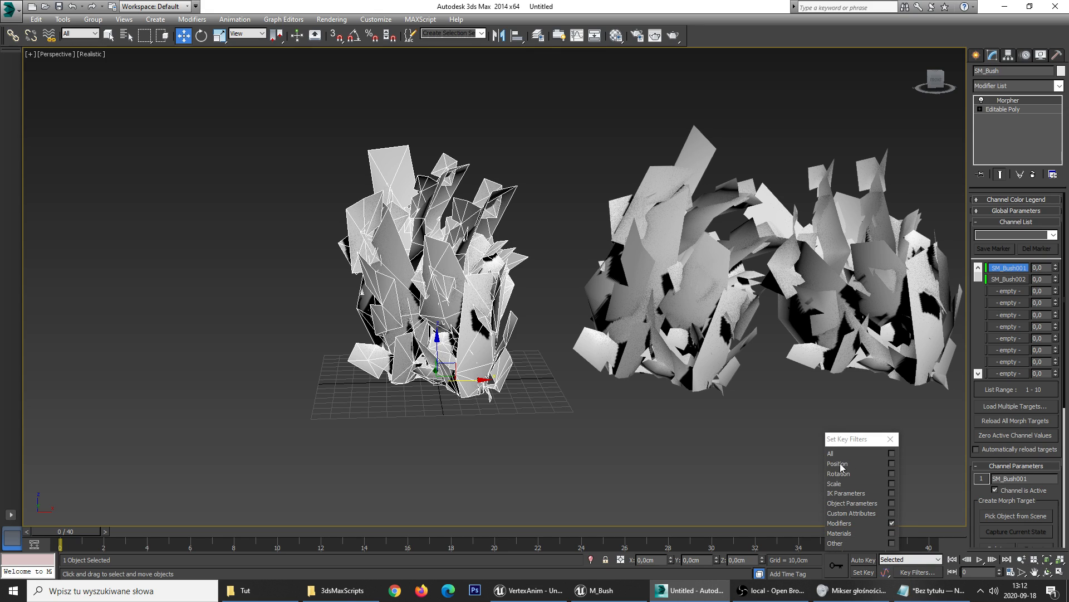
pyautogui.click(890, 463)
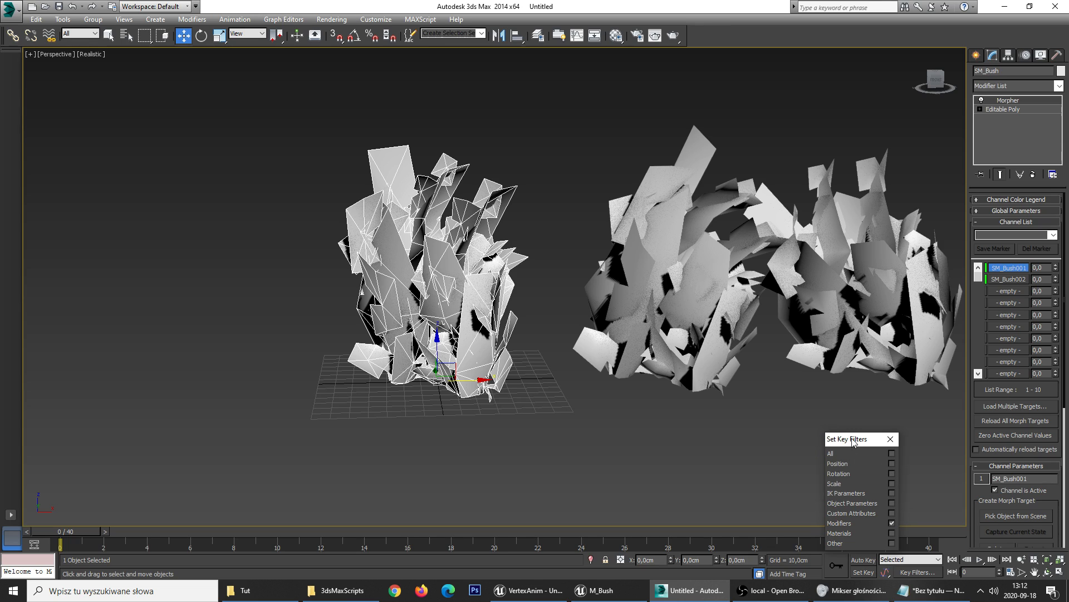
pyautogui.click(891, 523)
pyautogui.click(891, 438)
pyautogui.click(486, 448)
pyautogui.click(474, 345)
pyautogui.moveTo(474, 346); pyautogui.dragTo(483, 393, button='middle')
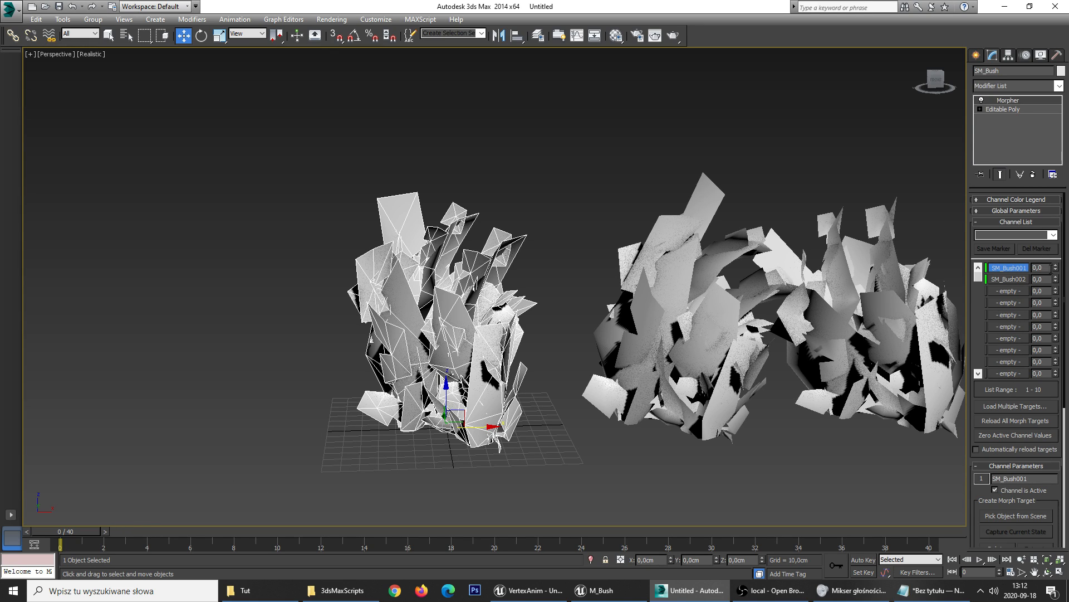
# Turn on Auto Key and animate the SM_Bush001 morph channel to 100 at frame 10.
pyautogui.moveTo(771, 457); pyautogui.dragTo(779, 403, button='middle')
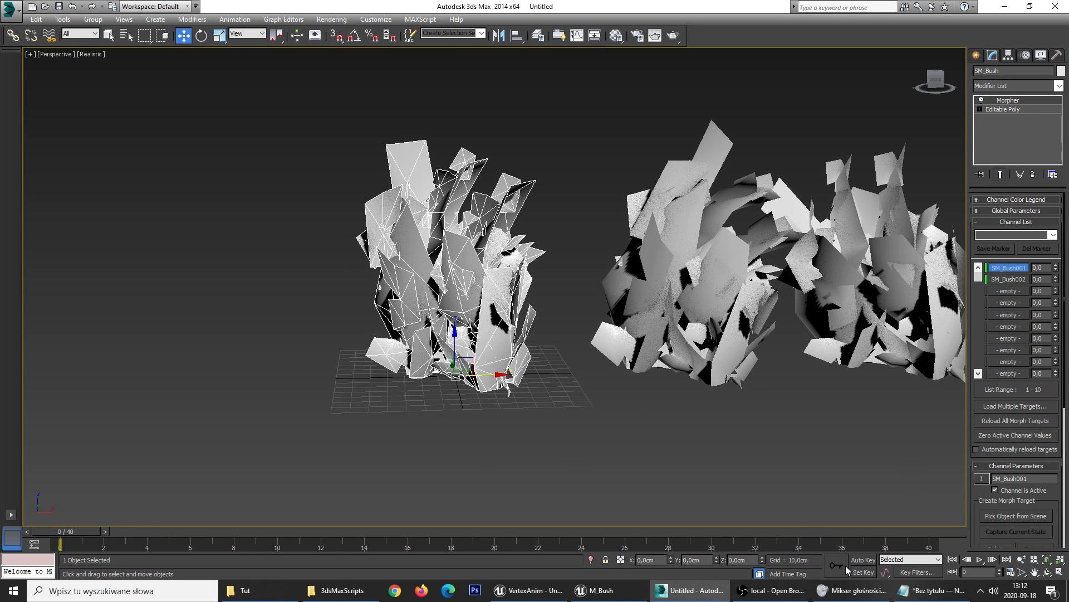
pyautogui.click(862, 559)
pyautogui.moveTo(635, 351); pyautogui.dragTo(665, 371, button='middle')
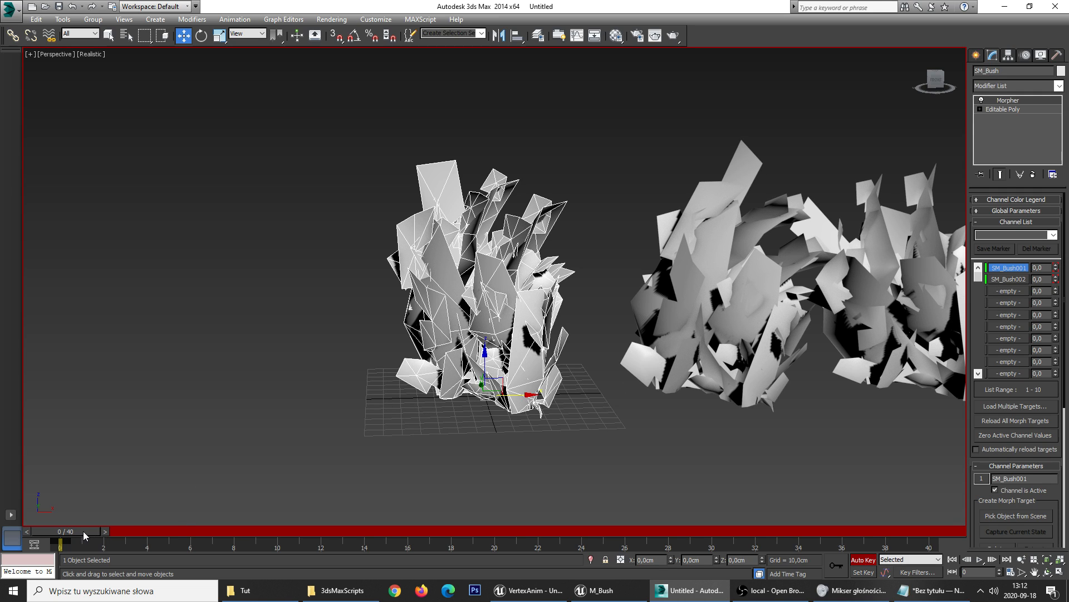
pyautogui.moveTo(82, 530); pyautogui.dragTo(298, 531)
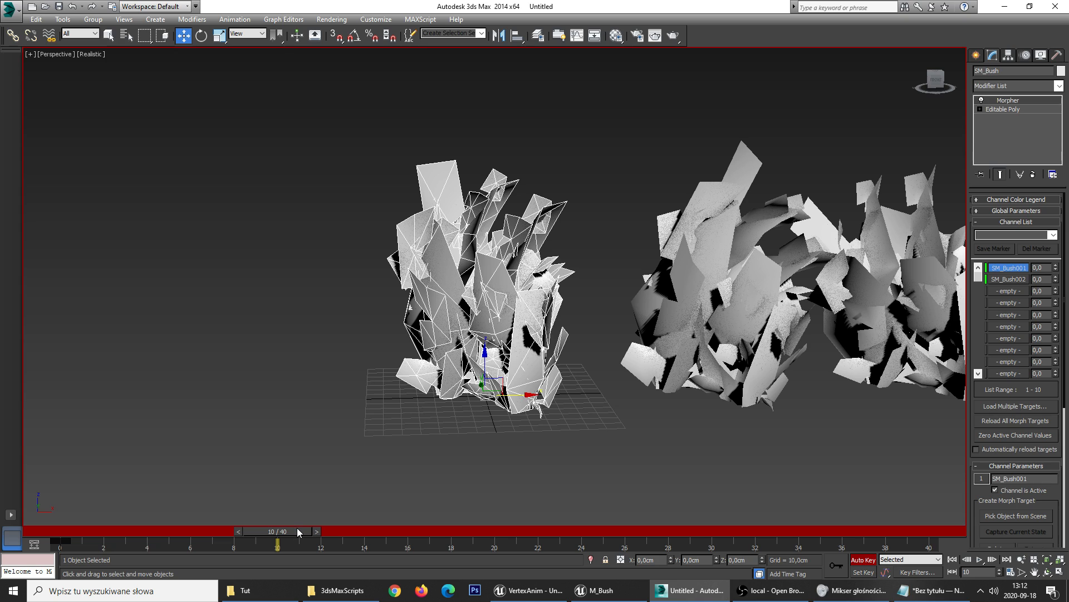
pyautogui.moveTo(476, 393); pyautogui.dragTo(441, 378, button='middle')
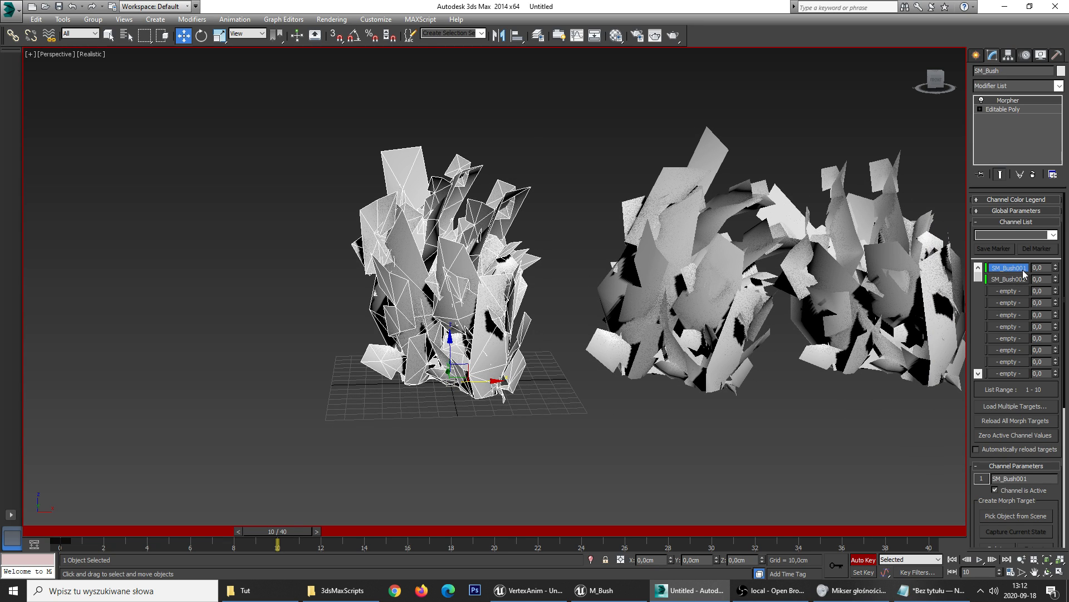
pyautogui.moveTo(1055, 267); pyautogui.dragTo(1062, 192)
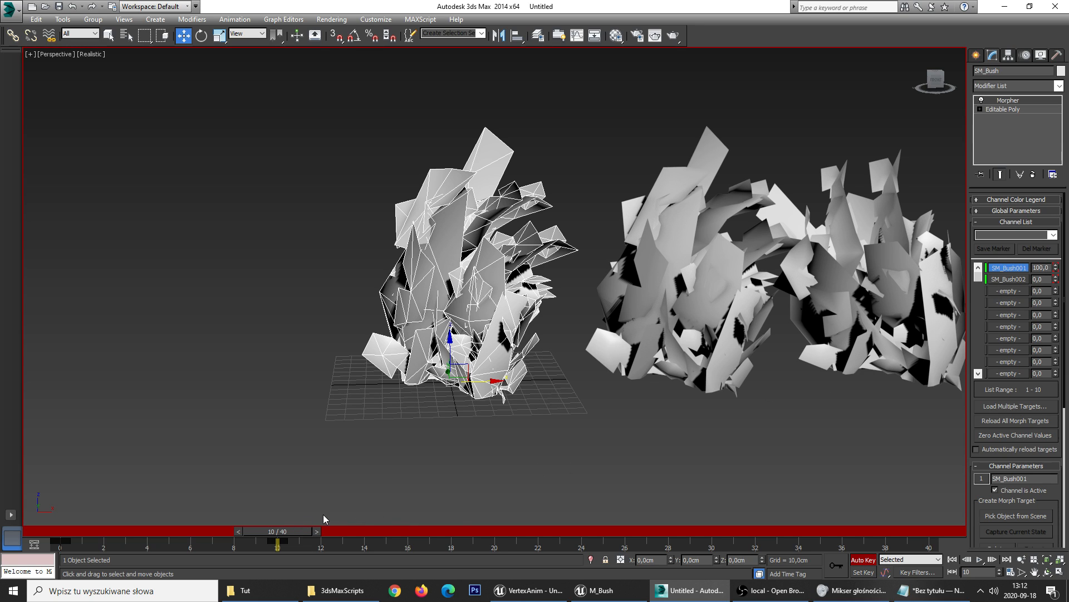
# Copy the original bush's morph key from frame 0 to frame 20.
pyautogui.moveTo(303, 533)
pyautogui.mouseDown()
pyautogui.moveTo(89, 532)
pyautogui.moveTo(284, 534)
pyautogui.moveTo(305, 544)
pyautogui.mouseUp()
pyautogui.press('w')
pyautogui.moveTo(108, 543); pyautogui.dragTo(38, 535)
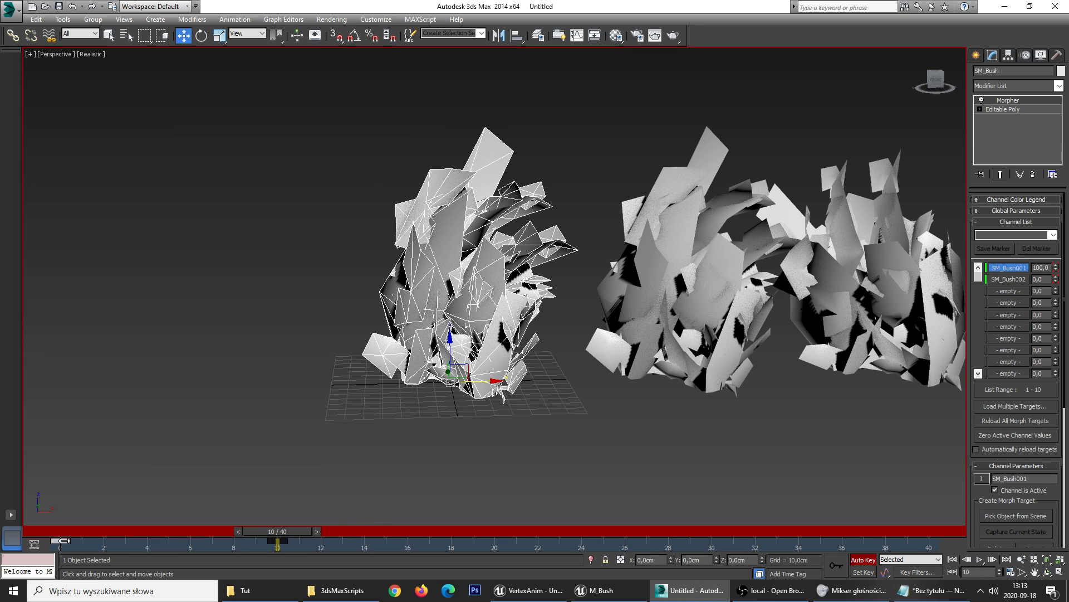
pyautogui.keyDown('shift'); pyautogui.moveTo(61, 540); pyautogui.dragTo(478, 528); pyautogui.keyUp('shift')
# Animate the SM_Bush002 morph channel to 100 at frame 30.
pyautogui.moveTo(296, 533); pyautogui.dragTo(733, 503)
pyautogui.press('w')
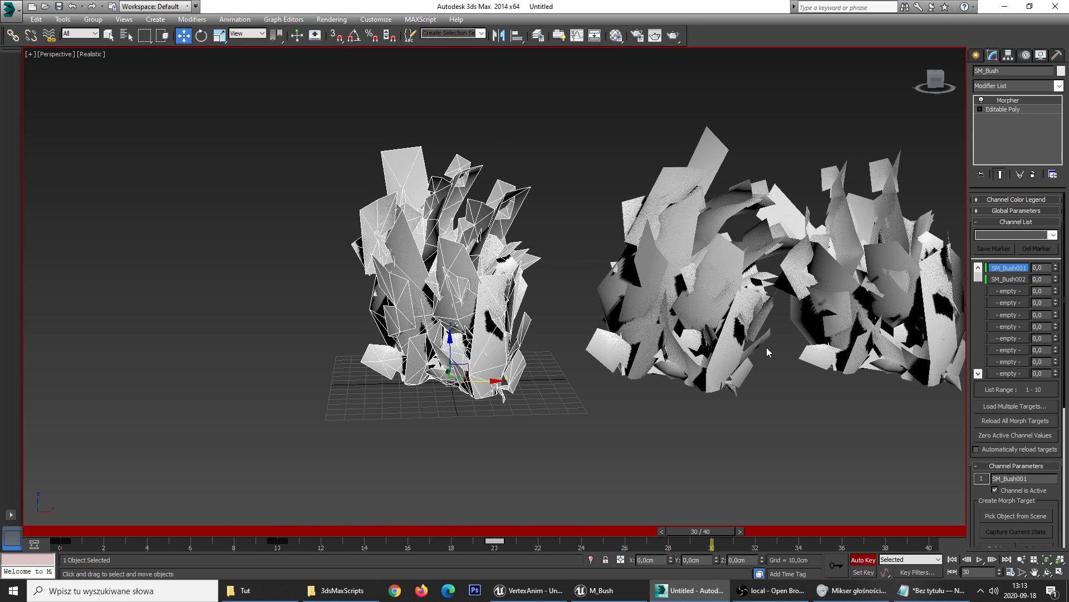
pyautogui.moveTo(1051, 278); pyautogui.dragTo(828, 279)
pyautogui.write('100')
pyautogui.press('Return')
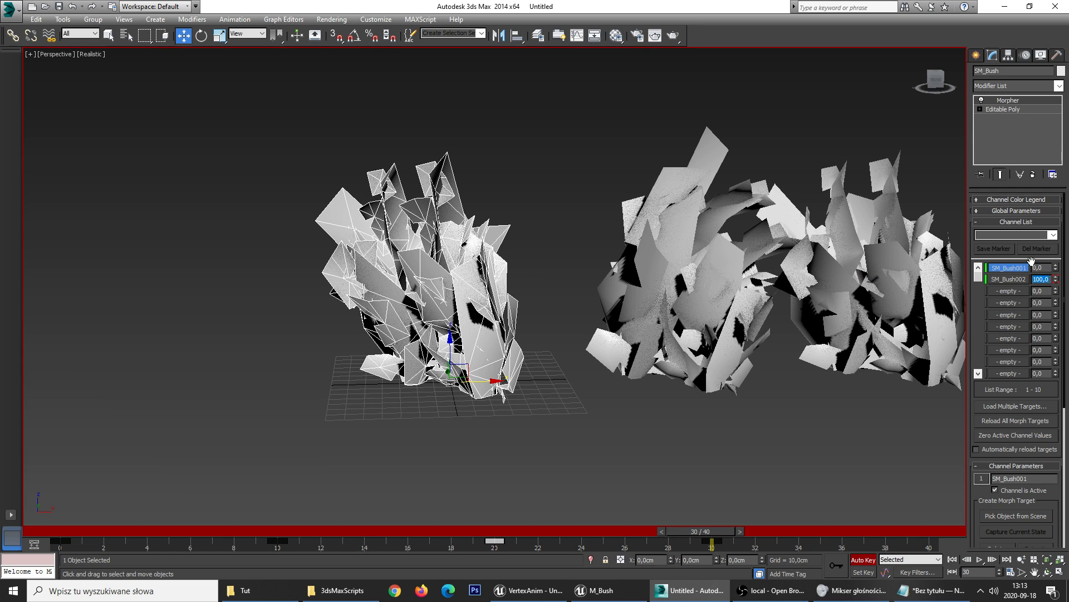
# Copy the original bush's morph key from frame 0 to frame 40 to close the loop.
pyautogui.click(1039, 267)
pyautogui.moveTo(696, 533); pyautogui.dragTo(697, 488)
pyautogui.press('w')
pyautogui.click(60, 540)
pyautogui.keyDown('shift'); pyautogui.moveTo(60, 540); pyautogui.dragTo(929, 541); pyautogui.keyUp('shift')
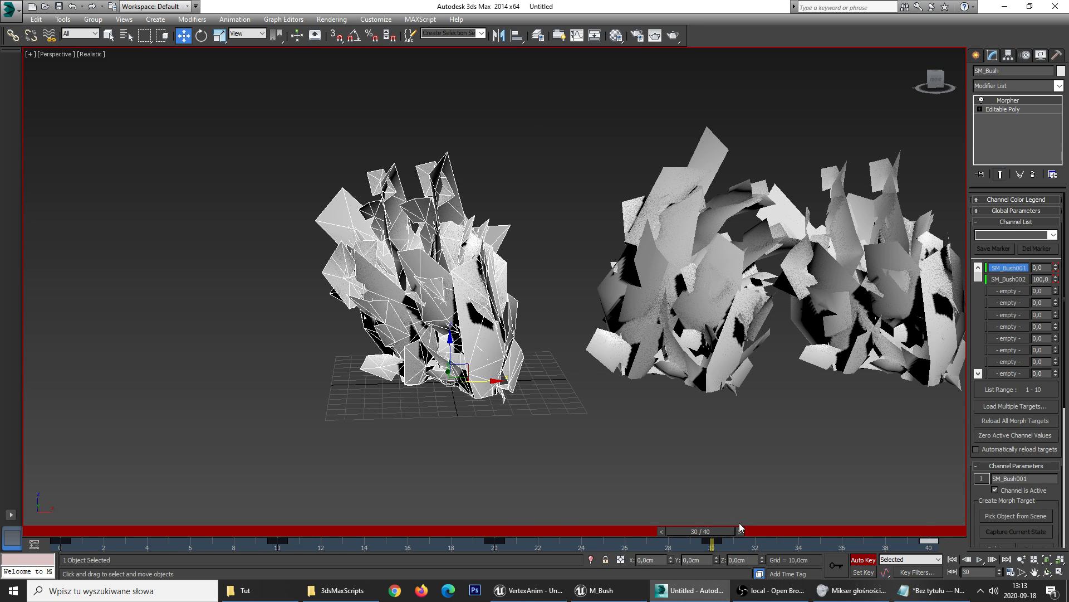
# Play back the bush's morph animation to preview it, stop it, and return to frame 0.
pyautogui.click(979, 559)
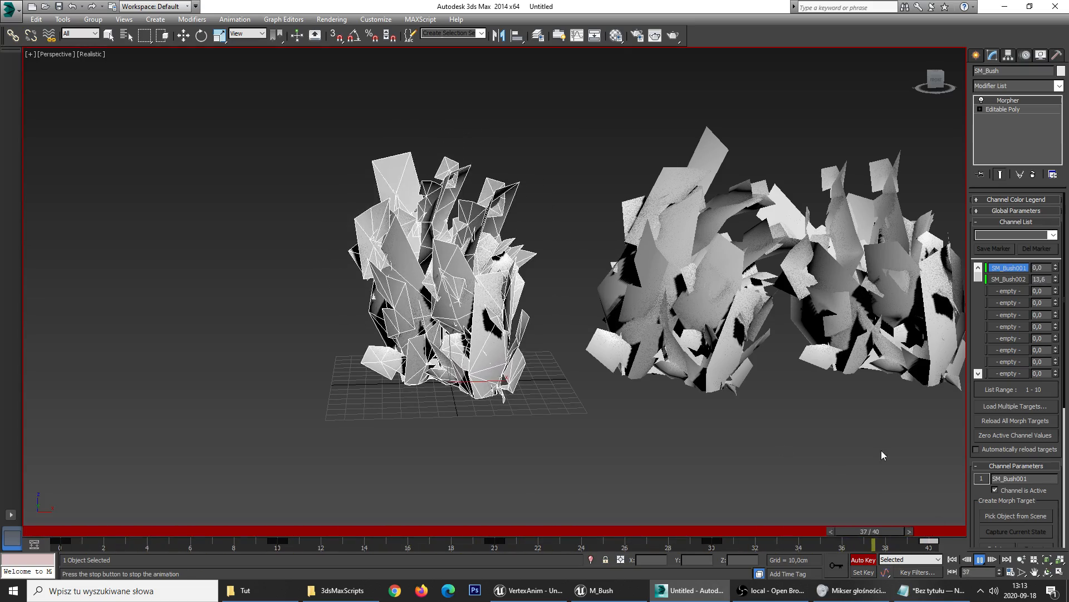
pyautogui.click(982, 561)
pyautogui.press('w')
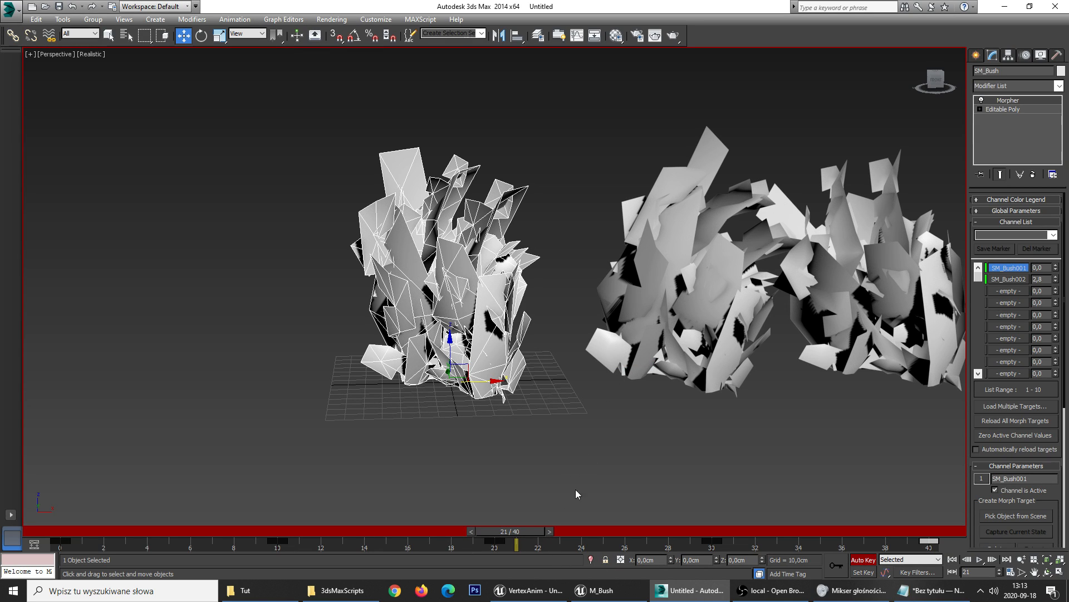
pyautogui.moveTo(532, 531); pyautogui.dragTo(11, 455)
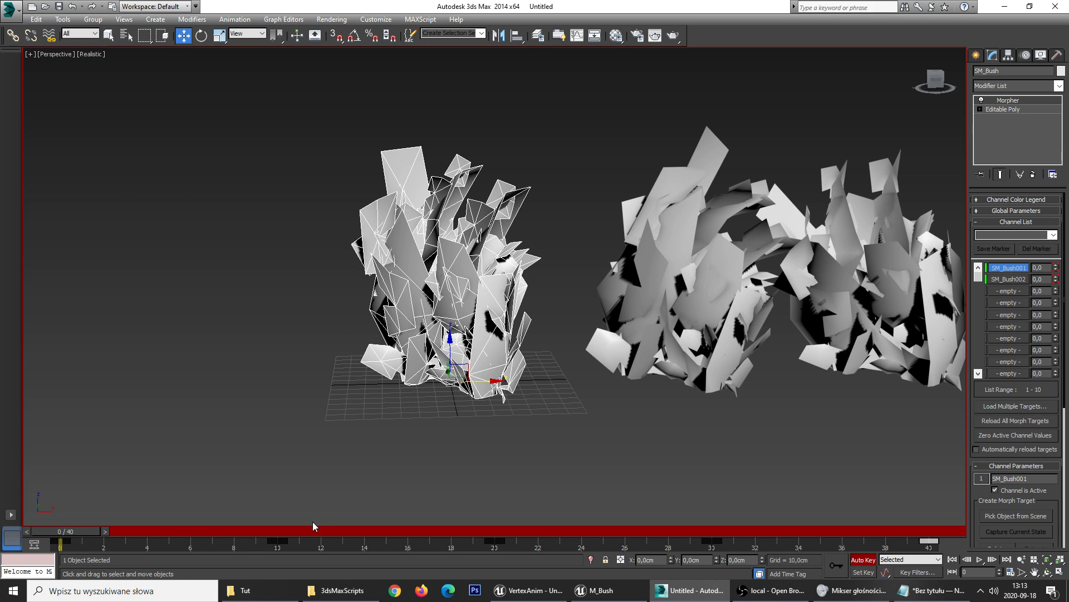
# Run VertexAnimationTools.ms from the 3dsMaxScripts folder in the 3ds Max scene.
pyautogui.moveTo(341, 590)
pyautogui.click(356, 550)
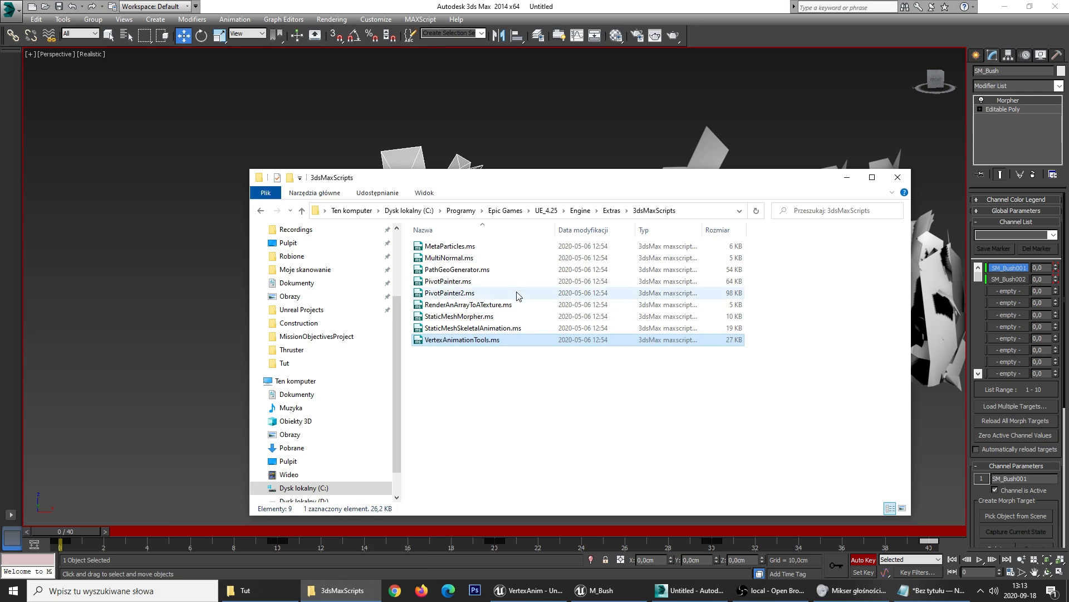
pyautogui.moveTo(575, 178); pyautogui.dragTo(550, 154)
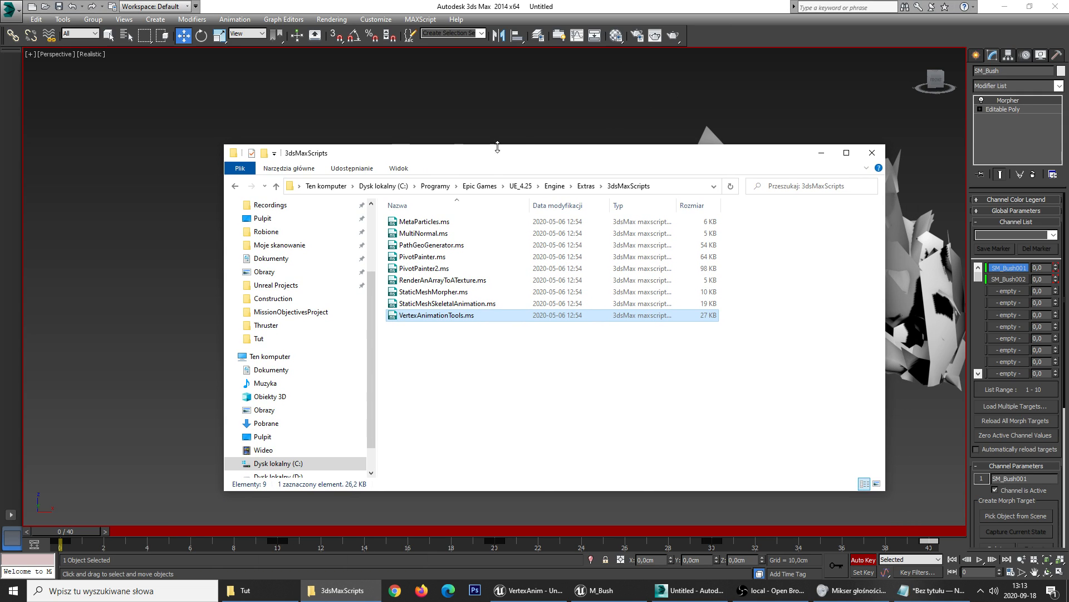
pyautogui.click(573, 379)
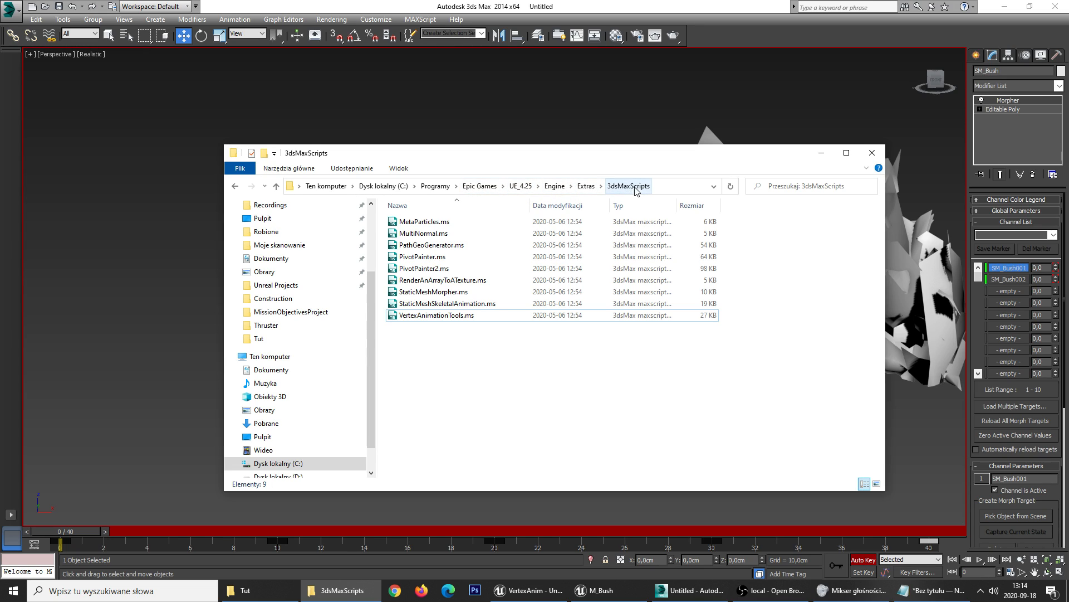
pyautogui.moveTo(478, 158); pyautogui.dragTo(722, 117)
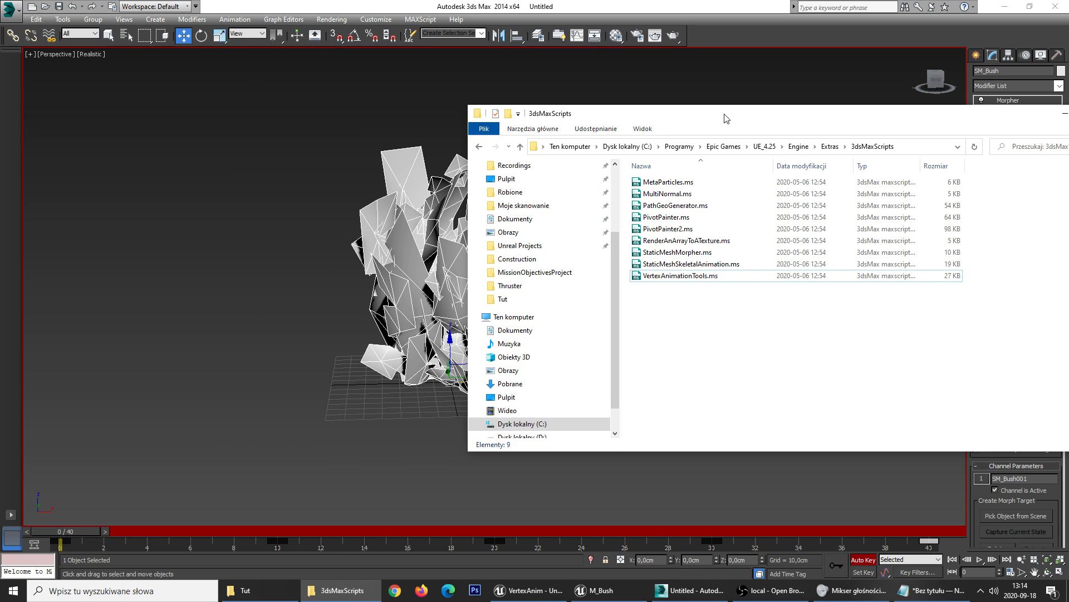
pyautogui.moveTo(645, 283); pyautogui.dragTo(228, 212)
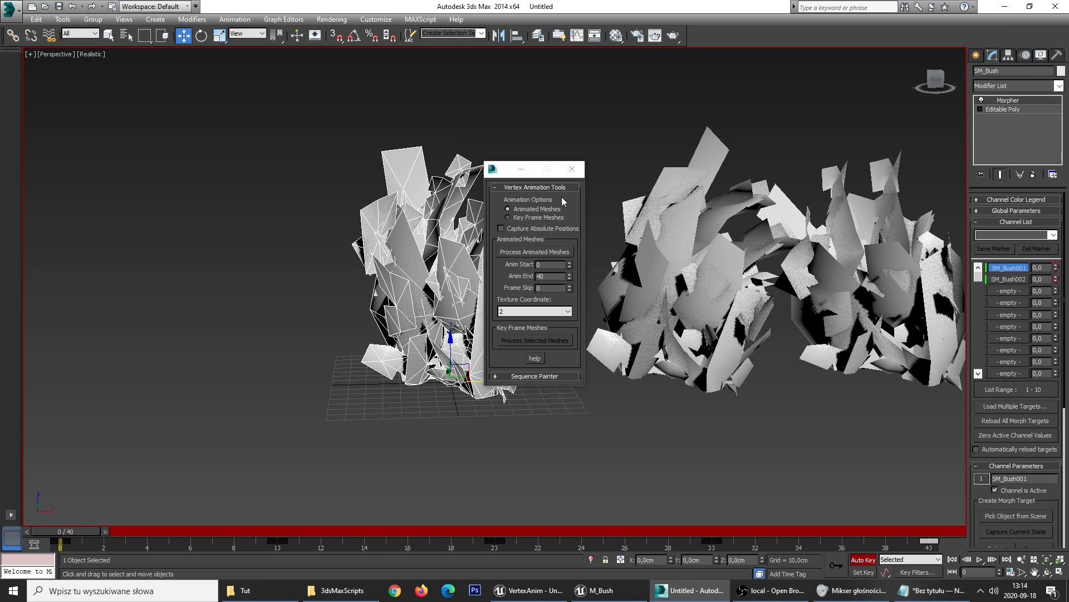
# Process the animated mesh over frames 0 to 40 and save the EXR texture as BushBend in the Tut folder.
pyautogui.click(539, 265)
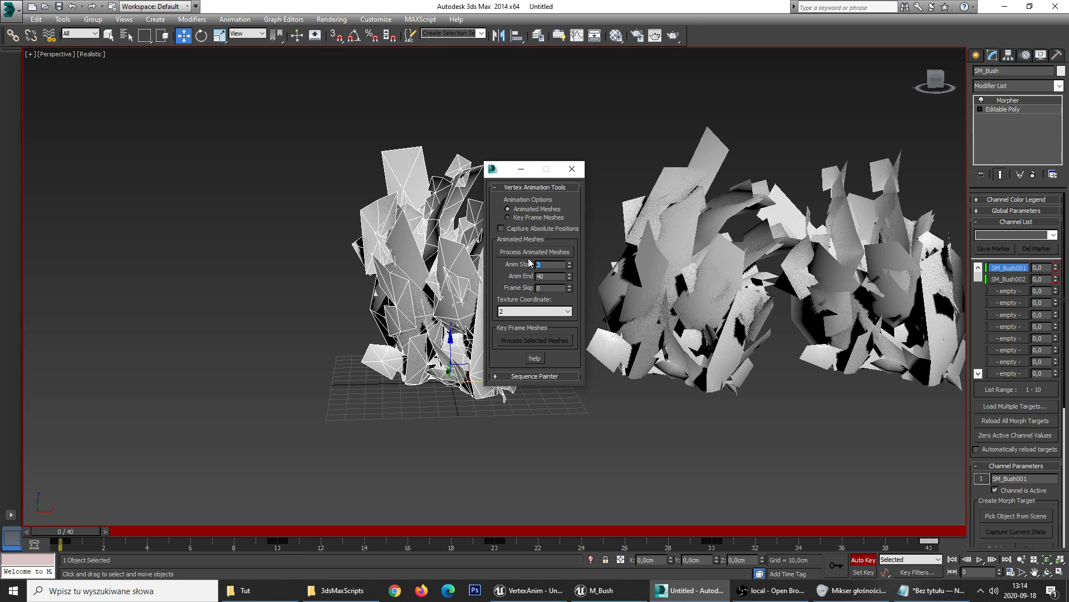
pyautogui.click(561, 277)
pyautogui.click(535, 252)
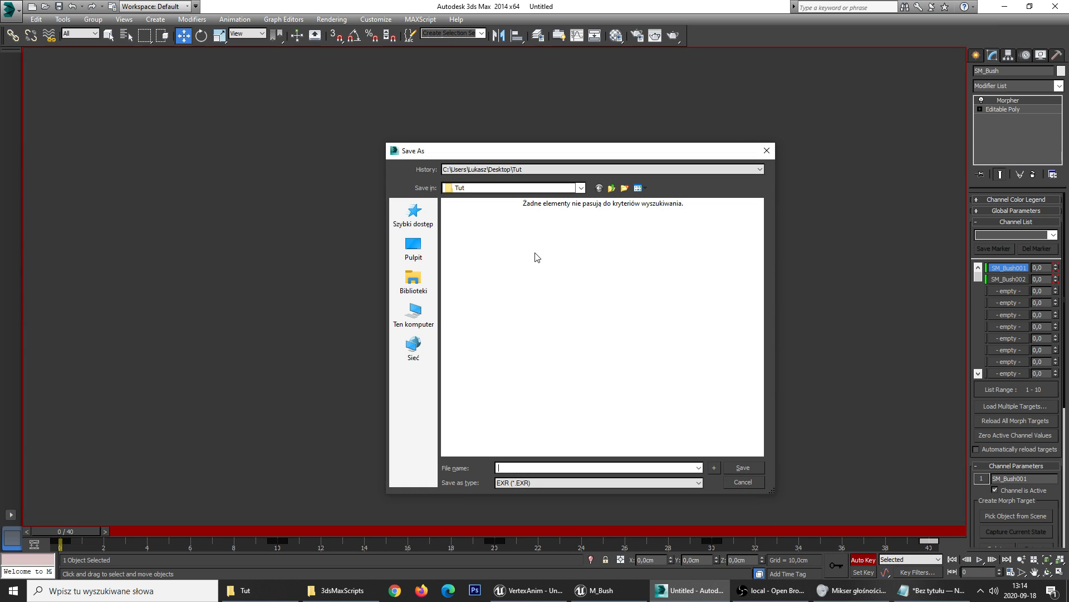
pyautogui.moveTo(490, 153); pyautogui.dragTo(496, 101)
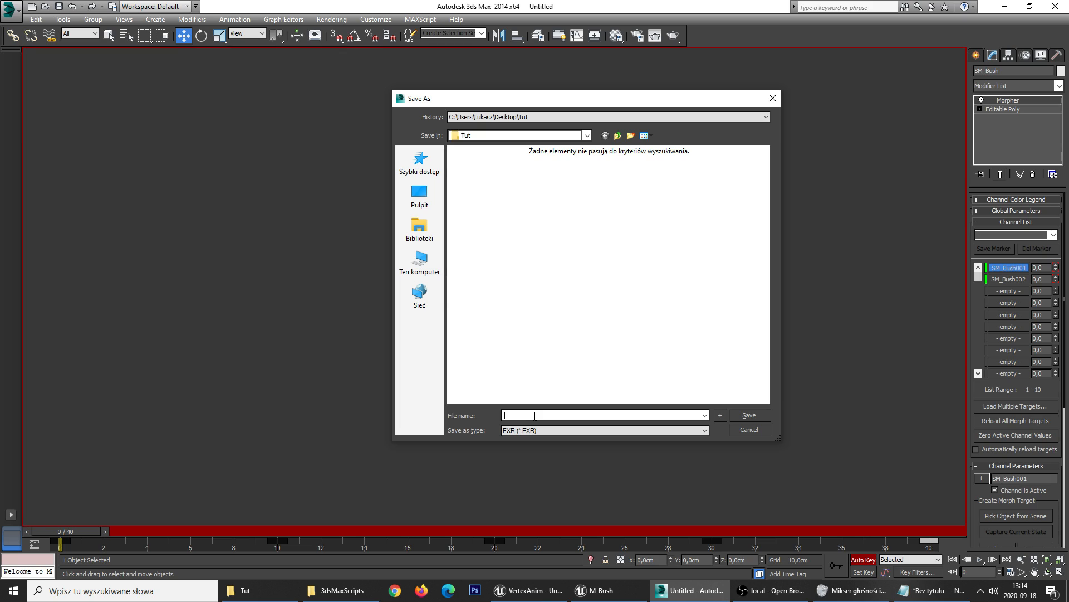
pyautogui.write('BushBen')
pyautogui.press('Return')
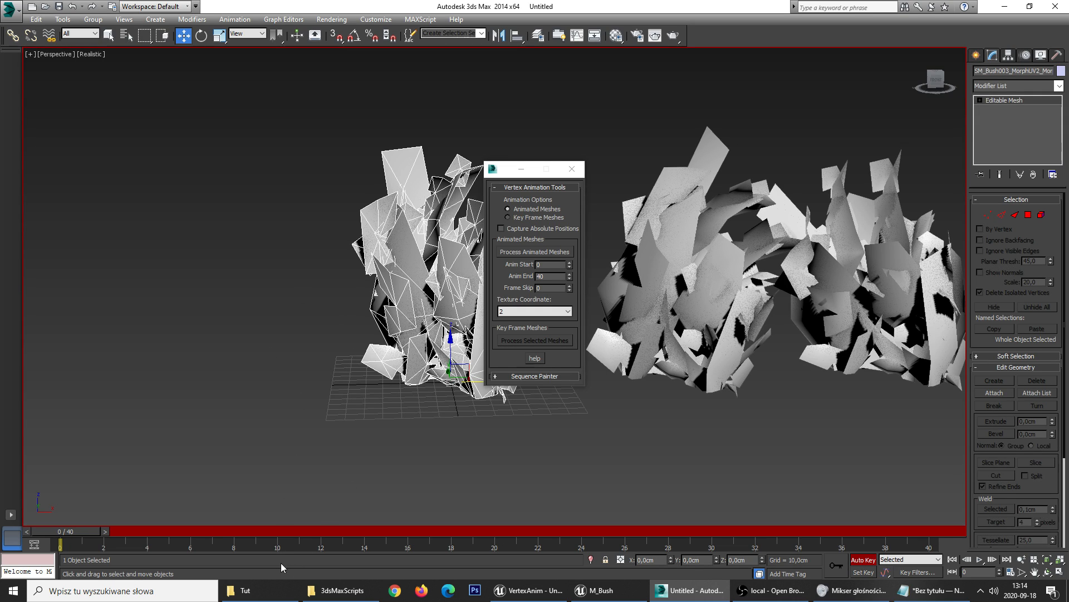
# Examine the generated BushBend_UV1.EXR and BushBend_UV1_Normals.BMP textures in the Tut folder.
pyautogui.click(244, 590)
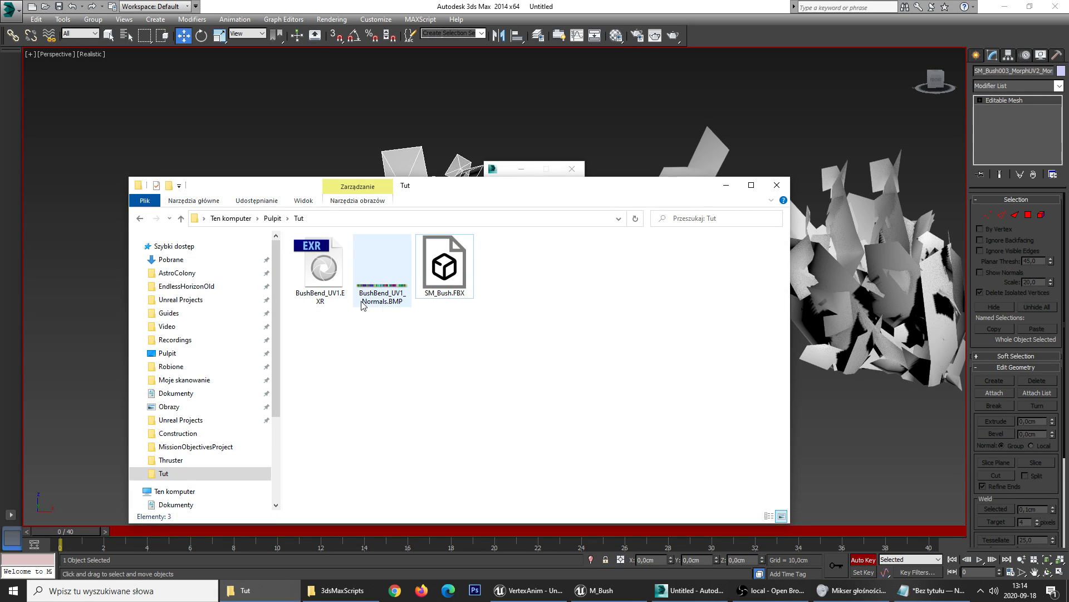
pyautogui.click(329, 285)
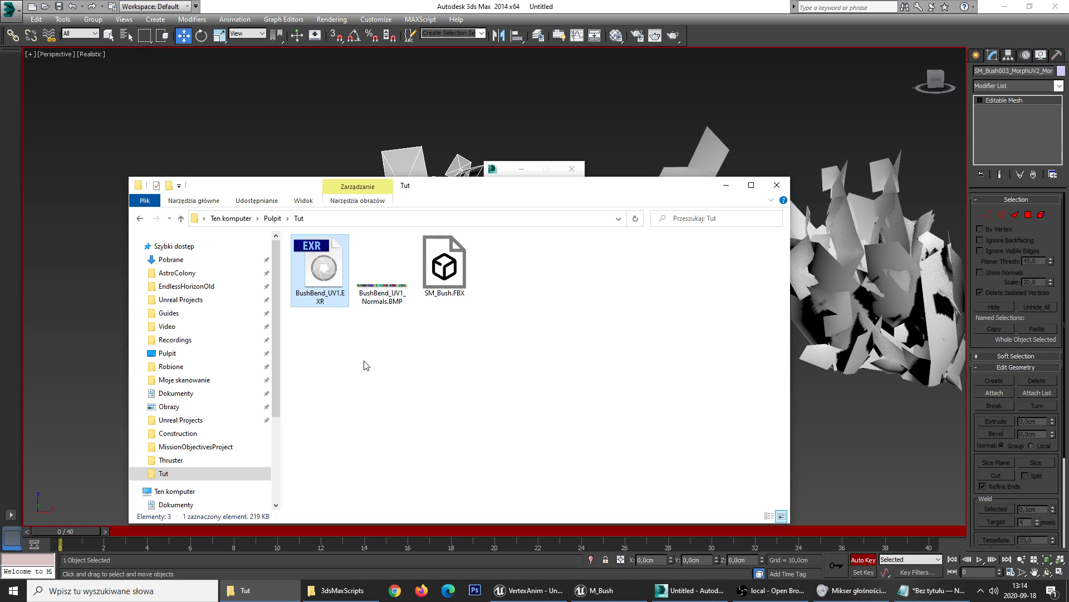
pyautogui.rightClick(325, 274)
pyautogui.click(307, 347)
pyautogui.click(383, 301)
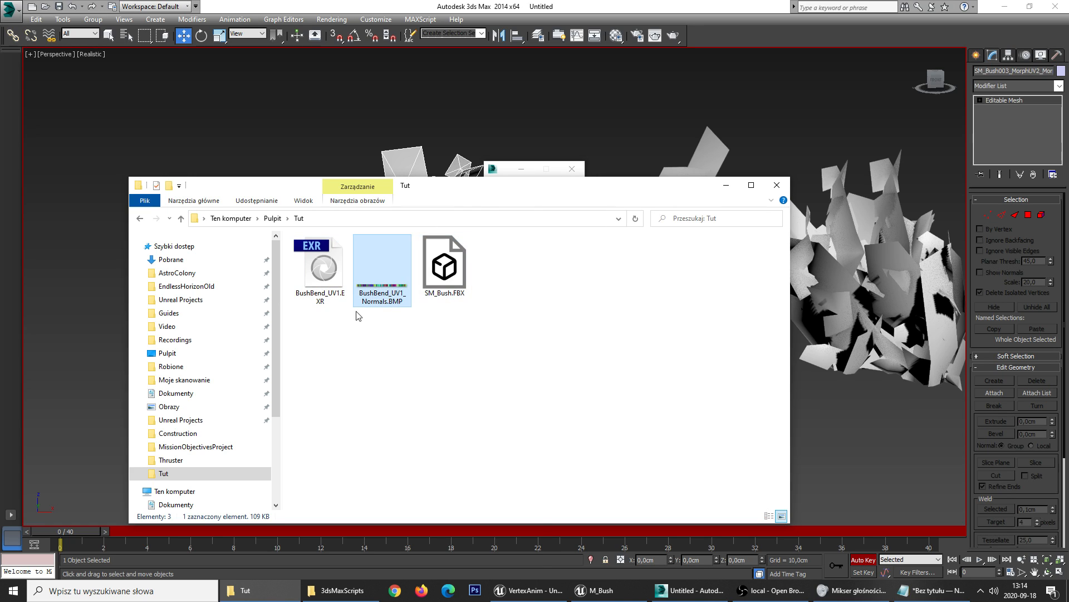
pyautogui.rightClick(382, 295)
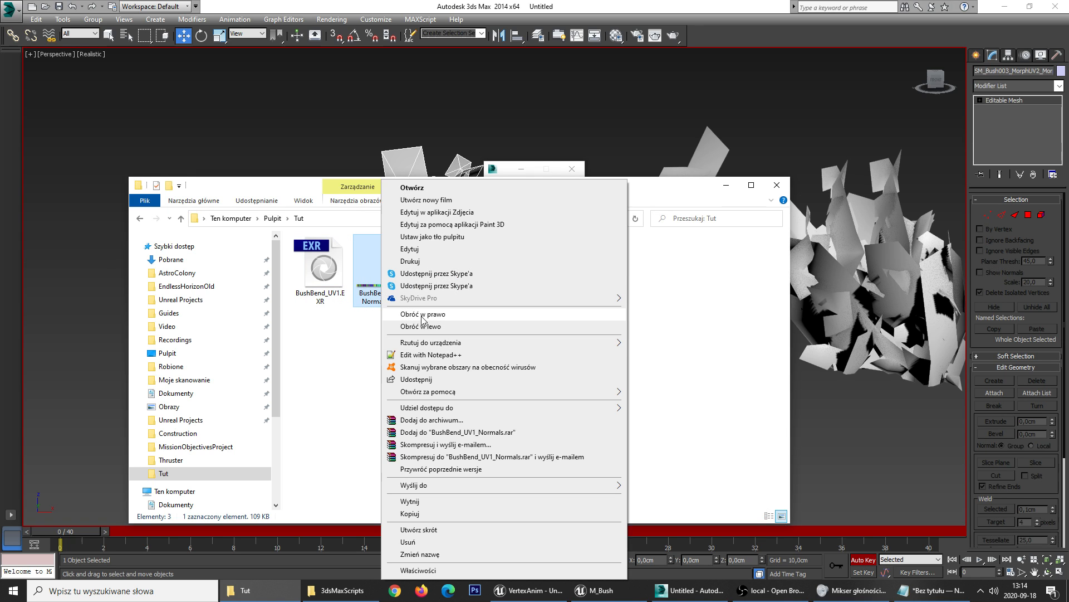
pyautogui.click(407, 251)
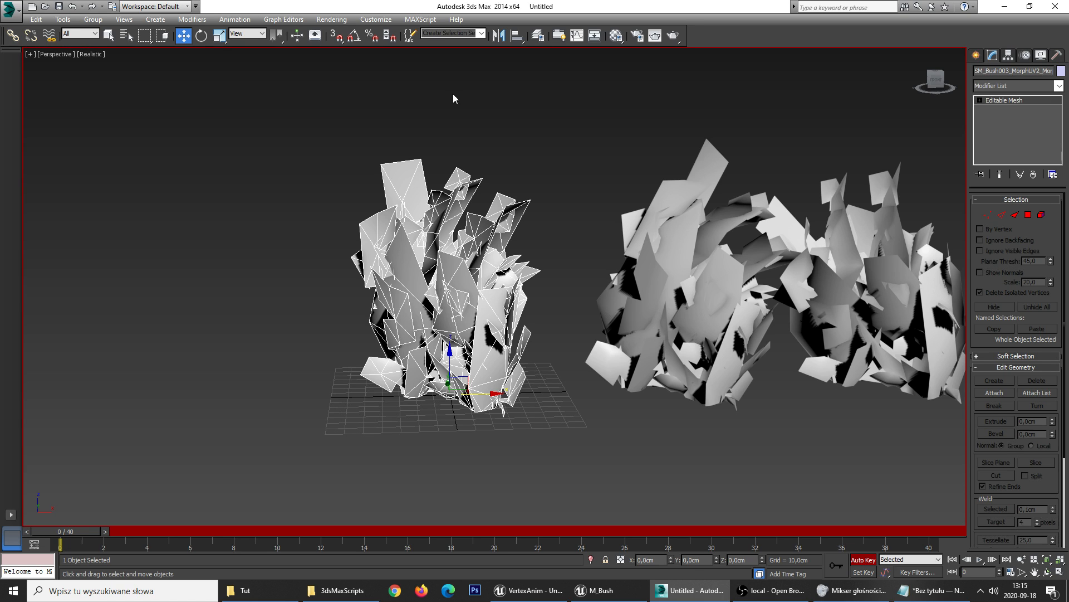
# Select the SM_Bush003_MorphUV2_MorphExport mesh by name from the scene's object list.
pyautogui.scroll(5, 388, 157)
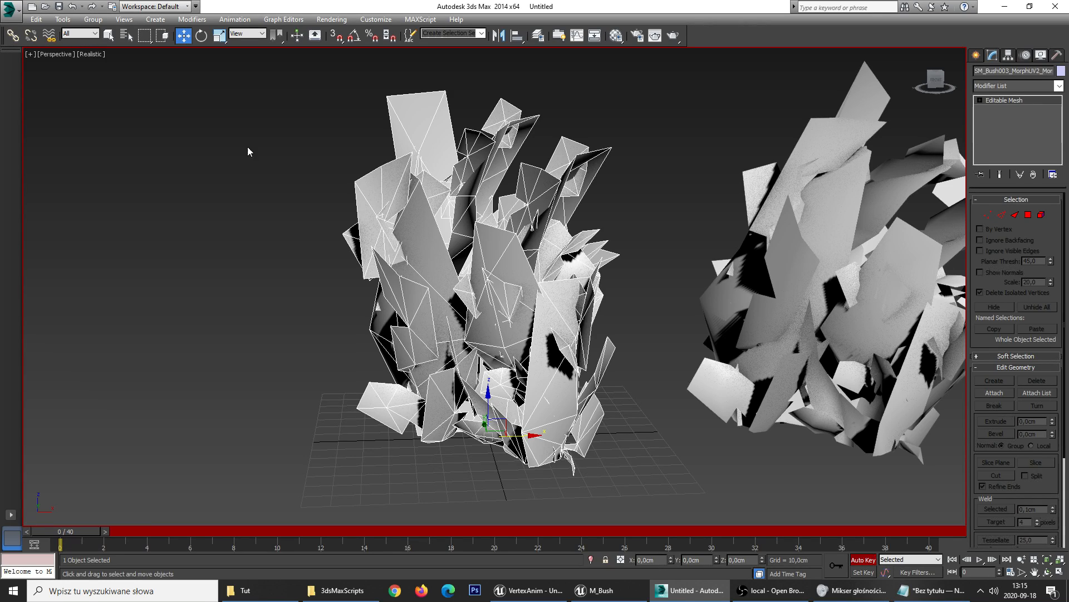
pyautogui.click(124, 40)
pyautogui.moveTo(562, 65); pyautogui.dragTo(769, 73)
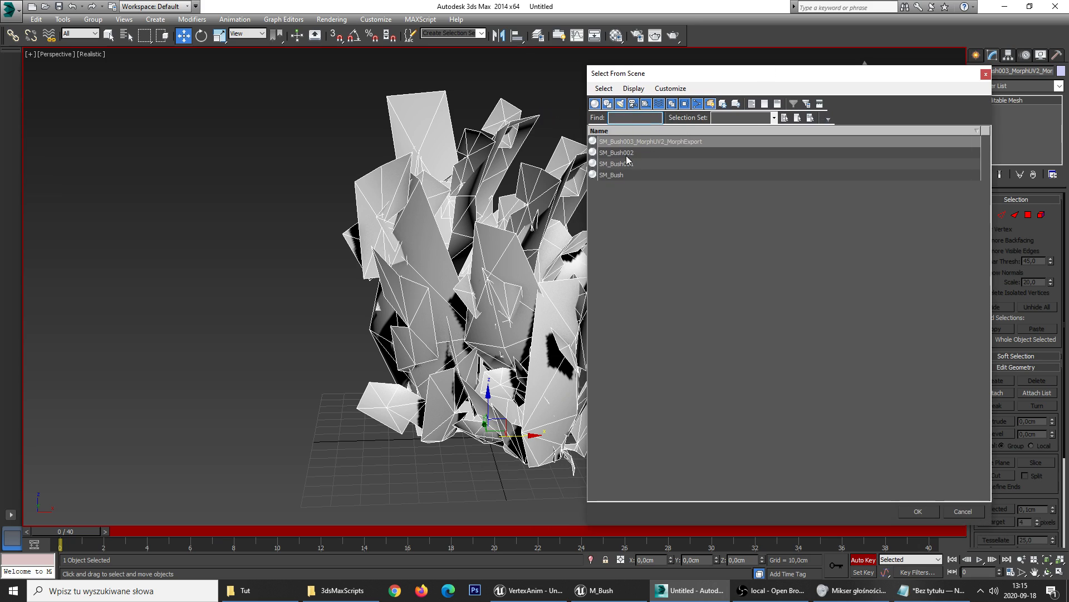
pyautogui.click(674, 143)
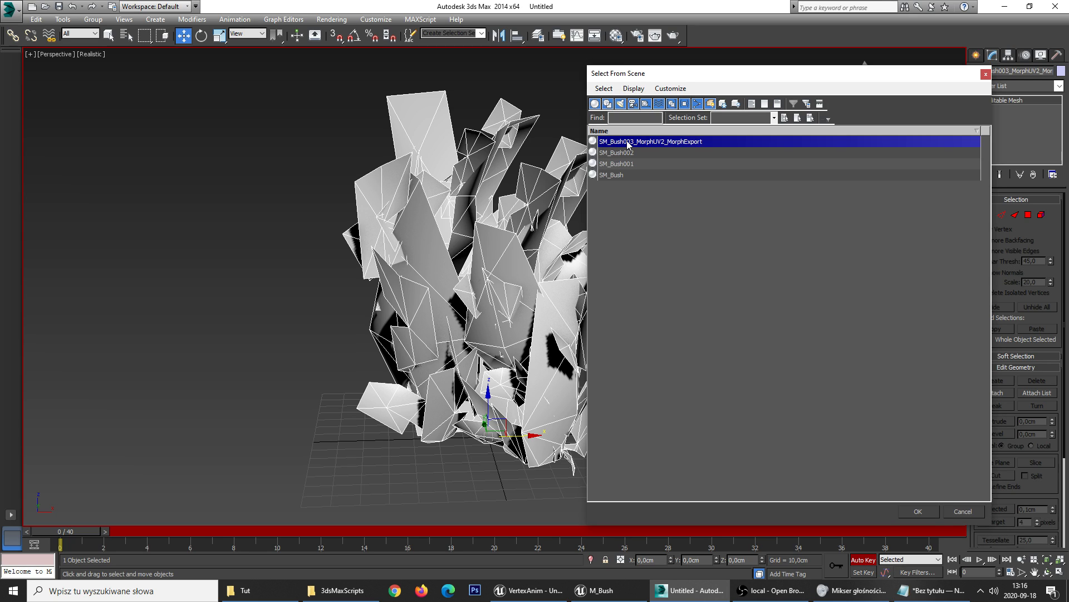
pyautogui.doubleClick(656, 143)
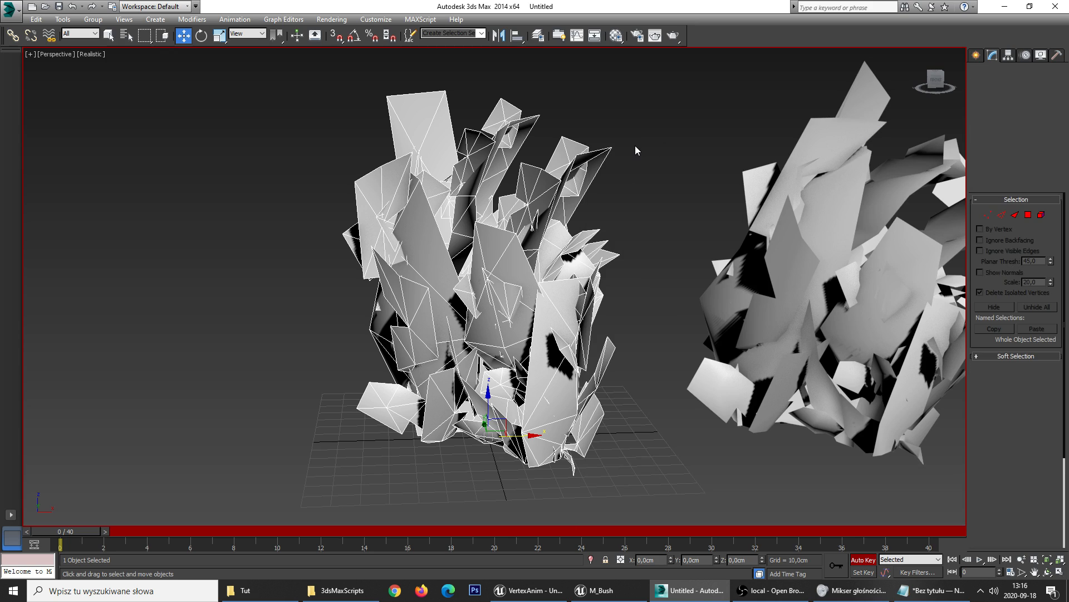
# Export only the selected mesh as the FBX file SM_BushAnim in the Tut folder, keeping the current FBX options.
pyautogui.click(10, 8)
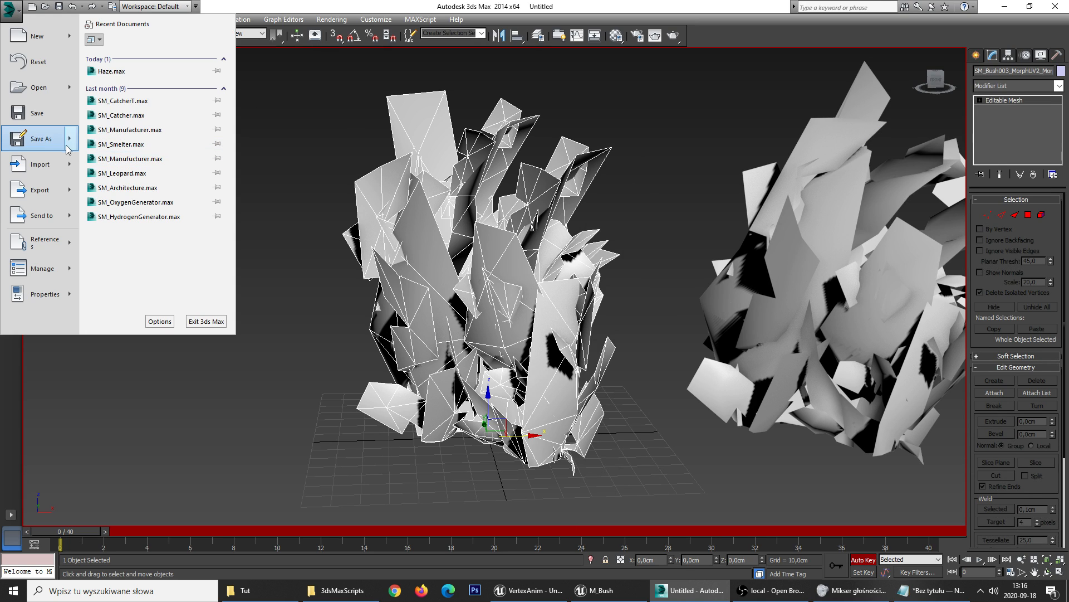
pyautogui.moveTo(72, 193)
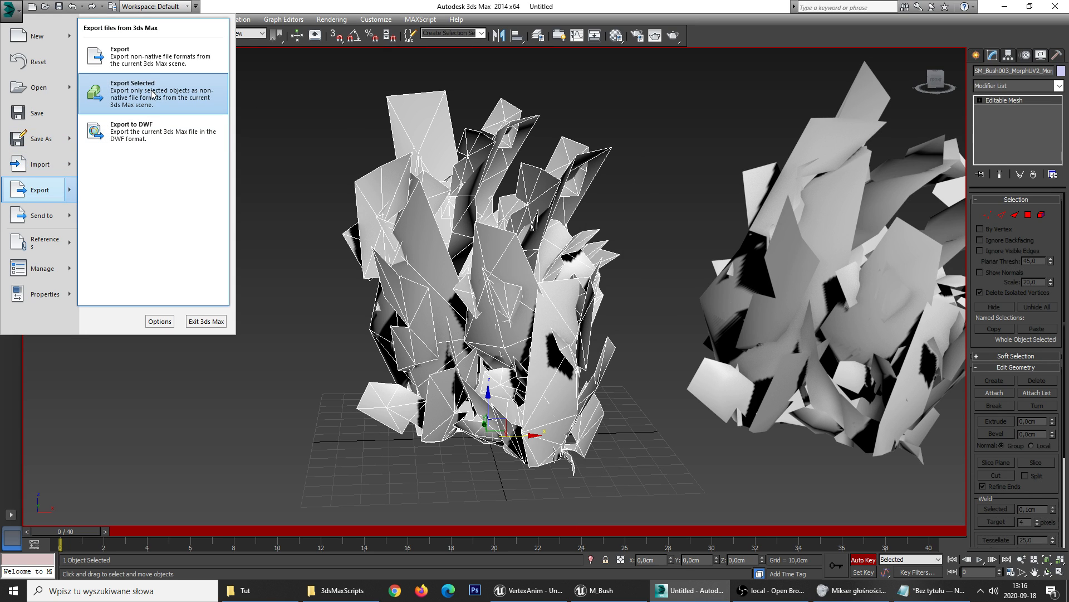
pyautogui.click(150, 91)
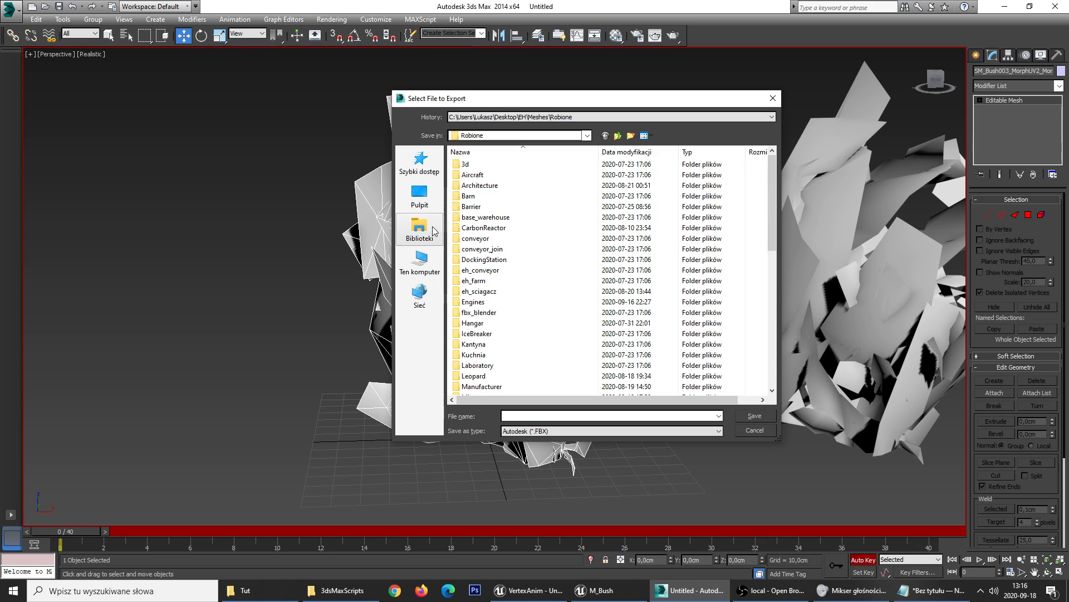
pyautogui.click(421, 263)
pyautogui.click(604, 136)
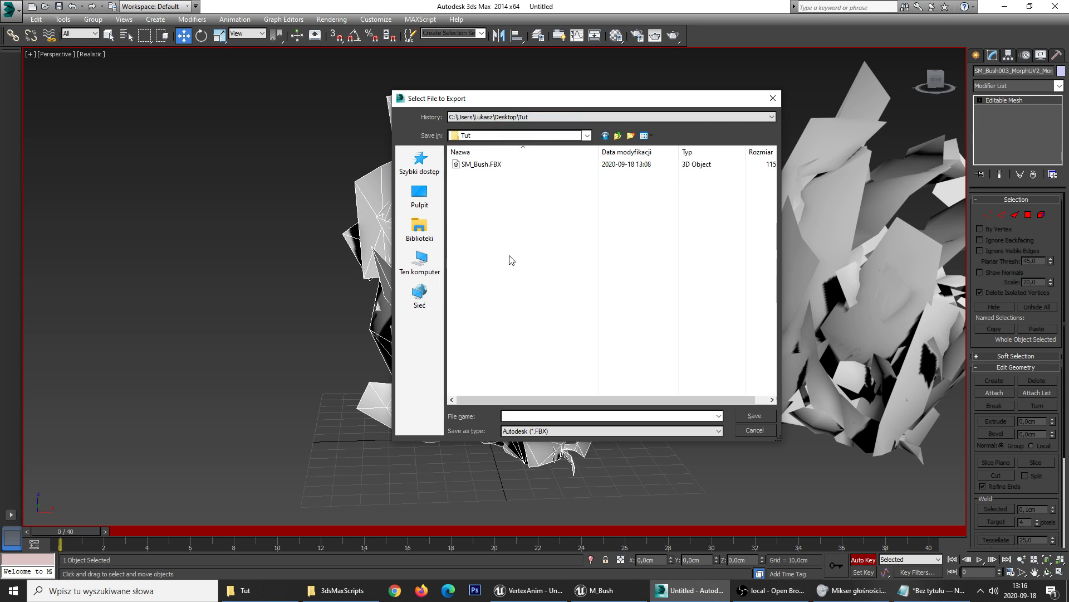
pyautogui.click(528, 416)
pyautogui.write('SM_Bush')
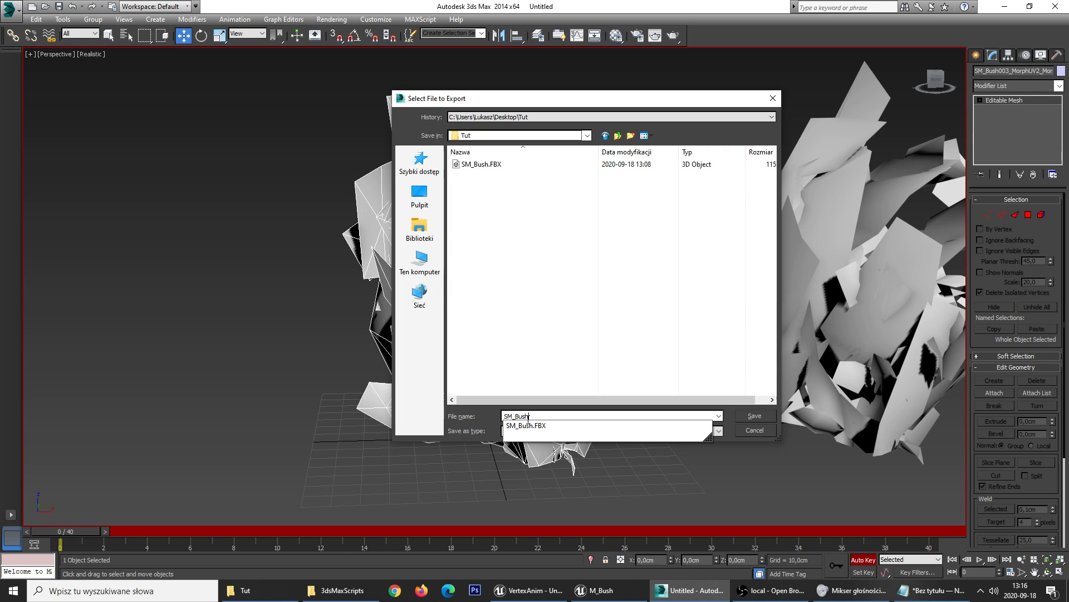
pyautogui.write('Ani')
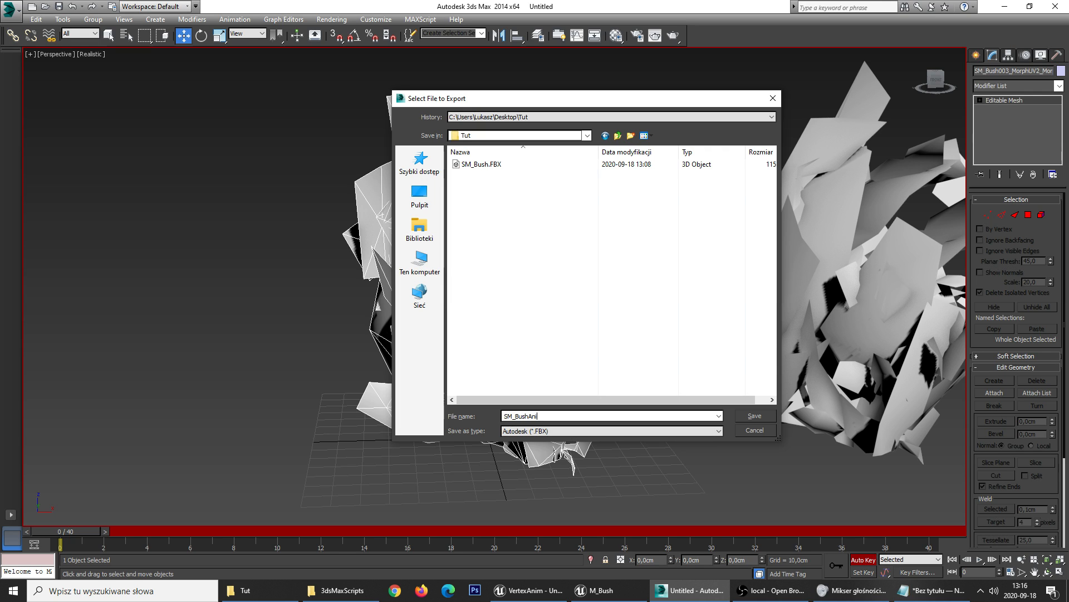
pyautogui.press('Return')
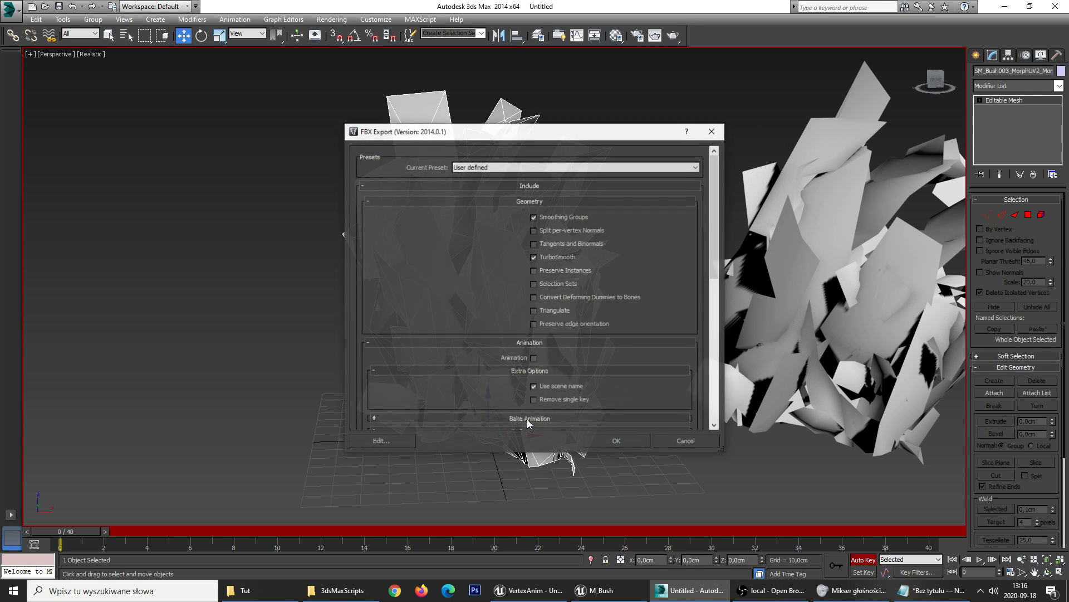
pyautogui.click(610, 442)
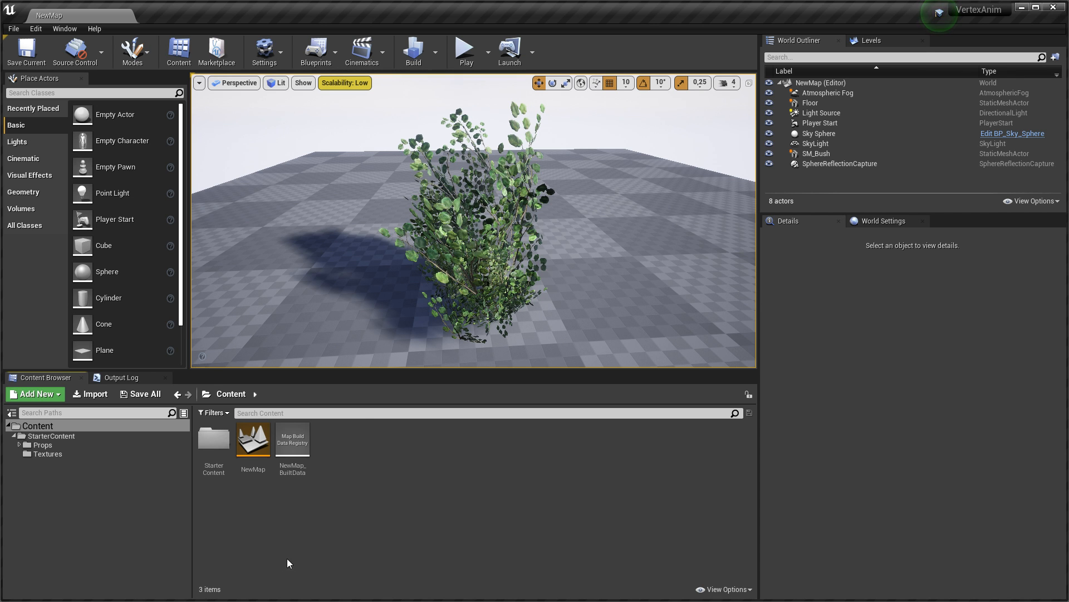
# Import BushBend_UV1.EXR and BushBend_UV1_Normals.BMP from the Tut folder into the Content folder in Unreal Editor.
pyautogui.press('super')
pyautogui.click(274, 595)
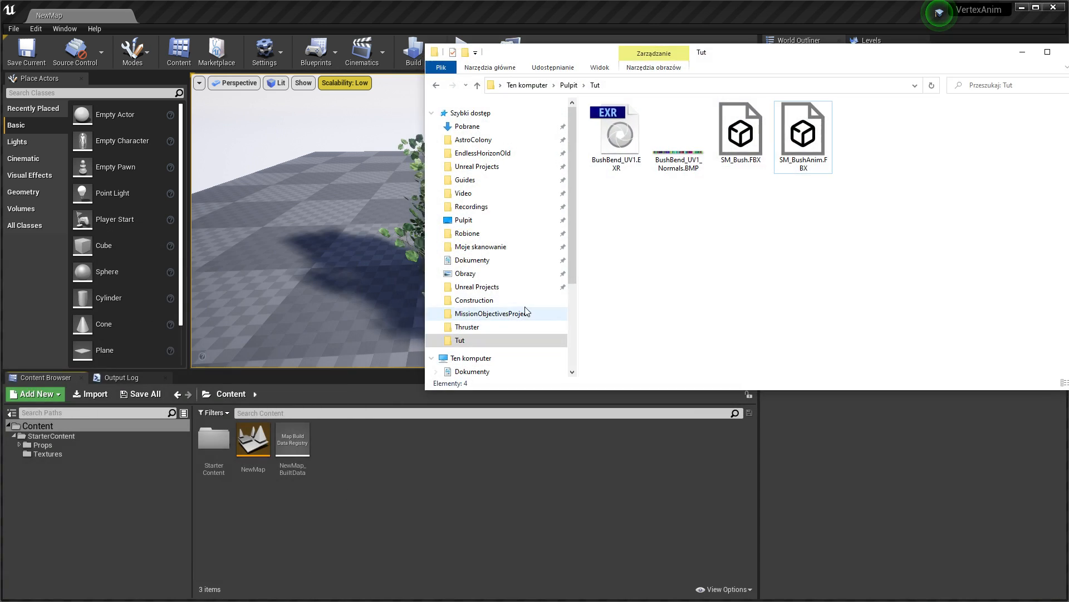
pyautogui.click(666, 163)
pyautogui.keyDown('ctrl'); pyautogui.click(617, 137); pyautogui.keyUp('ctrl')
pyautogui.moveTo(617, 136); pyautogui.dragTo(323, 487)
pyautogui.click(790, 215)
# Import SM_BushAnim.FBX from the Tut folder into the Content folder as a static mesh, with material import set to Do Not Create Material.
pyautogui.click(813, 136)
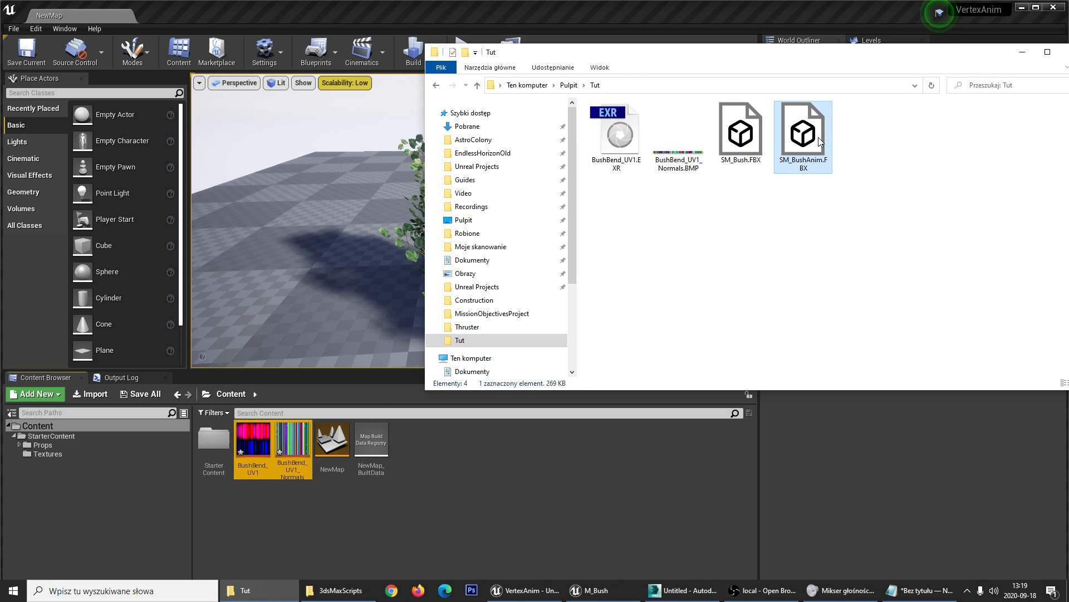
pyautogui.moveTo(806, 139); pyautogui.dragTo(435, 471)
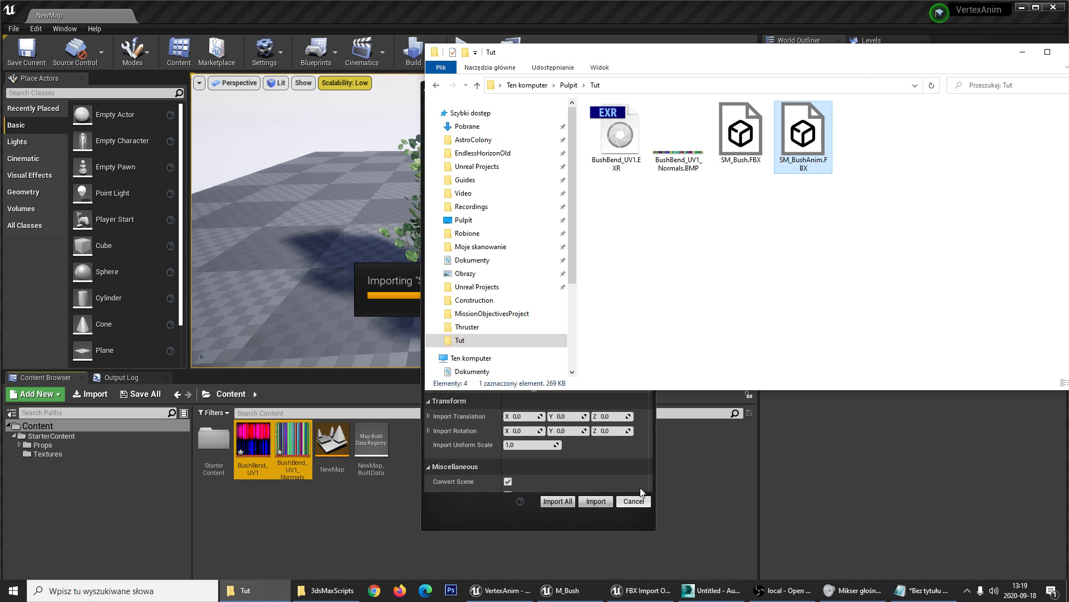
pyautogui.click(467, 519)
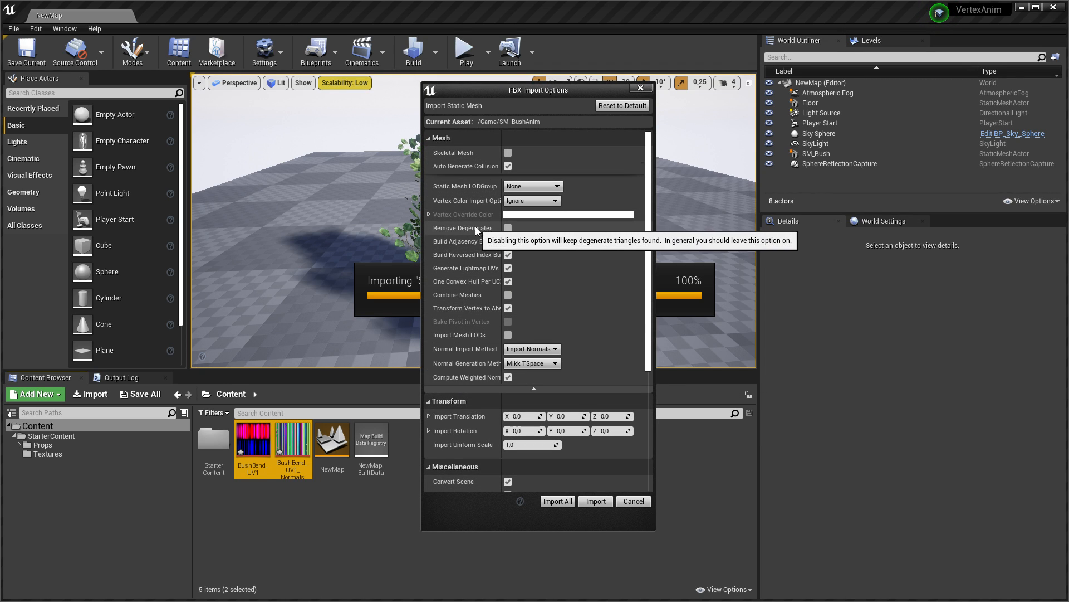
pyautogui.scroll(-6, 473, 250)
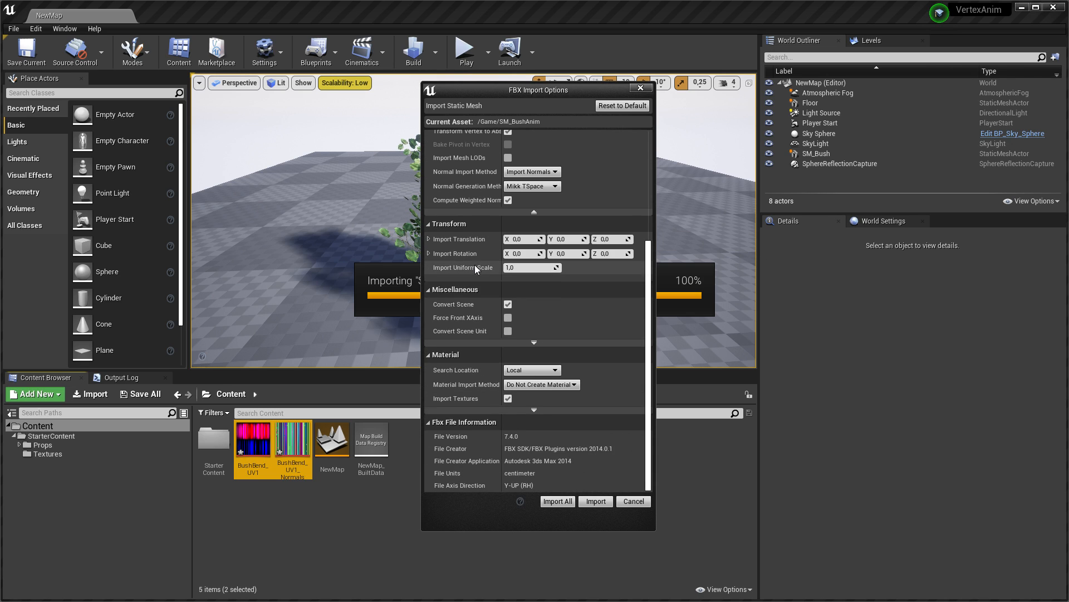
pyautogui.click(529, 385)
pyautogui.click(519, 409)
pyautogui.scroll(5, 473, 386)
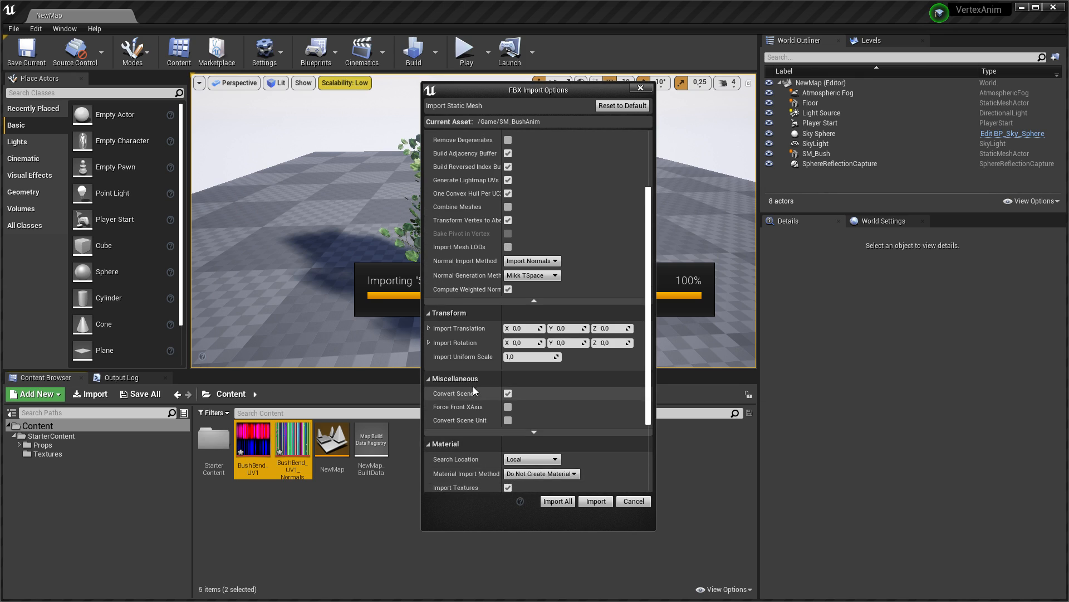
pyautogui.click(596, 501)
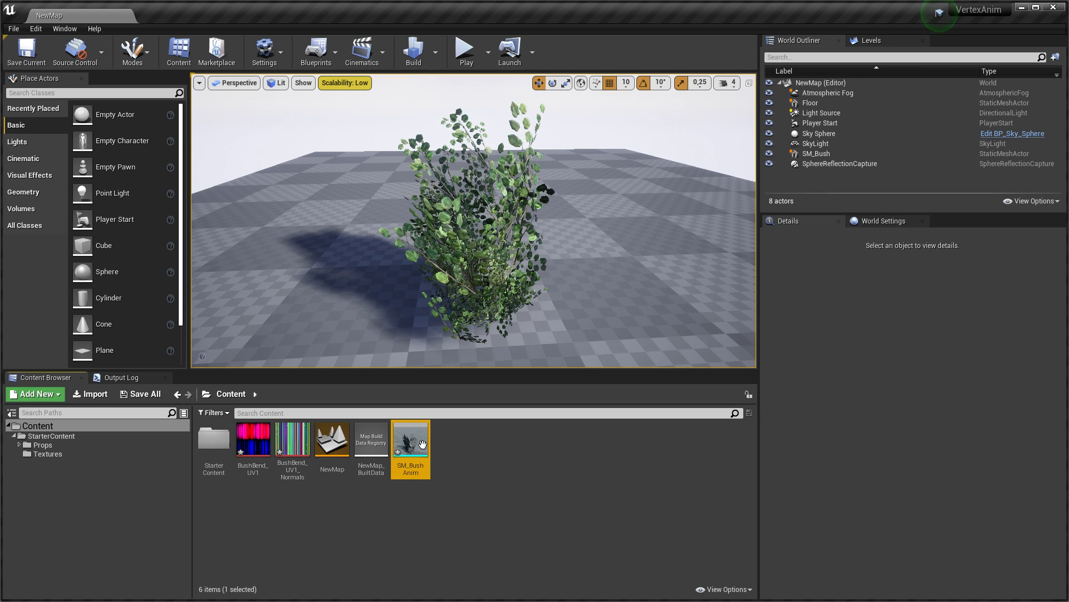
# Place SM_BushAnim in the level beside the existing bush and apply the M_Bush material to it.
pyautogui.moveTo(411, 446); pyautogui.dragTo(278, 301)
pyautogui.moveTo(278, 301); pyautogui.dragTo(394, 286, button='right')
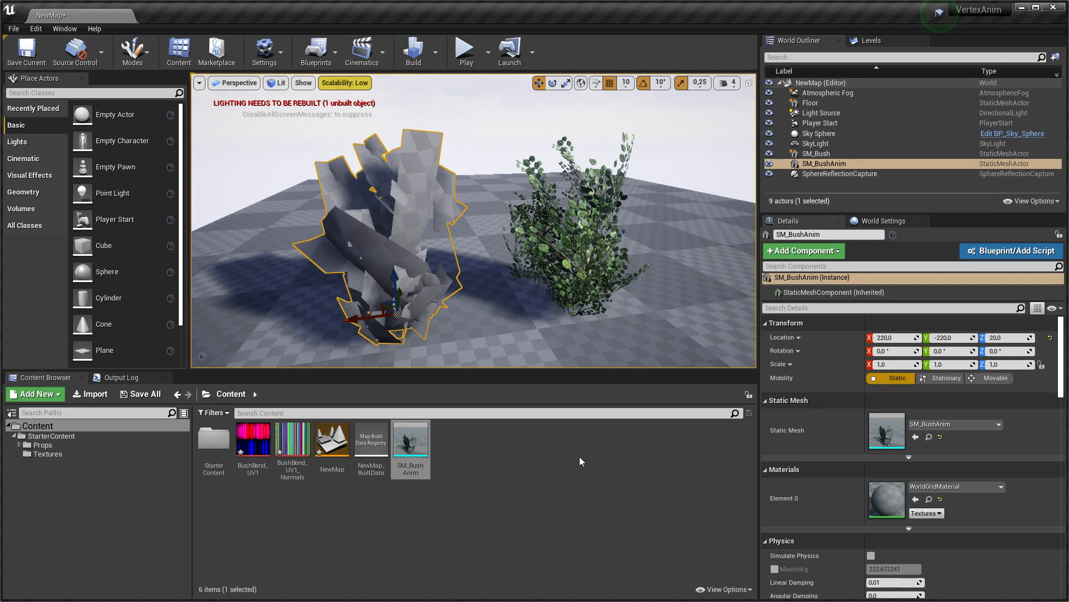
pyautogui.click(547, 251)
pyautogui.click(929, 499)
pyautogui.moveTo(214, 440); pyautogui.dragTo(429, 223)
pyautogui.click(470, 152)
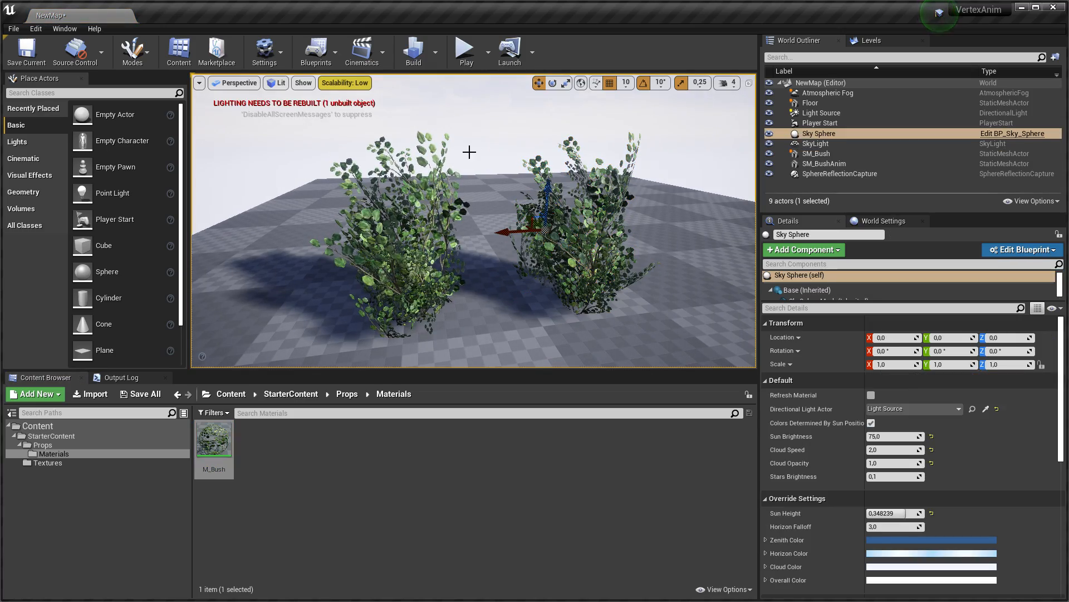
# Compare the two bushes in a full-screen viewport, selecting the SM_BushAnim actor.
pyautogui.press('F11')
pyautogui.moveTo(533, 206)
pyautogui.mouseDown(button='right')
pyautogui.moveTo(518, 202)
pyautogui.moveTo(533, 206)
pyautogui.mouseUp(button='right')
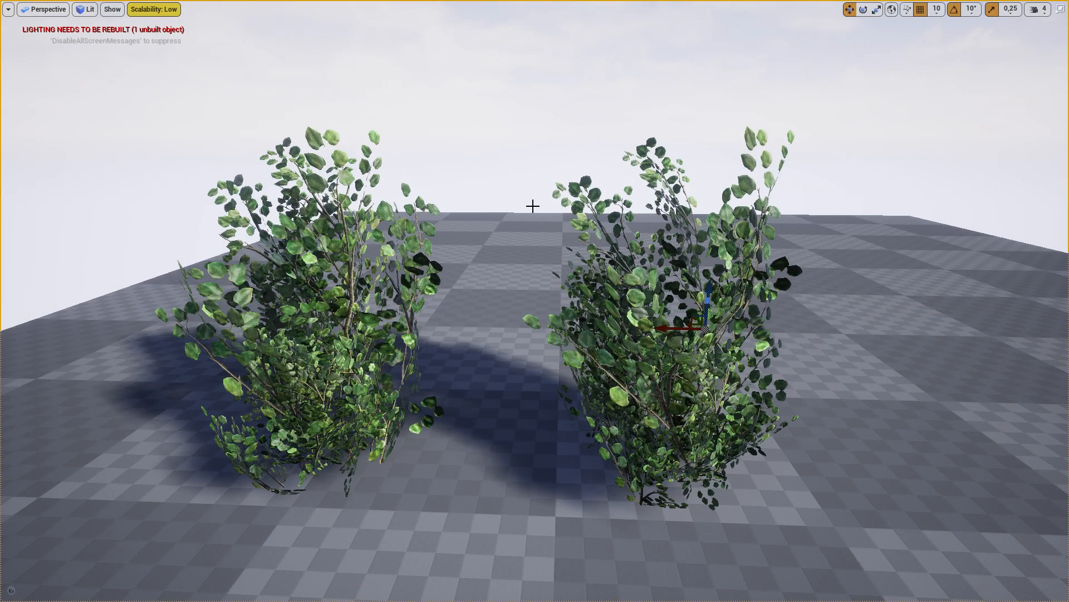
pyautogui.click(340, 312)
pyautogui.moveTo(339, 312); pyautogui.dragTo(320, 301, button='right')
pyautogui.press('w')
pyautogui.press('F11')
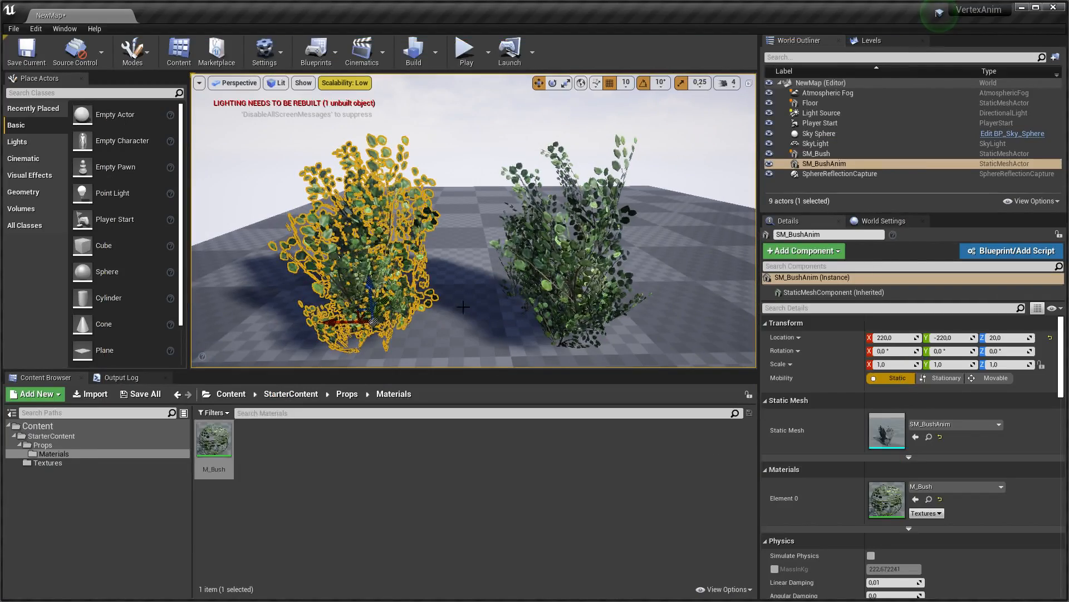
# Return to the Content folder and save the level together with the imported textures and mesh.
pyautogui.click(313, 501)
pyautogui.hotkey('alt', 'Left')
pyautogui.hotkey('alt', 'Left')
pyautogui.click(368, 491)
pyautogui.hotkey('ctrl', 's')
pyautogui.hotkey('ctrl', 'a')
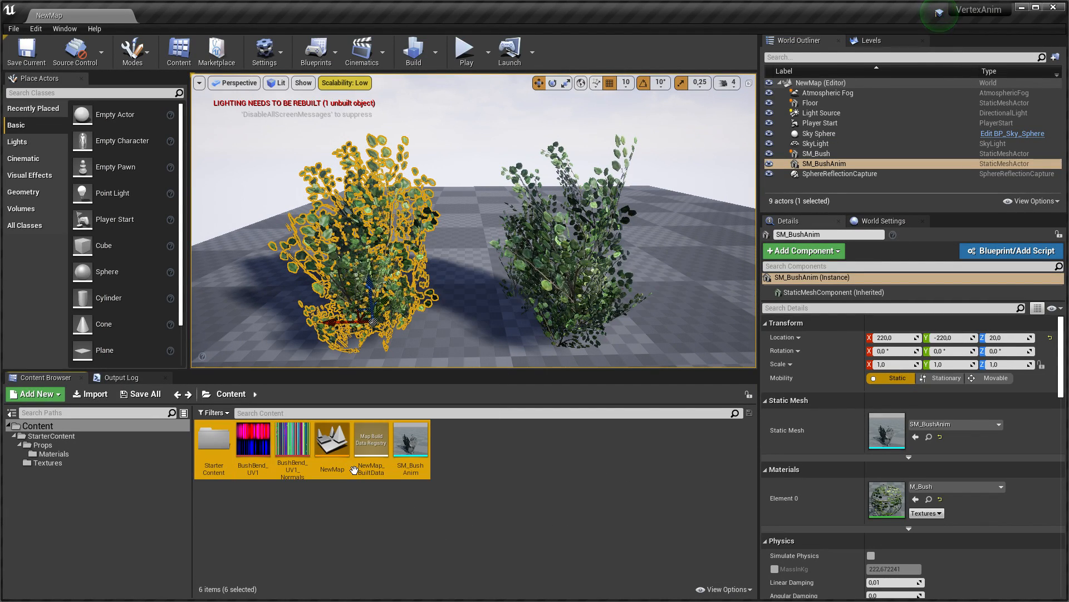
pyautogui.click(473, 436)
# Set the mobility of the SM_BushAnim actor to Movable.
pyautogui.moveTo(405, 260); pyautogui.dragTo(389, 272, button='right')
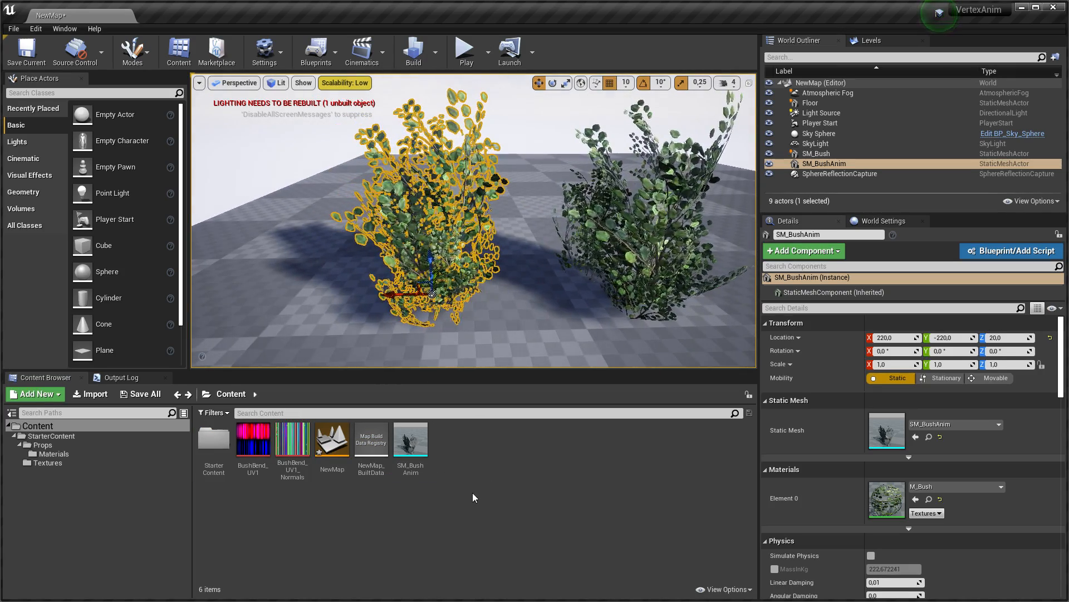
pyautogui.click(994, 377)
pyautogui.press('f')
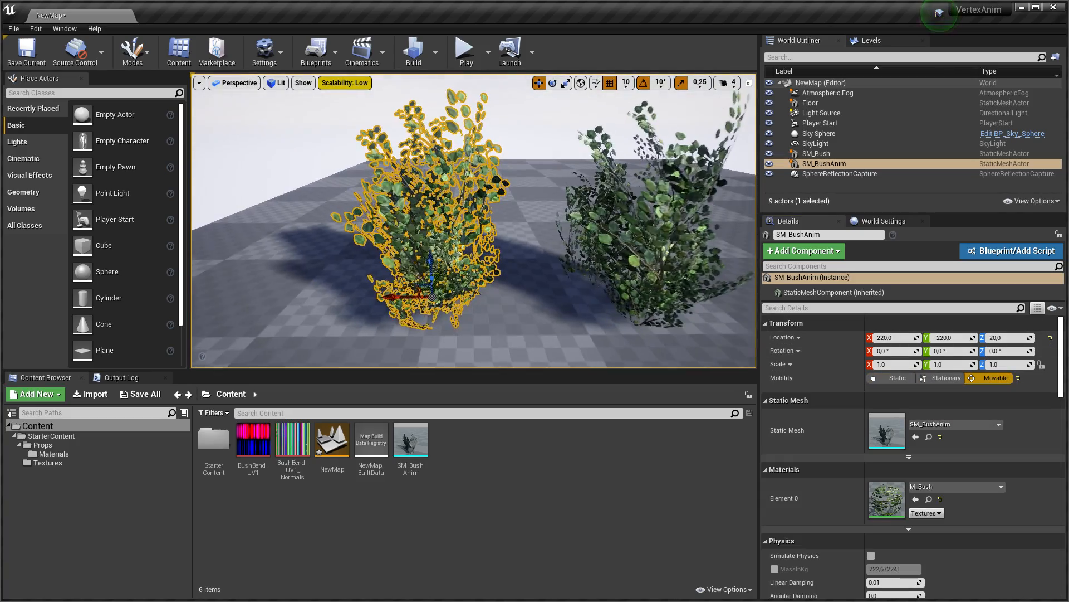
# Create a material named M_BushBend in the Content folder and open it for editing.
pyautogui.rightClick(474, 426)
pyautogui.moveTo(480, 418)
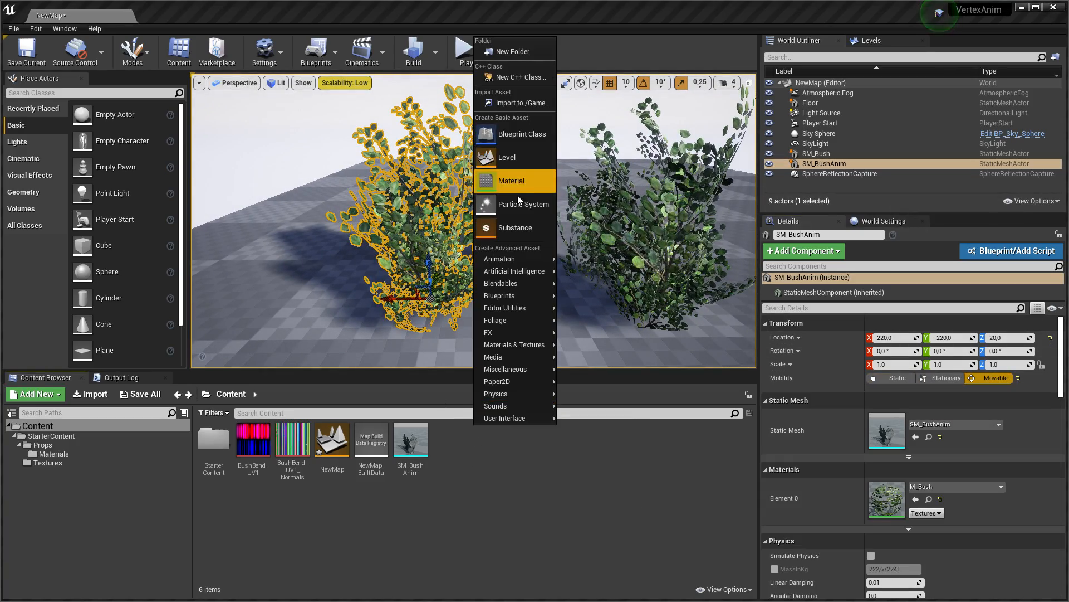
pyautogui.click(512, 181)
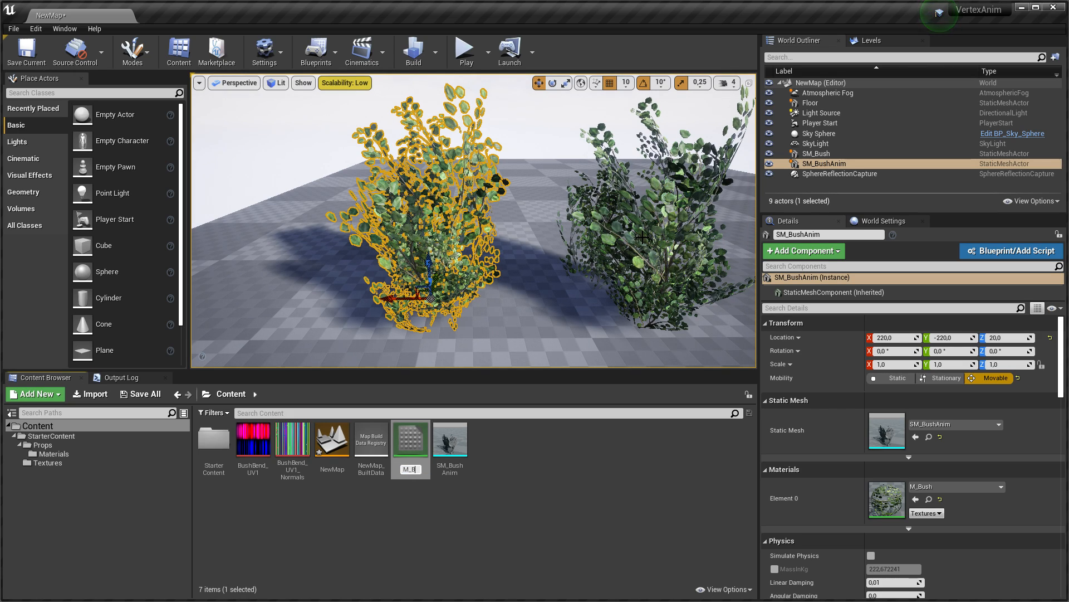
pyautogui.press('Return')
pyautogui.click(496, 454)
pyautogui.doubleClick(330, 456)
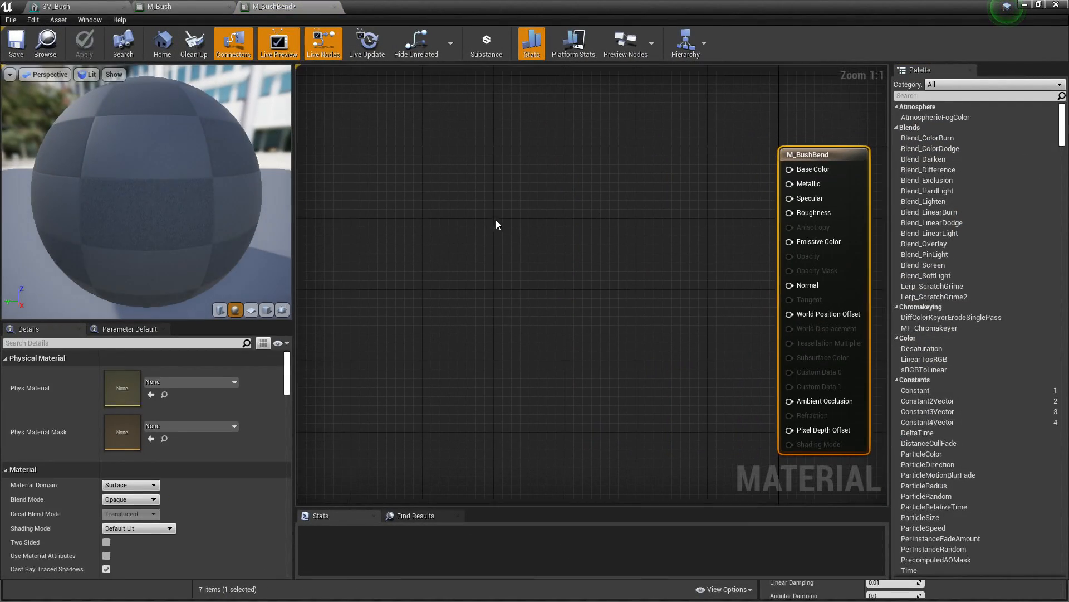
# Add the MS_VertexAnimationTools_MorphTargets function node to the M_BushBend material graph.
pyautogui.rightClick(497, 249)
pyautogui.write('mor')
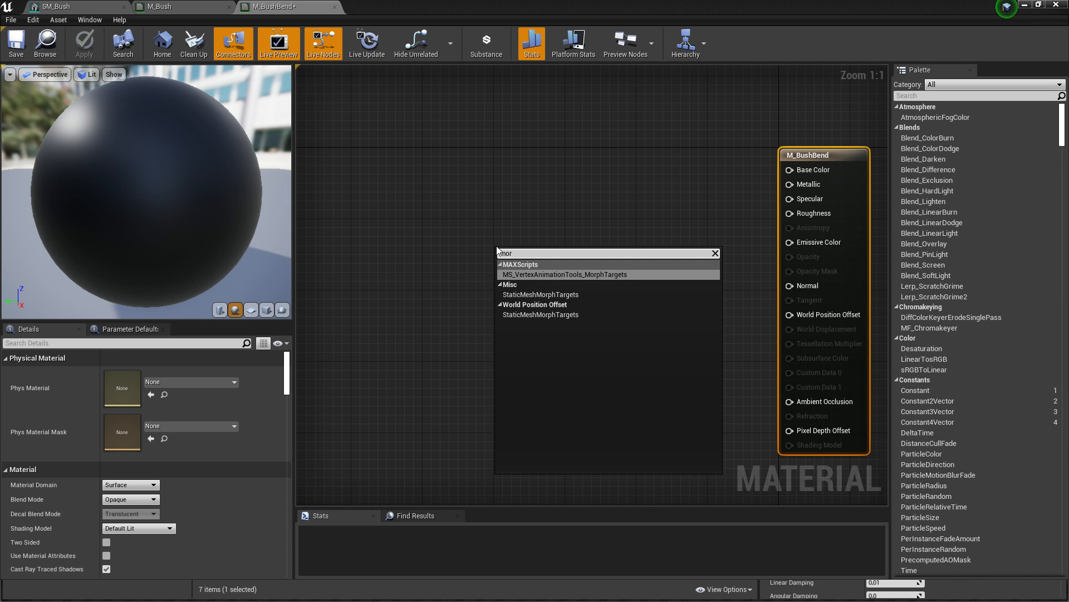
pyautogui.click(576, 282)
pyautogui.moveTo(576, 281); pyautogui.dragTo(480, 234)
pyautogui.moveTo(565, 138); pyautogui.dragTo(718, 186, button='right')
# Bring the BushBend_UV1 and BushBend_UV1_Normals textures into the material graph and place their sample nodes one above the other.
pyautogui.moveTo(592, 5); pyautogui.dragTo(664, 11)
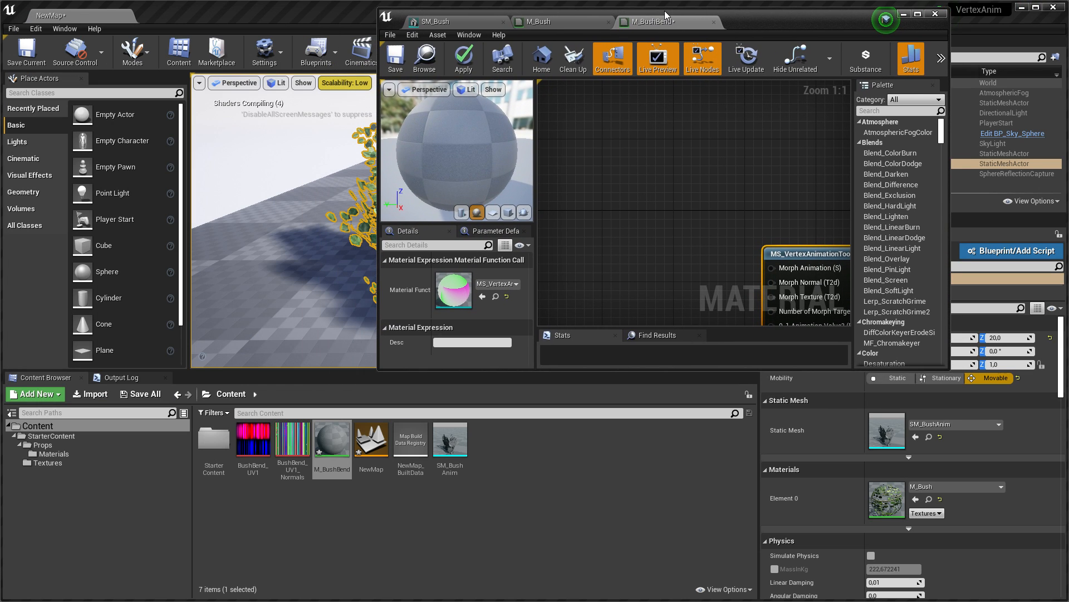
pyautogui.keyDown('ctrl'); pyautogui.click(292, 445); pyautogui.keyUp('ctrl')
pyautogui.moveTo(292, 446); pyautogui.dragTo(573, 189)
pyautogui.moveTo(678, 249); pyautogui.dragTo(690, 176, button='right')
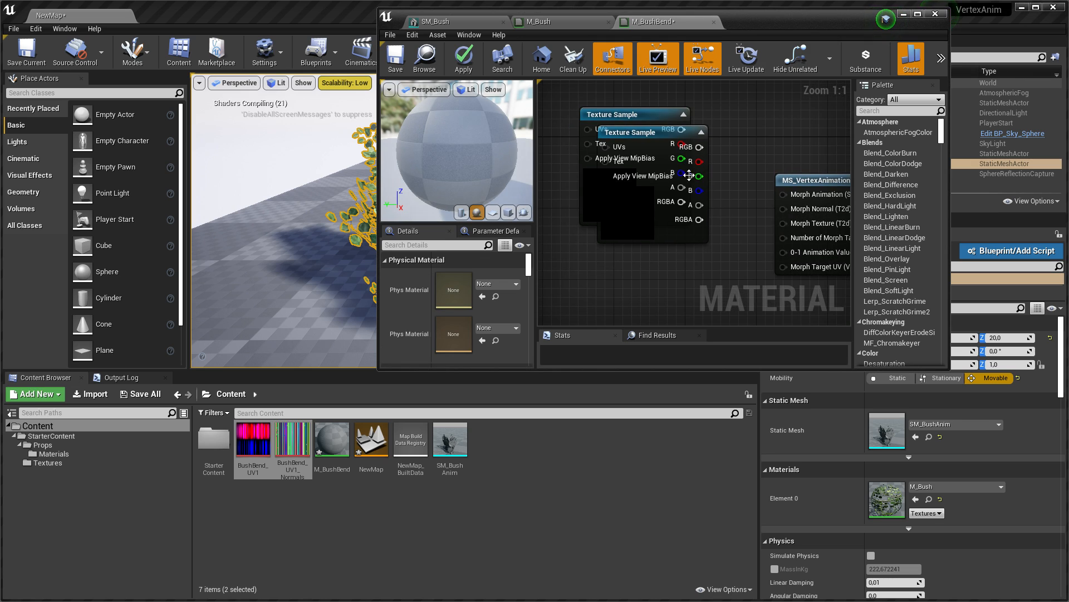
pyautogui.doubleClick(794, 31)
pyautogui.moveTo(414, 224); pyautogui.dragTo(481, 319, button='right')
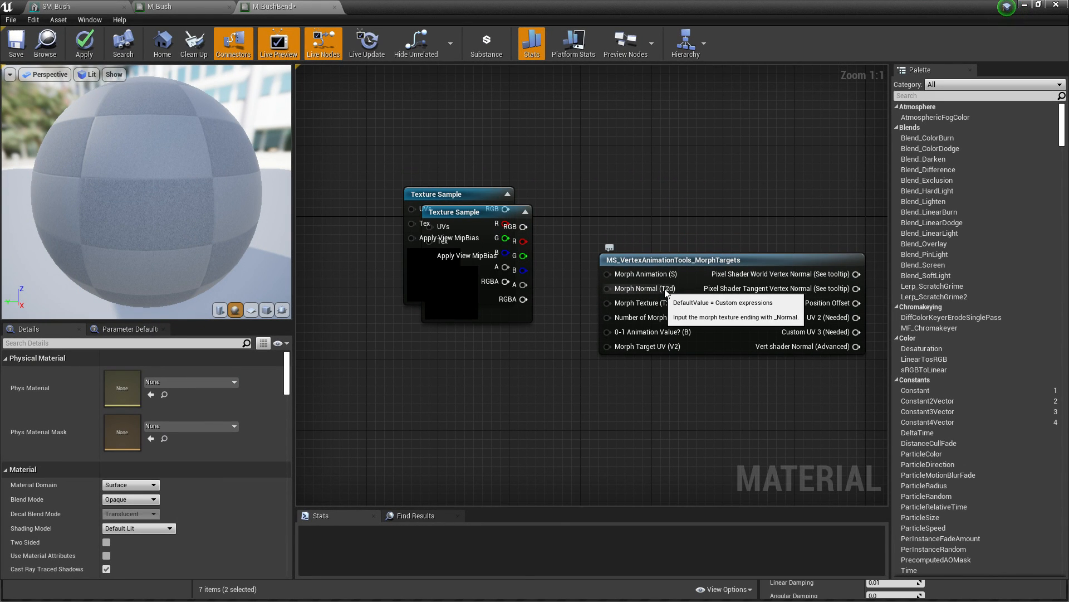
pyautogui.moveTo(476, 301); pyautogui.dragTo(460, 416)
# Convert both the BushBend_UV1 and BushBend_UV1_Normals texture samples to texture objects.
pyautogui.click(458, 286)
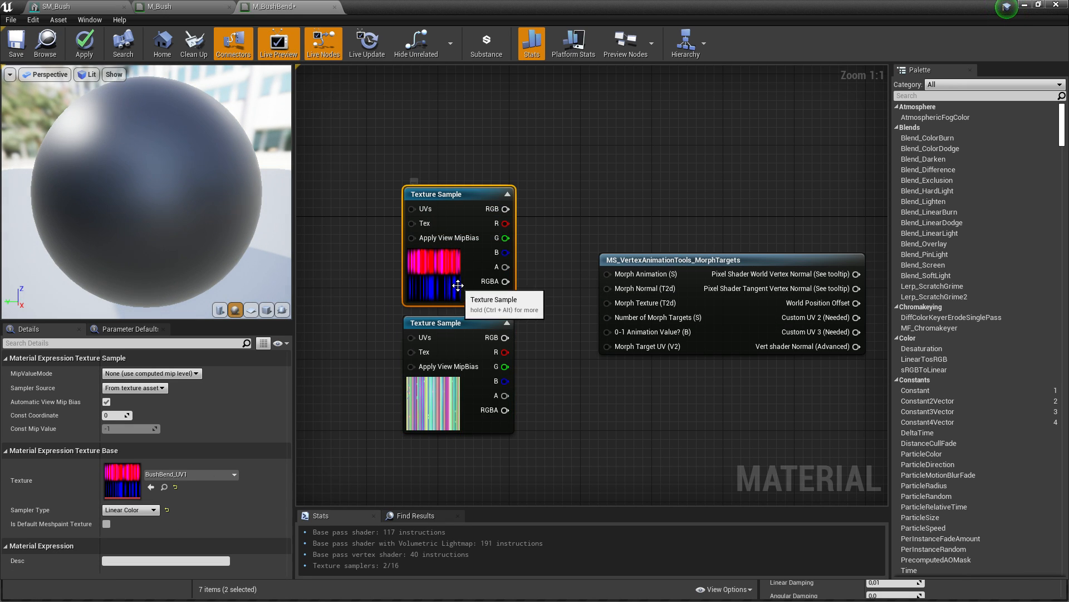
pyautogui.rightClick(459, 286)
pyautogui.click(501, 304)
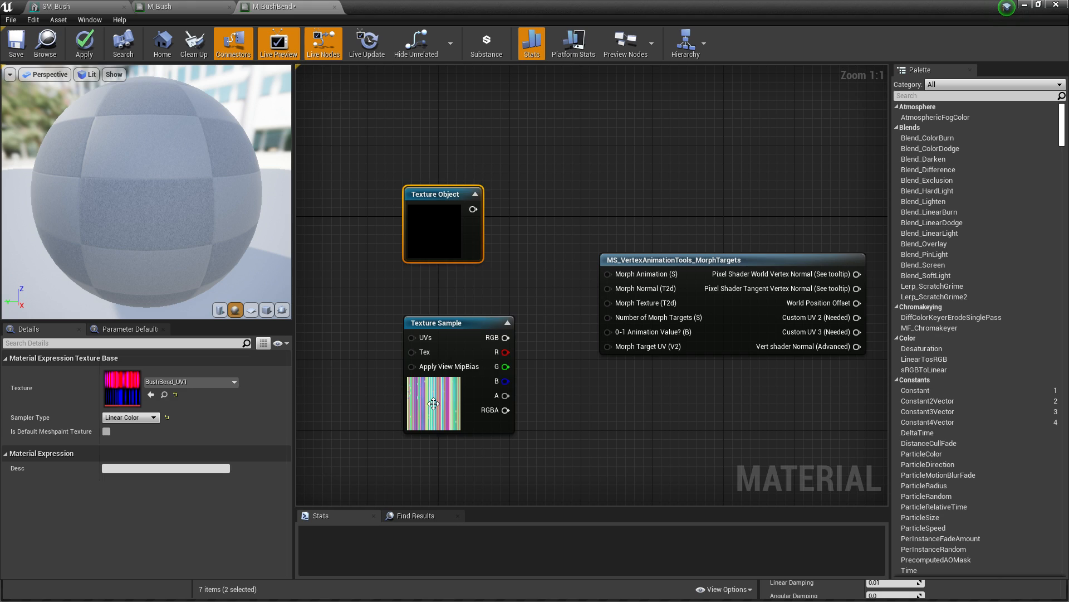
pyautogui.rightClick(434, 402)
pyautogui.click(482, 183)
pyautogui.click(453, 236)
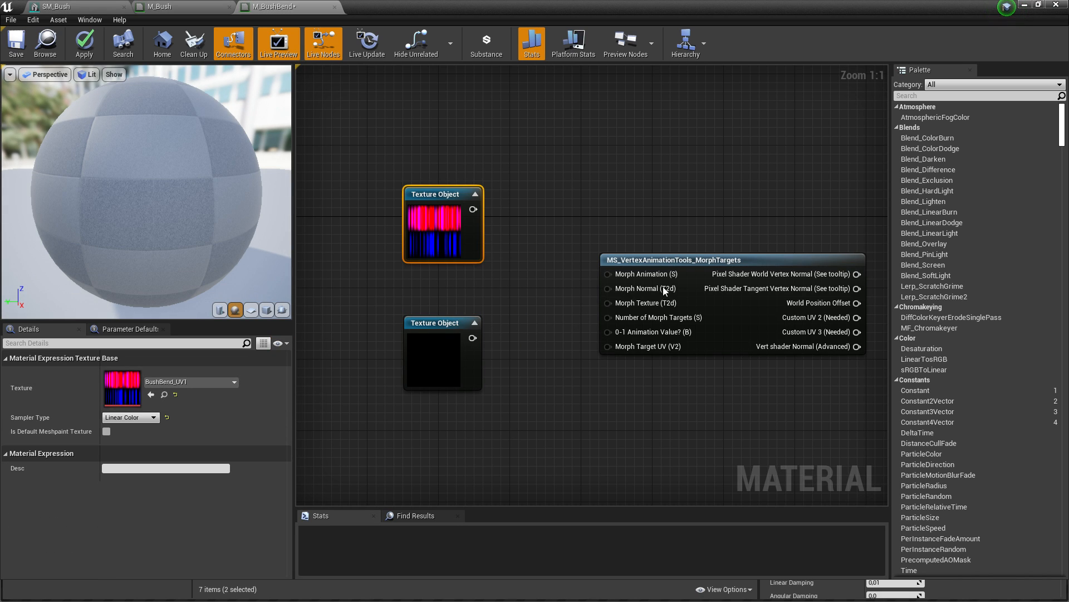
# Connect the BushBend_UV1 texture object to Morph Texture and the BushBend_UV1_Normals object to Morph Normal.
pyautogui.moveTo(472, 209); pyautogui.dragTo(608, 303)
pyautogui.moveTo(473, 337); pyautogui.dragTo(624, 289)
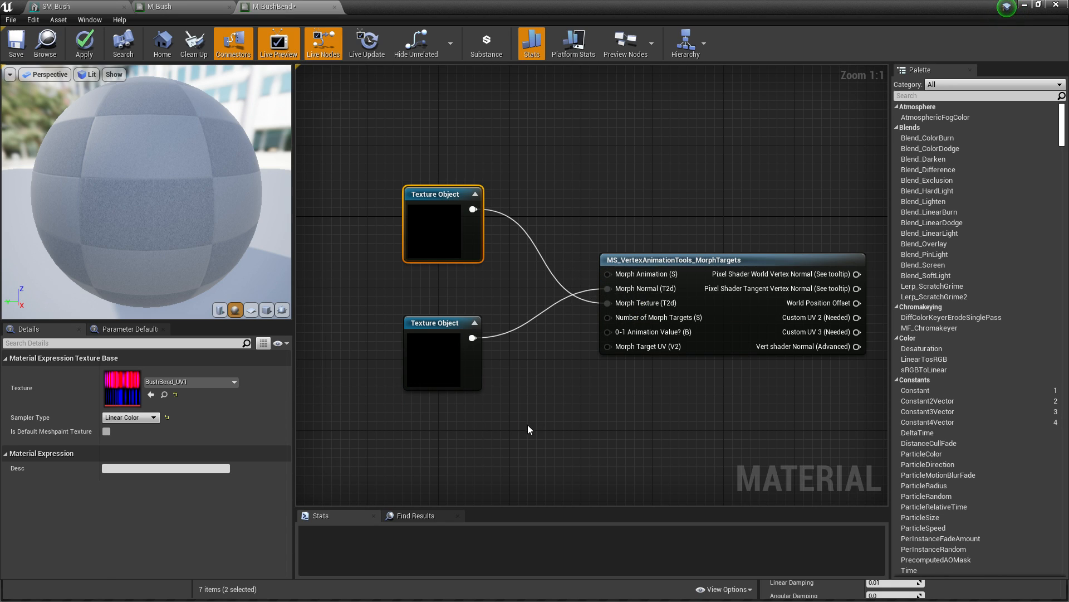
pyautogui.click(528, 425)
# Add a constant with a value of 40 and connect it to Number of Morph Targets.
pyautogui.moveTo(618, 360); pyautogui.dragTo(571, 323, button='right')
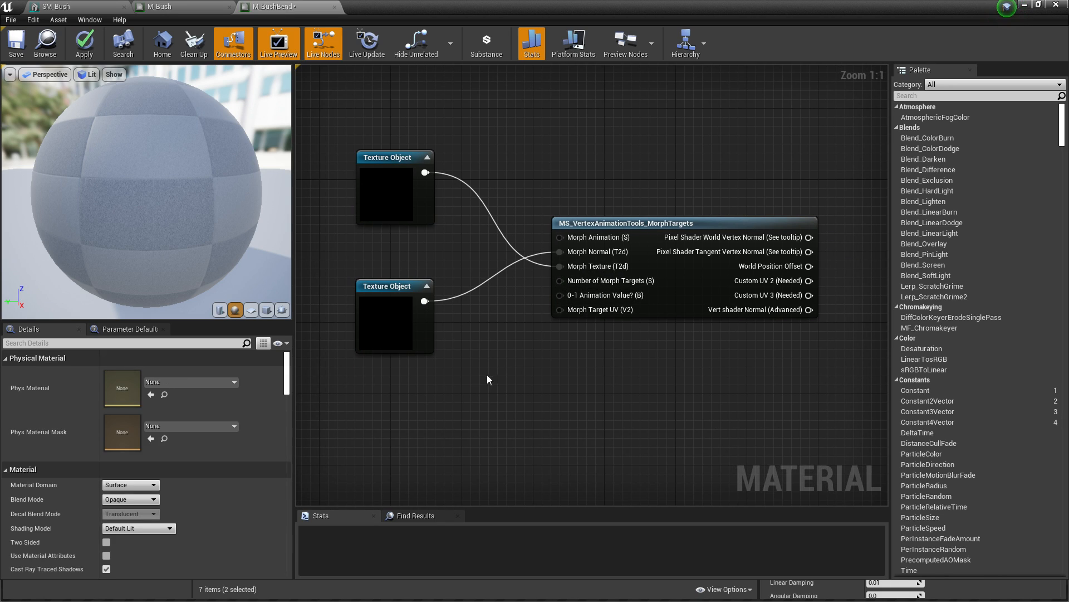
pyautogui.press('1')
pyautogui.click(511, 368)
pyautogui.moveTo(532, 387); pyautogui.dragTo(560, 281)
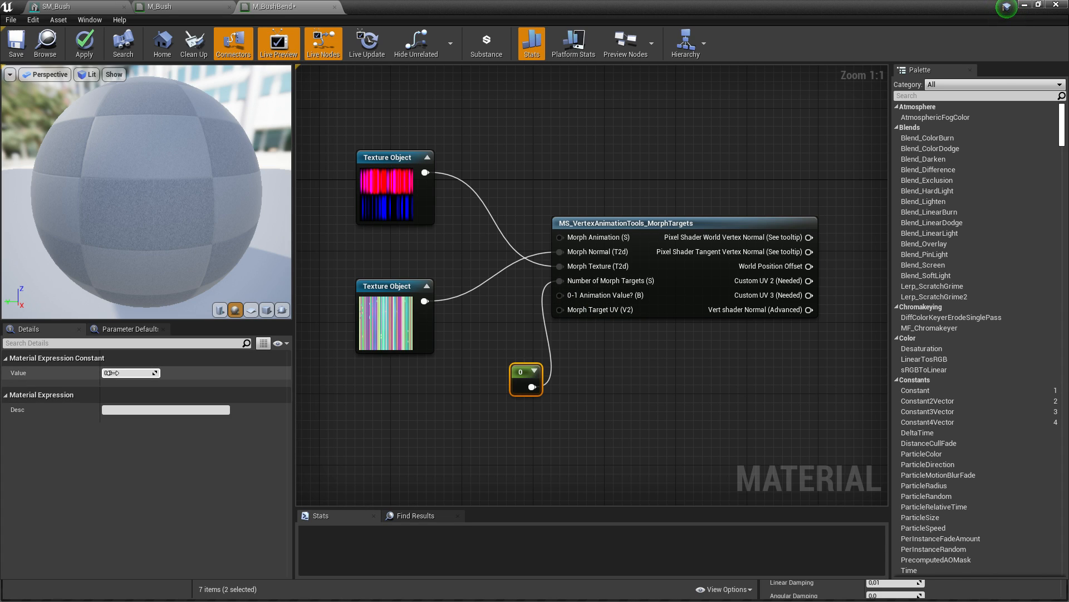
pyautogui.write('40')
pyautogui.press('Return')
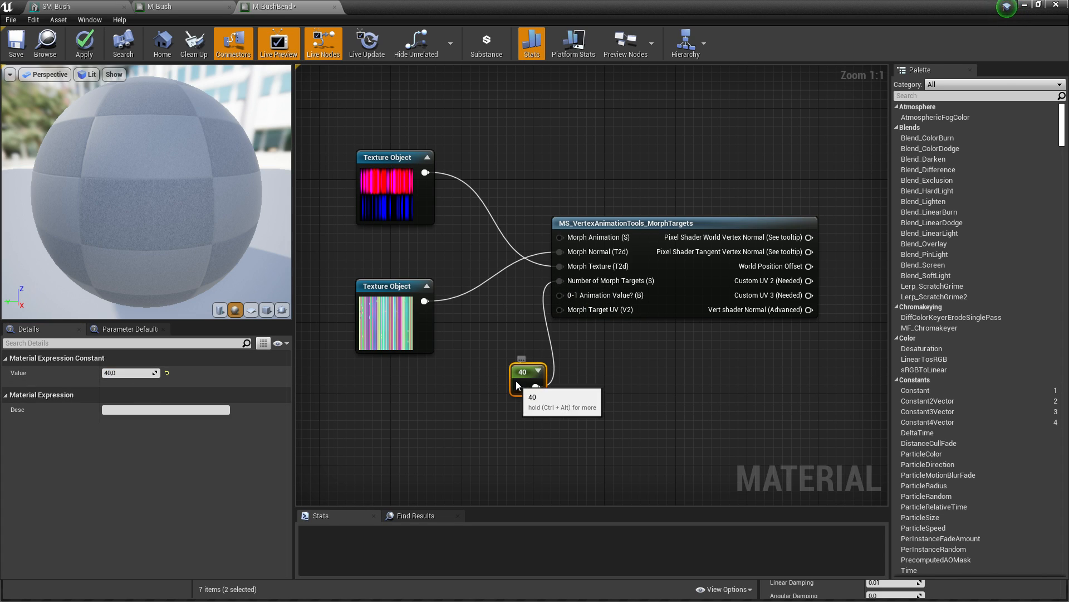
# Rearrange the input nodes so the BushBend_UV1 texture object sits below the normals one, with the constant beside it.
pyautogui.moveTo(511, 385); pyautogui.dragTo(473, 370)
pyautogui.moveTo(379, 207); pyautogui.dragTo(378, 398)
pyautogui.moveTo(321, 226); pyautogui.dragTo(398, 374)
pyautogui.click(403, 361)
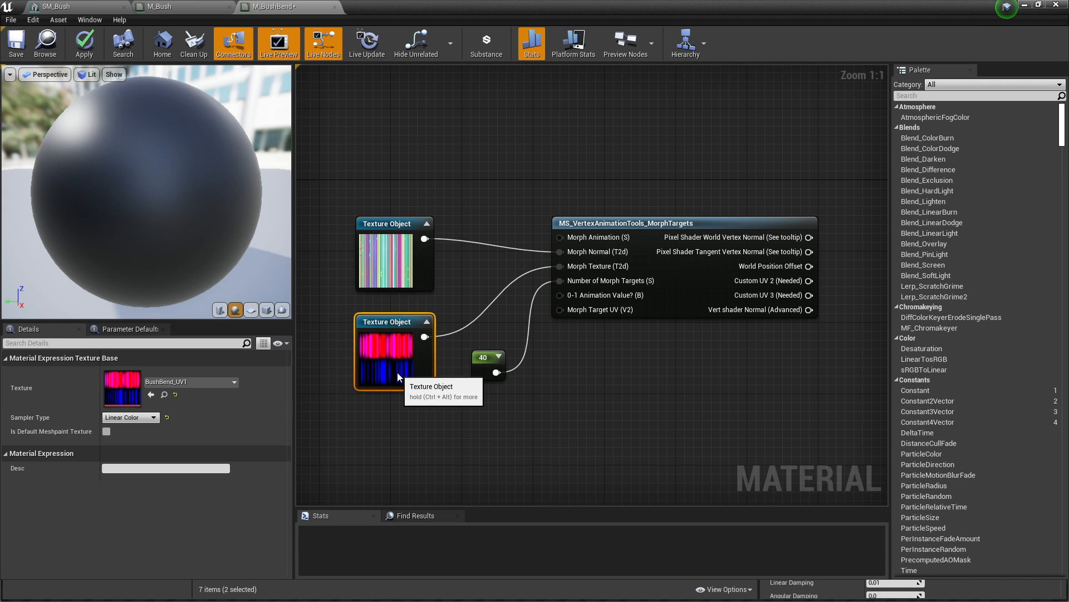
pyautogui.click(655, 404)
# Set the number of customized UVs of the M_BushBend material to 4.
pyautogui.moveTo(655, 400); pyautogui.dragTo(522, 372, button='right')
pyautogui.moveTo(629, 367); pyautogui.dragTo(466, 344, button='right')
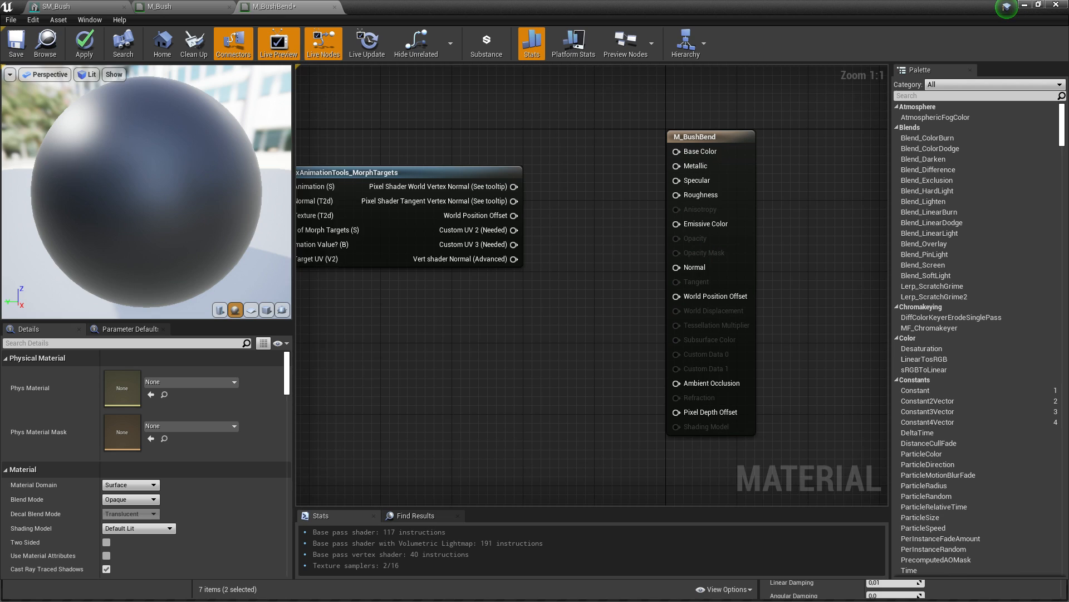
pyautogui.moveTo(533, 381); pyautogui.dragTo(595, 381, button='right')
pyautogui.moveTo(518, 211); pyautogui.dragTo(516, 243, button='right')
pyautogui.moveTo(574, 262)
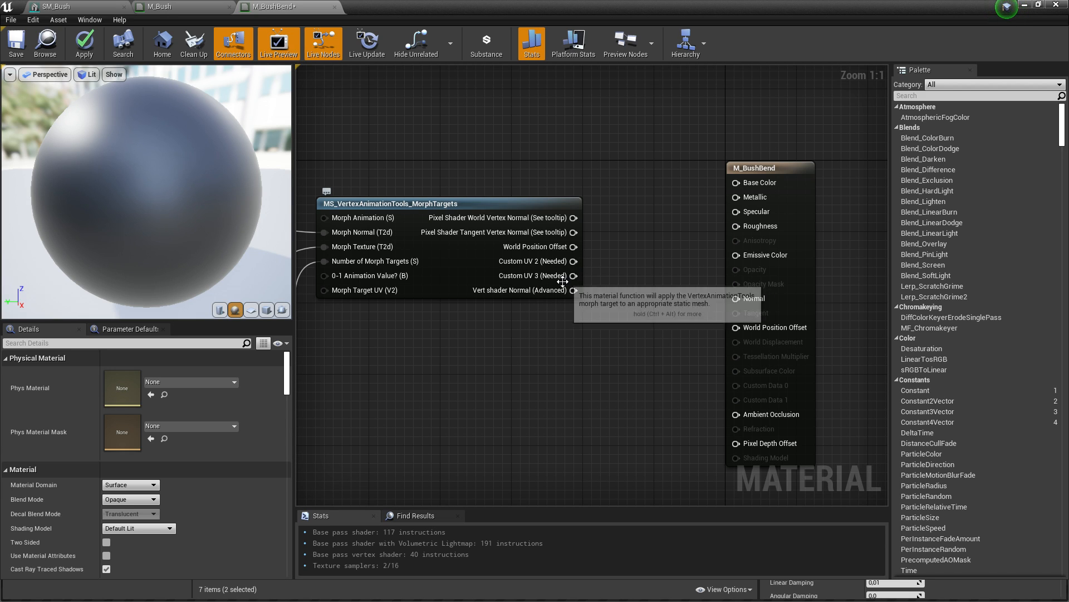
pyautogui.moveTo(638, 281); pyautogui.dragTo(600, 330, button='right')
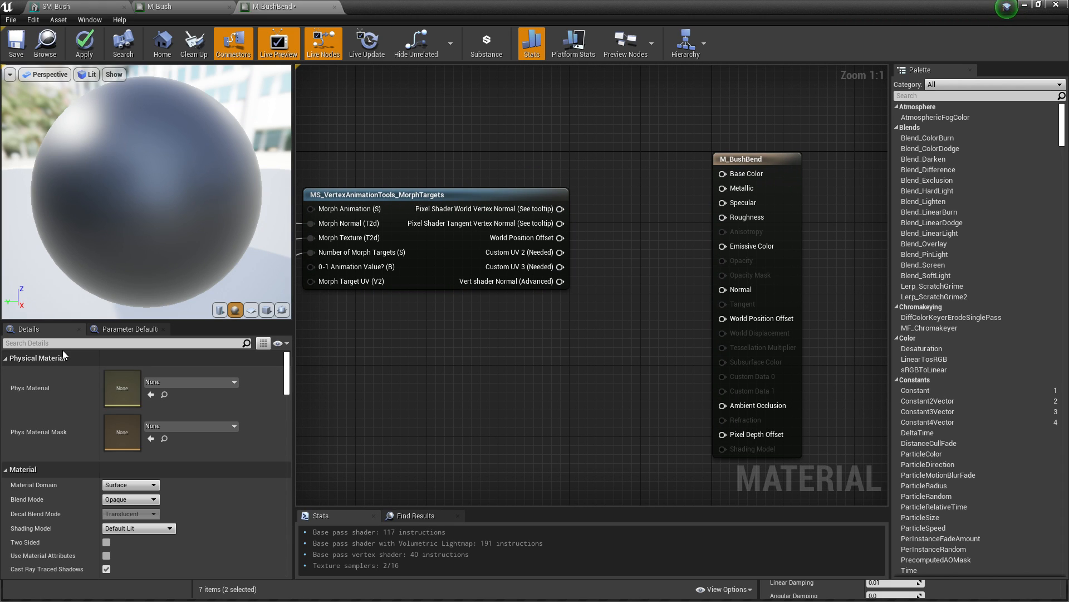
pyautogui.write('uv')
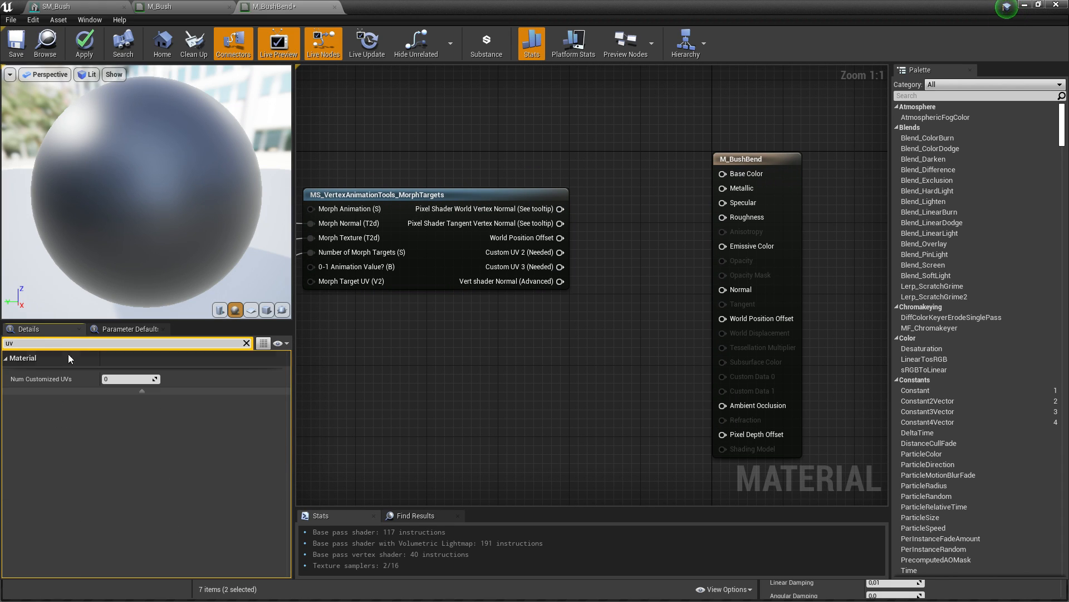
pyautogui.click(119, 379)
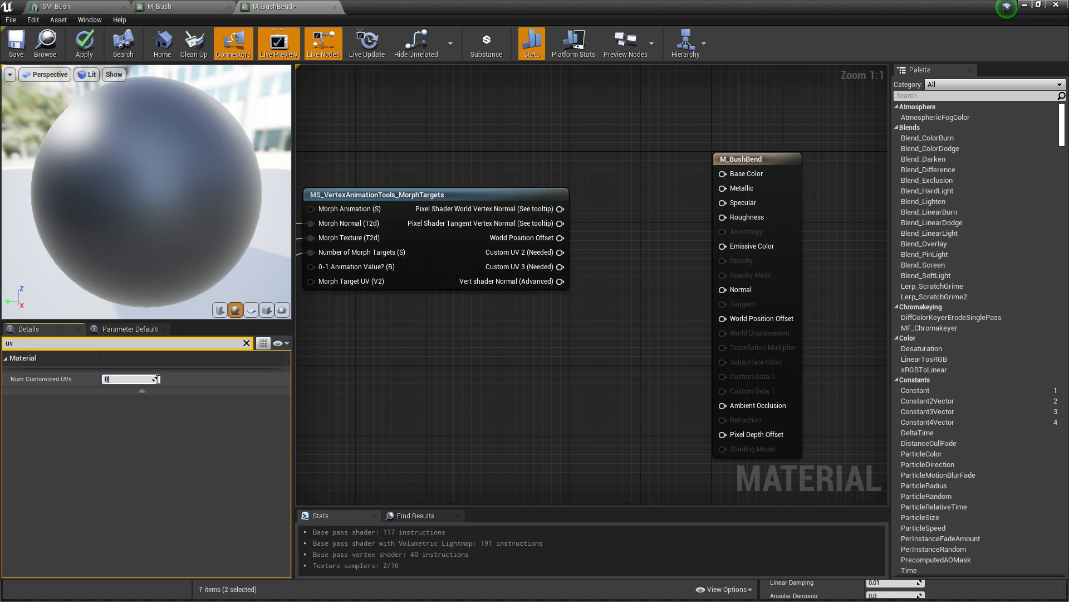
pyautogui.press('Return')
pyautogui.moveTo(673, 376); pyautogui.dragTo(611, 240, button='right')
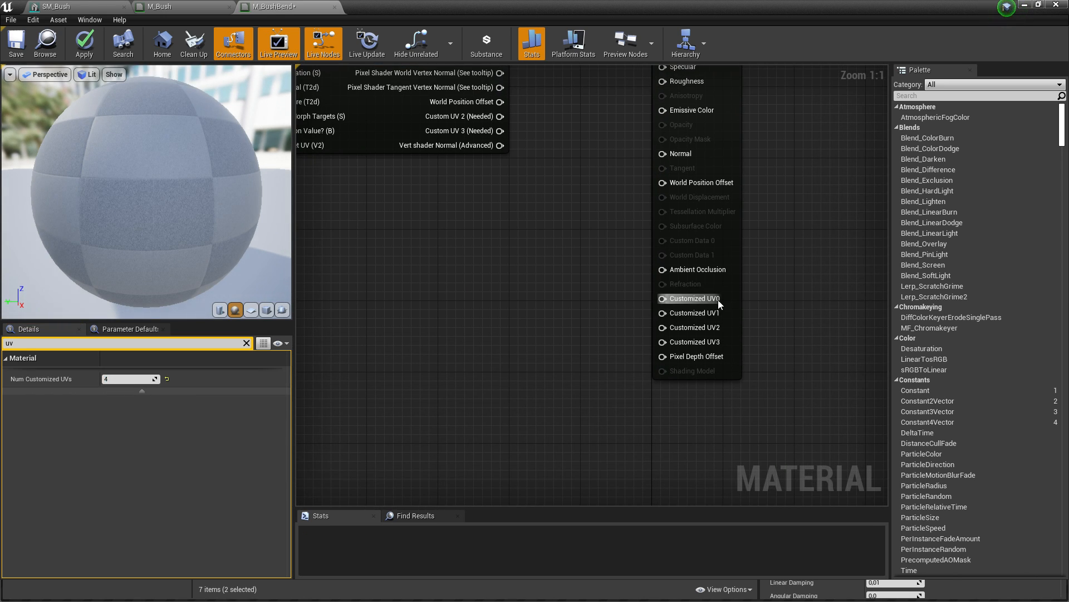
pyautogui.moveTo(541, 285); pyautogui.dragTo(530, 319, button='right')
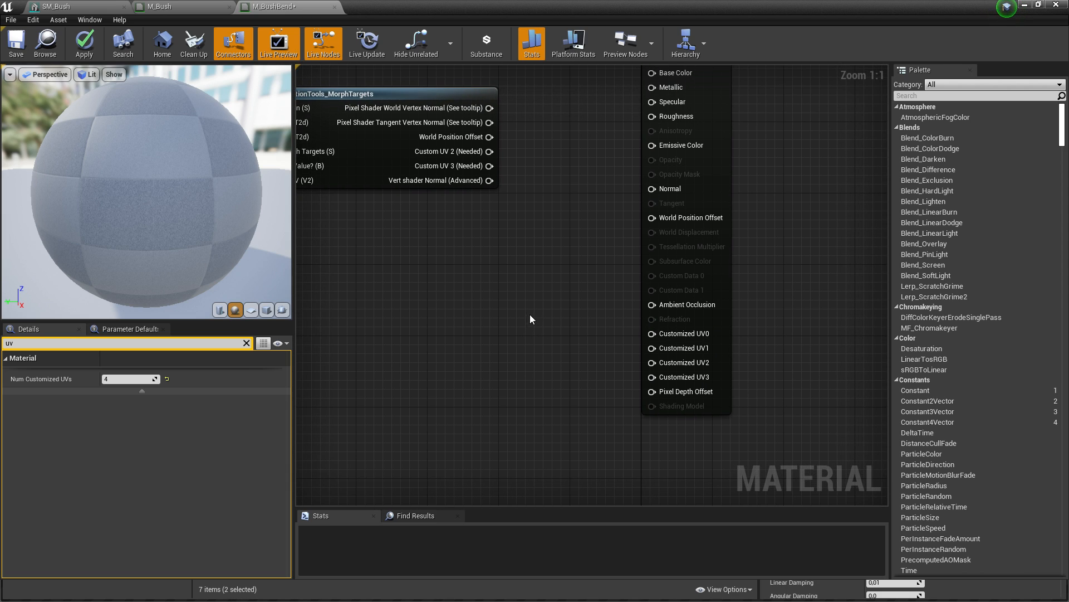
# Connect the morph target node's Custom UV 2 and Custom UV 3 outputs to Customized UV2 and Customized UV3.
pyautogui.moveTo(655, 360); pyautogui.dragTo(652, 363)
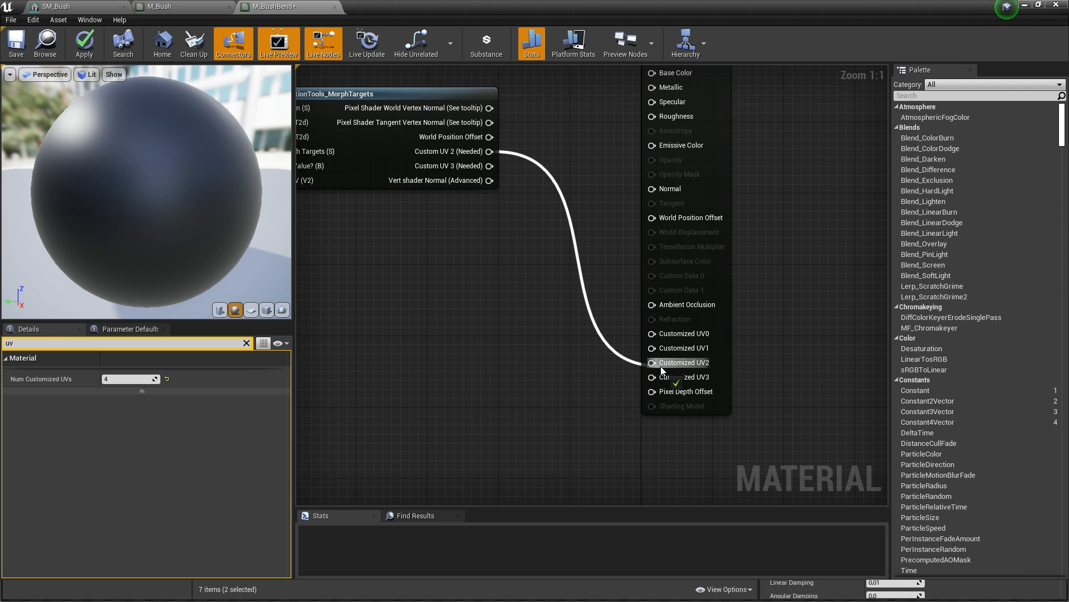
pyautogui.moveTo(489, 166); pyautogui.dragTo(652, 376)
pyautogui.moveTo(481, 304); pyautogui.dragTo(559, 359, button='right')
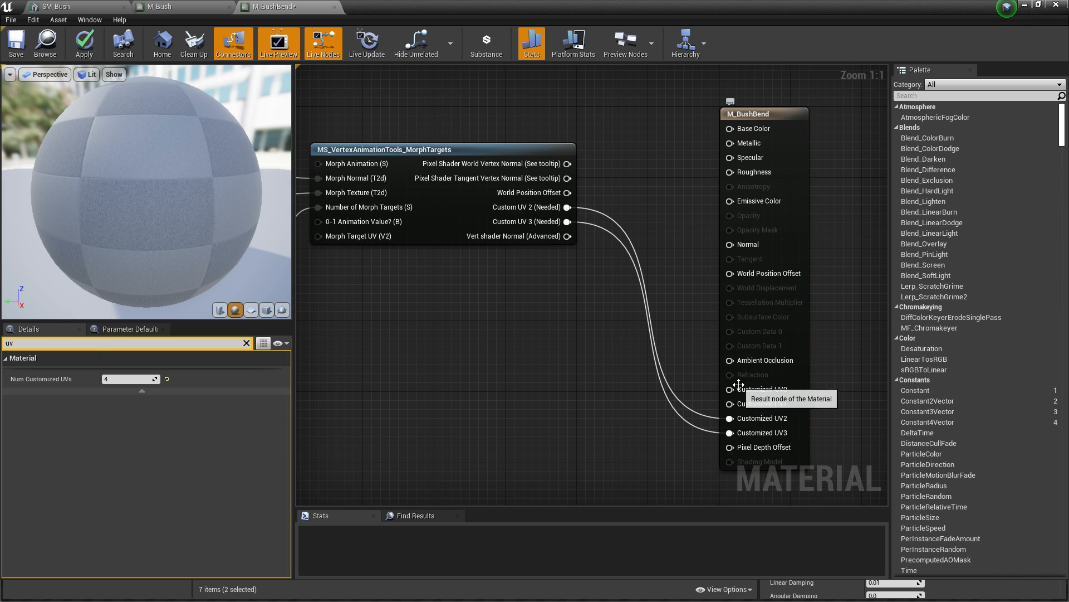
pyautogui.moveTo(759, 383); pyautogui.dragTo(683, 376, button='right')
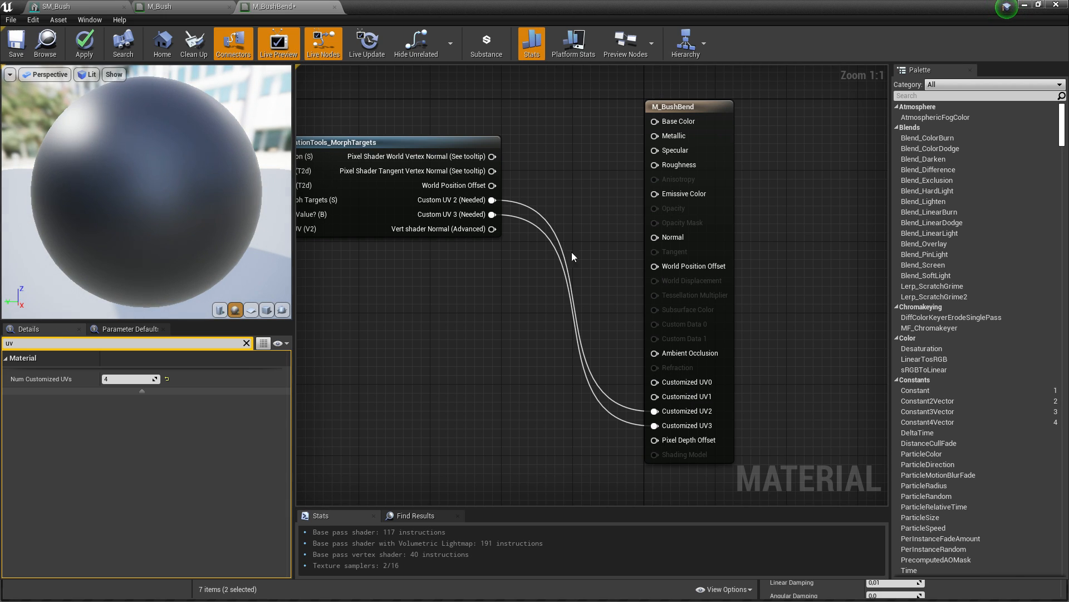
pyautogui.moveTo(561, 250); pyautogui.dragTo(598, 296, button='right')
pyautogui.moveTo(643, 362); pyautogui.dragTo(601, 324, button='right')
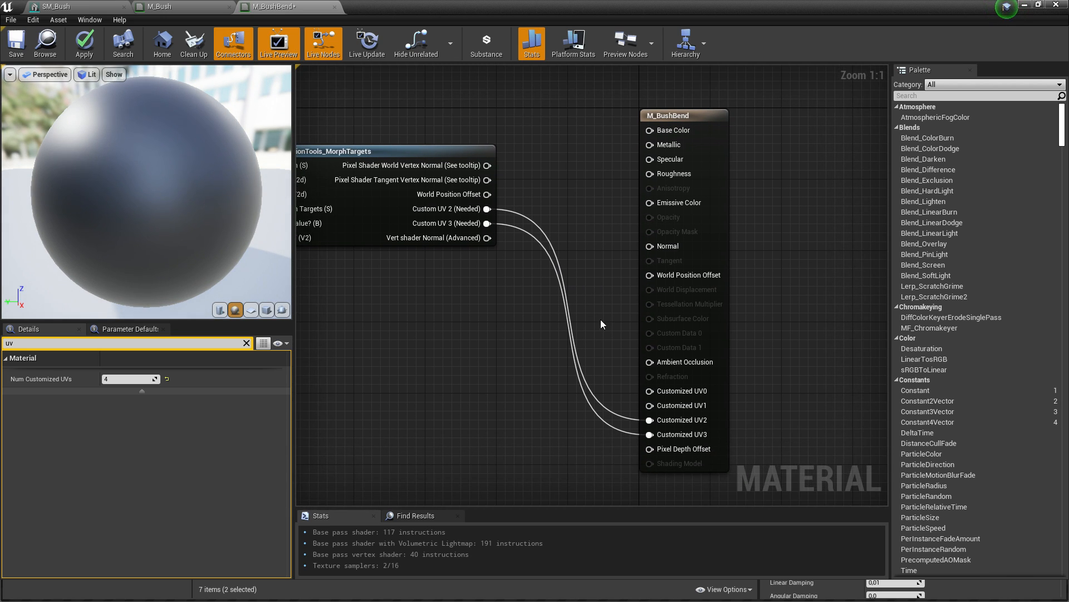
# Connect the morph target node's World Position Offset output to World Position Offset and its Pixel Shader World Vertex Normal to Normal.
pyautogui.click(473, 202)
pyautogui.moveTo(577, 192); pyautogui.dragTo(661, 248, button='right')
pyautogui.click(661, 248)
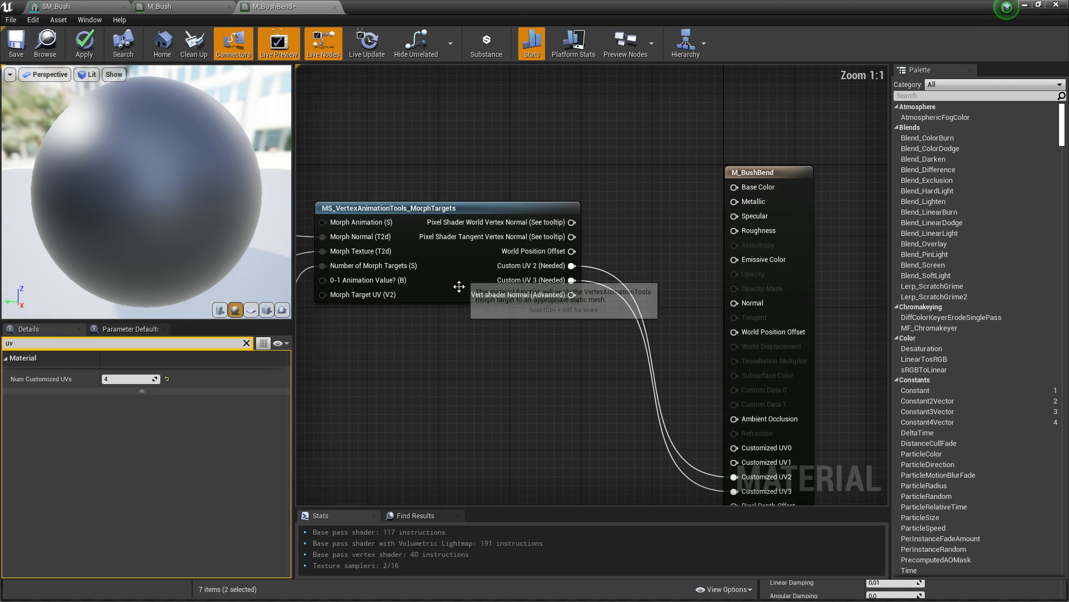
pyautogui.moveTo(572, 252); pyautogui.dragTo(747, 332)
pyautogui.moveTo(572, 222); pyautogui.dragTo(735, 302)
pyautogui.moveTo(528, 357); pyautogui.dragTo(603, 353, button='right')
pyautogui.scroll(-2, 604, 353)
# Move the morph target node and its input nodes together nearer the M_BushBend result node, and apply the material.
pyautogui.moveTo(680, 383); pyautogui.dragTo(398, 254)
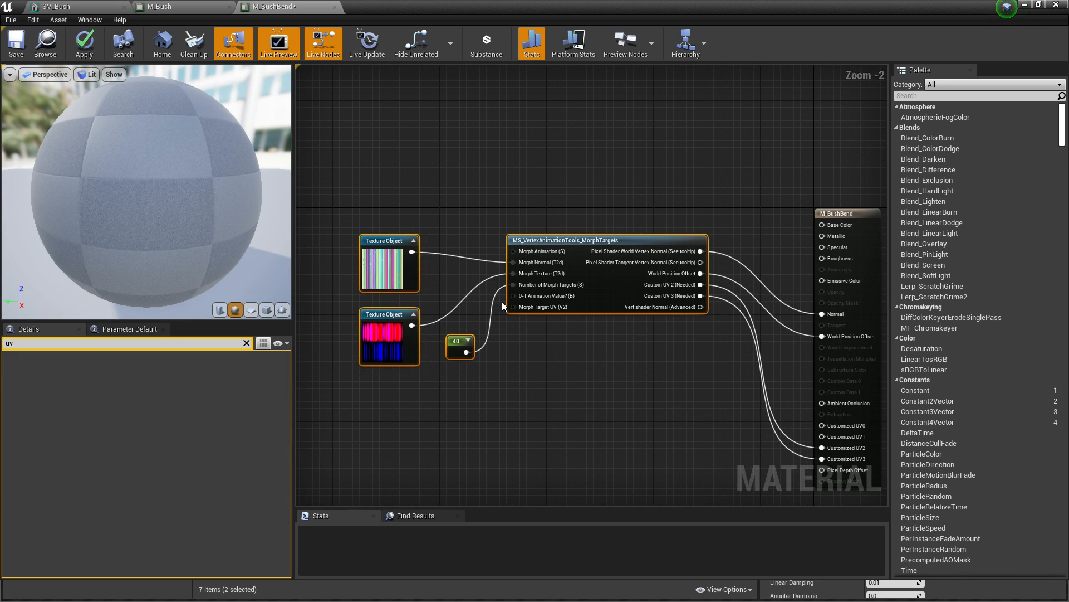
pyautogui.moveTo(614, 289); pyautogui.dragTo(634, 316)
pyautogui.click(616, 208)
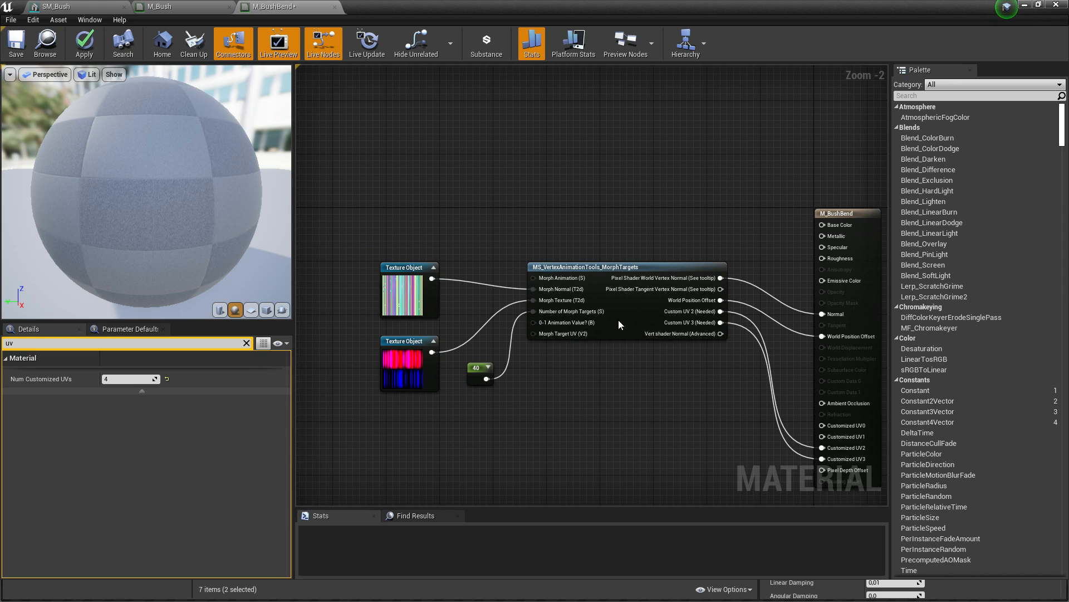
pyautogui.click(85, 51)
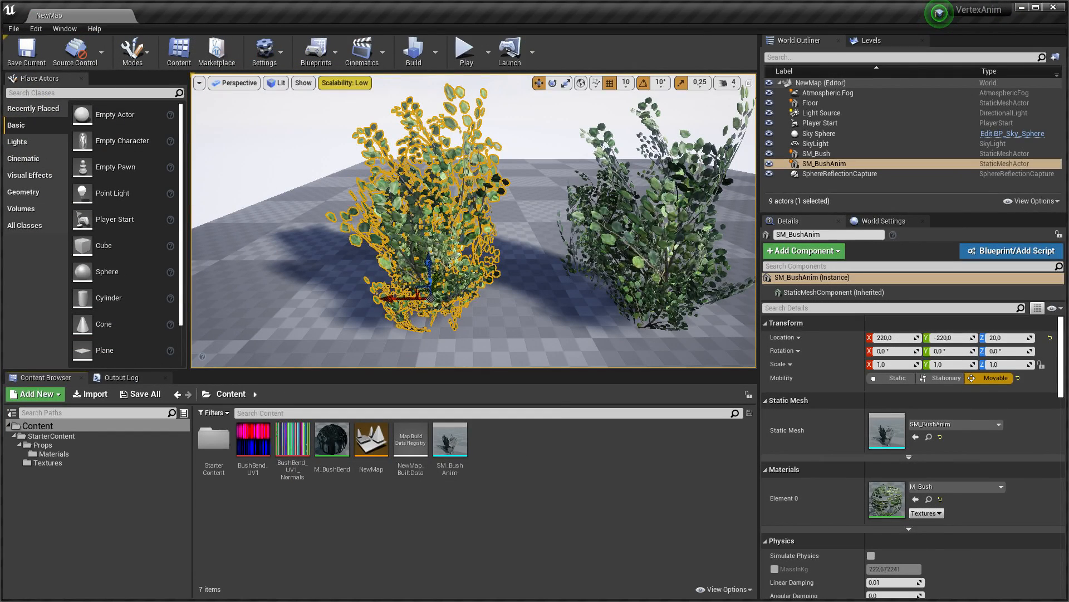
# Assign the M_BushBend material to the SM_BushAnim bush in the level.
pyautogui.click(347, 334)
pyautogui.moveTo(323, 444); pyautogui.dragTo(429, 216)
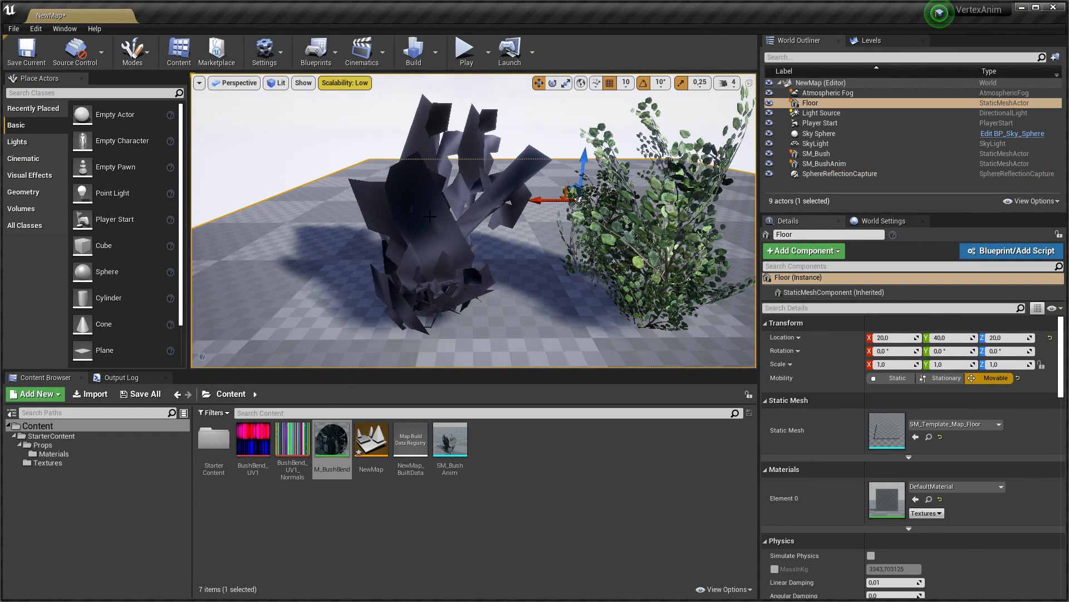
pyautogui.keyDown('alt'); pyautogui.moveTo(318, 191); pyautogui.dragTo(386, 189); pyautogui.keyUp('alt')
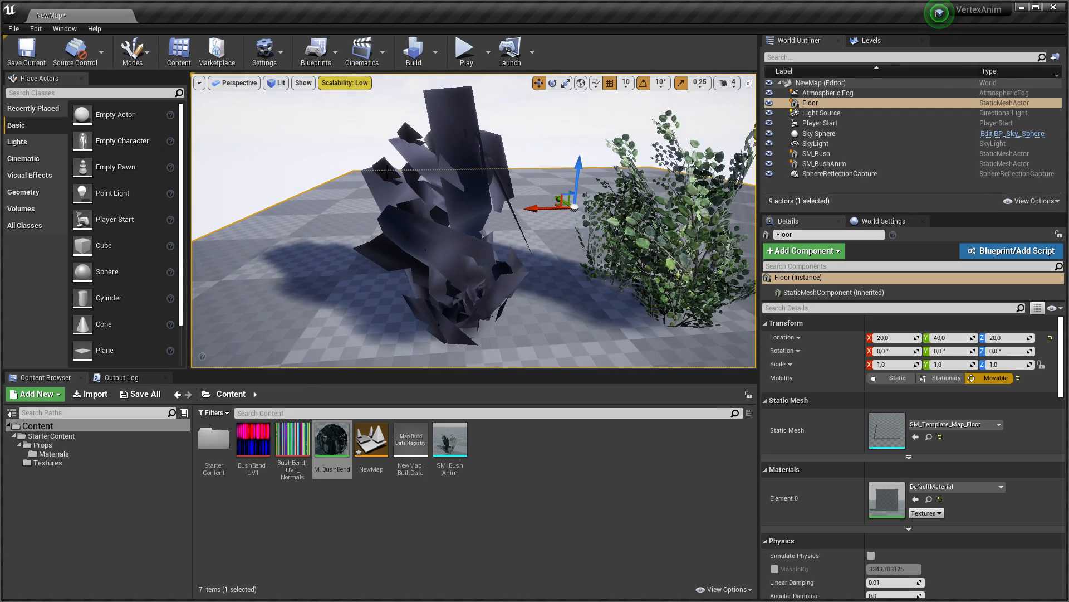
pyautogui.click(315, 161)
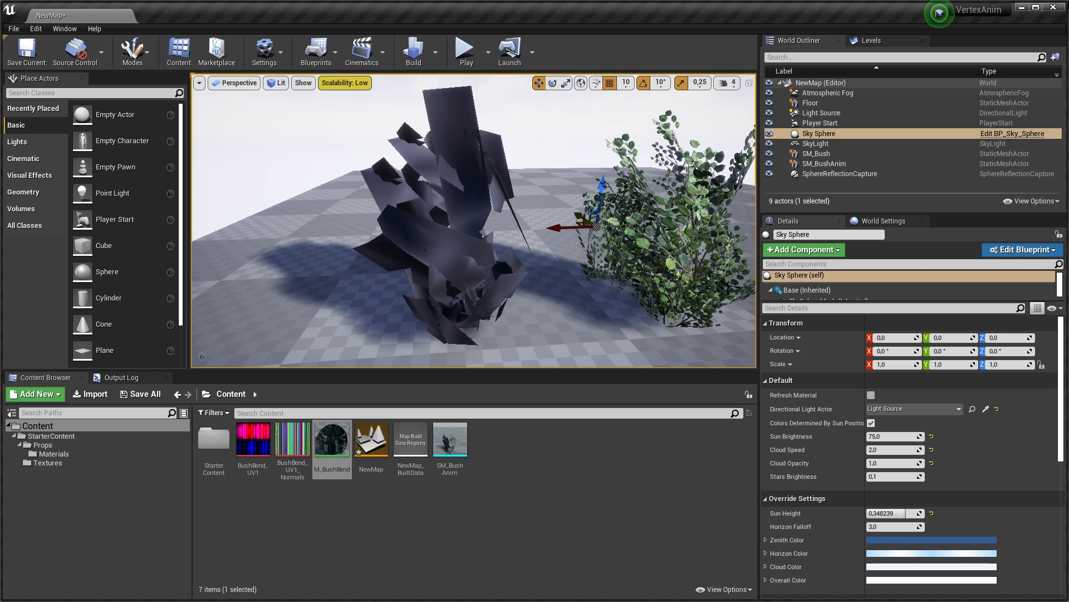
# Copy the two texture samples from the M_Bush material and paste them into the M_BushBend graph.
pyautogui.click(716, 234)
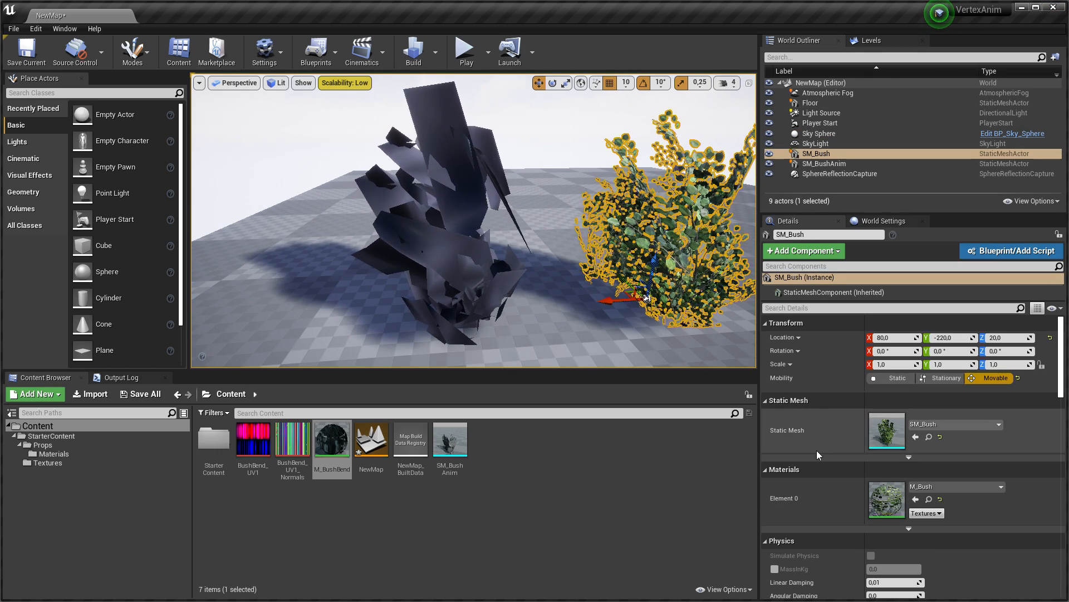
pyautogui.doubleClick(887, 500)
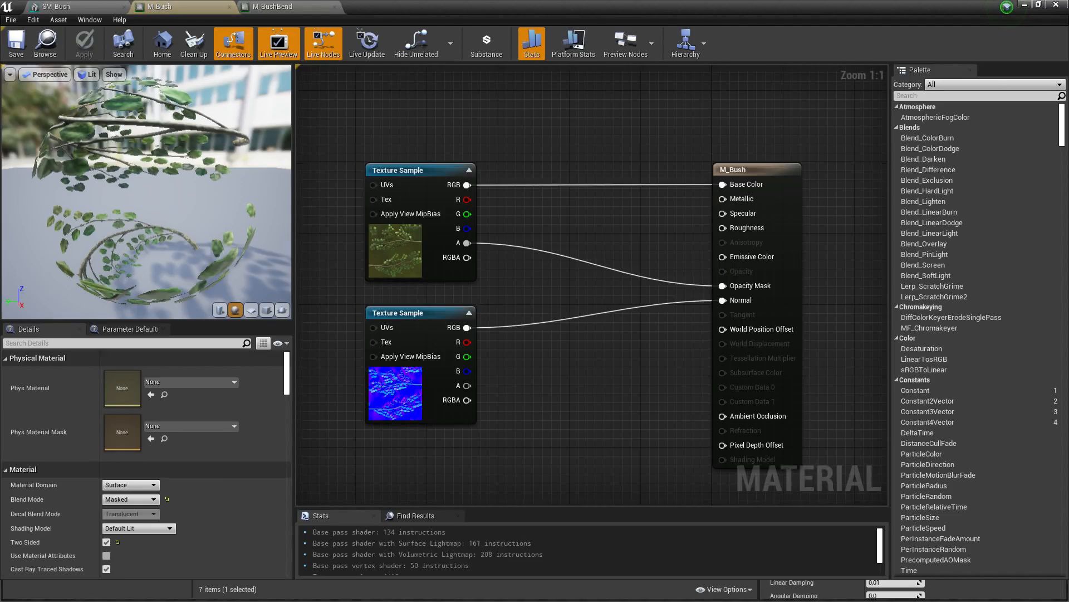
pyautogui.moveTo(359, 181); pyautogui.dragTo(357, 180)
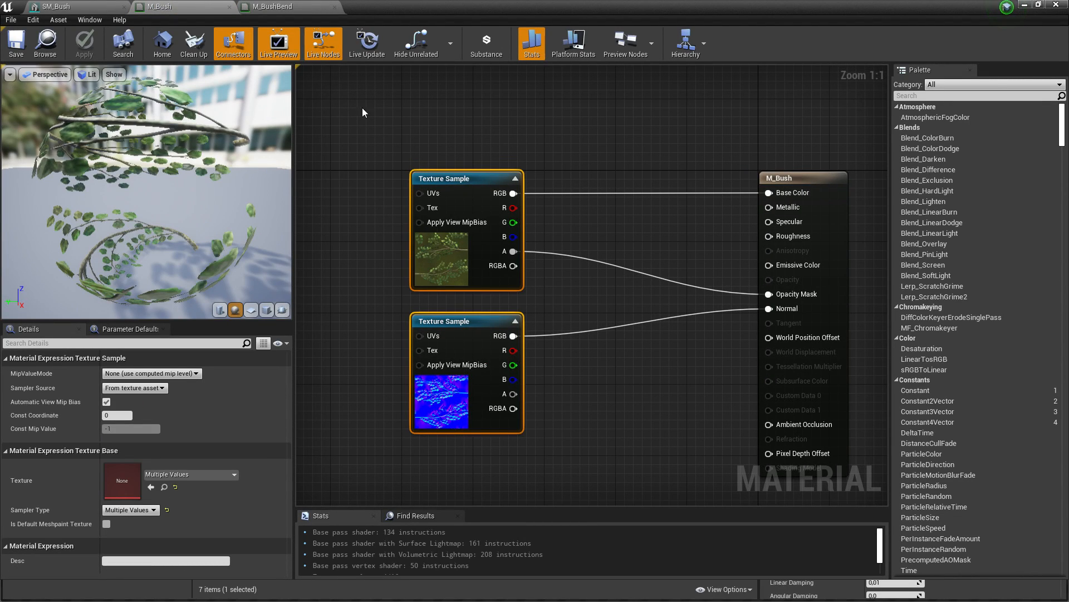
pyautogui.click(60, 5)
pyautogui.click(275, 6)
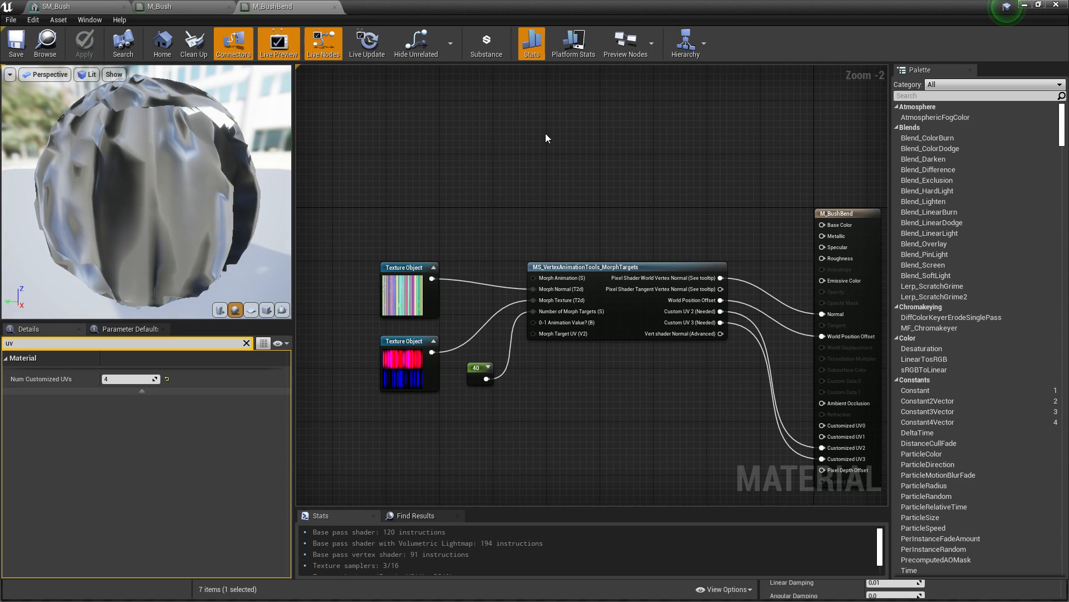
pyautogui.hotkey('ctrl', 'v')
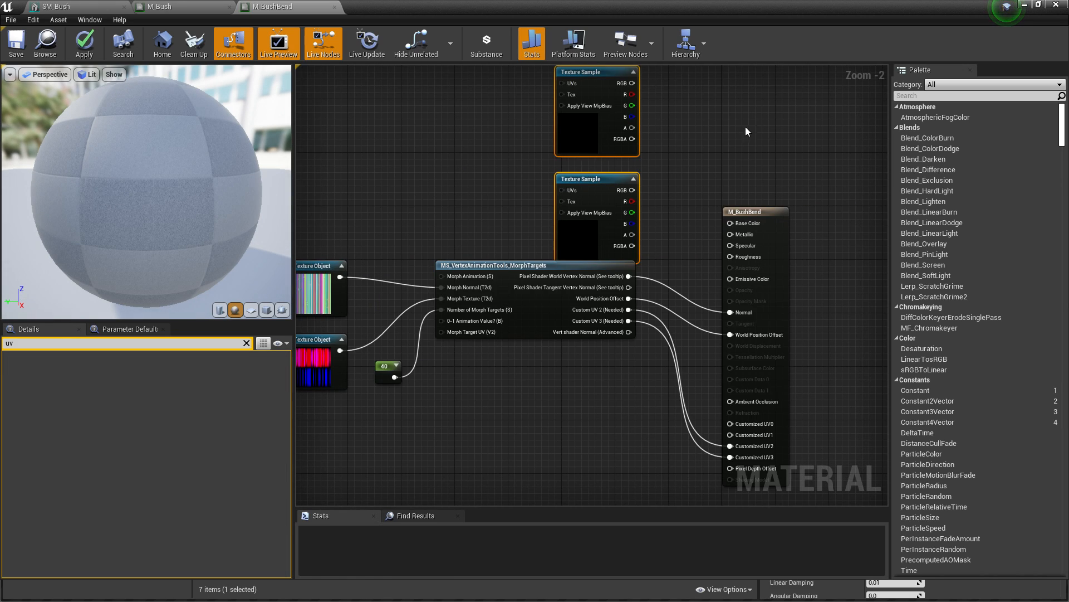
# Connect the leaf colour texture sample's RGB output to Base Color and its alpha output to Opacity Mask.
pyautogui.moveTo(750, 126); pyautogui.dragTo(715, 152, button='right')
pyautogui.click(613, 114)
pyautogui.moveTo(597, 109); pyautogui.dragTo(720, 252)
pyautogui.moveTo(594, 160); pyautogui.dragTo(697, 328)
# Place the normal map texture sample below the morph target node and connect its RGB output to Normal.
pyautogui.moveTo(571, 239); pyautogui.dragTo(536, 439)
pyautogui.moveTo(594, 397); pyautogui.dragTo(623, 242, button='right')
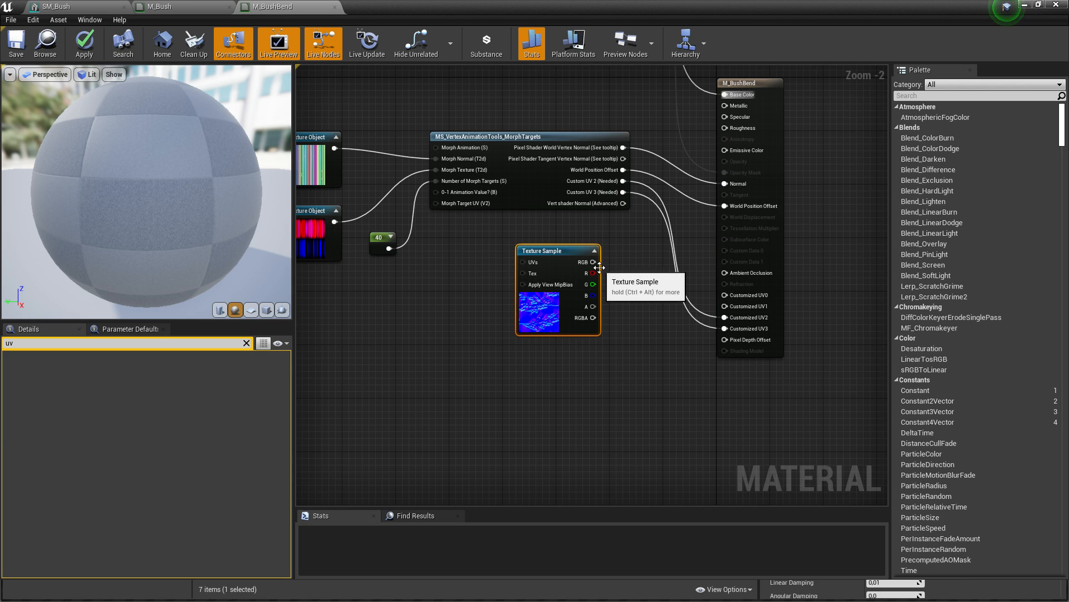
pyautogui.moveTo(593, 262); pyautogui.dragTo(724, 184)
pyautogui.moveTo(539, 310); pyautogui.dragTo(448, 317)
# Clear the material property filter, set the blend mode of M_BushBend to Masked, and tidy the texture sample positions.
pyautogui.click(619, 372)
pyautogui.click(31, 343)
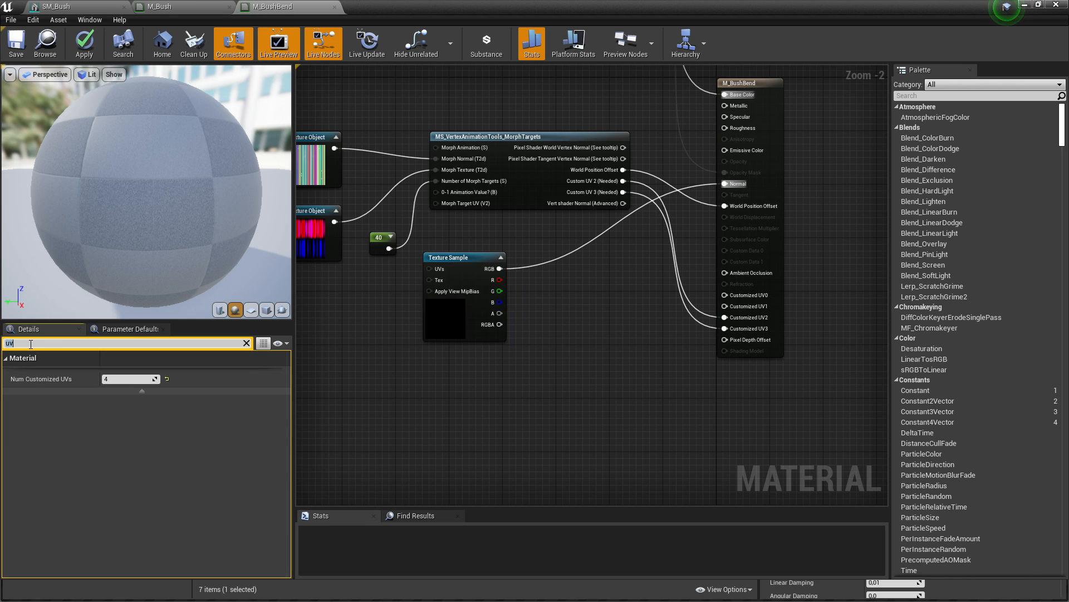
pyautogui.press('BackSpace')
pyautogui.moveTo(441, 381); pyautogui.dragTo(484, 410, button='right')
pyautogui.moveTo(506, 353); pyautogui.dragTo(532, 355)
pyautogui.click(415, 397)
pyautogui.moveTo(576, 399); pyautogui.dragTo(546, 424, button='right')
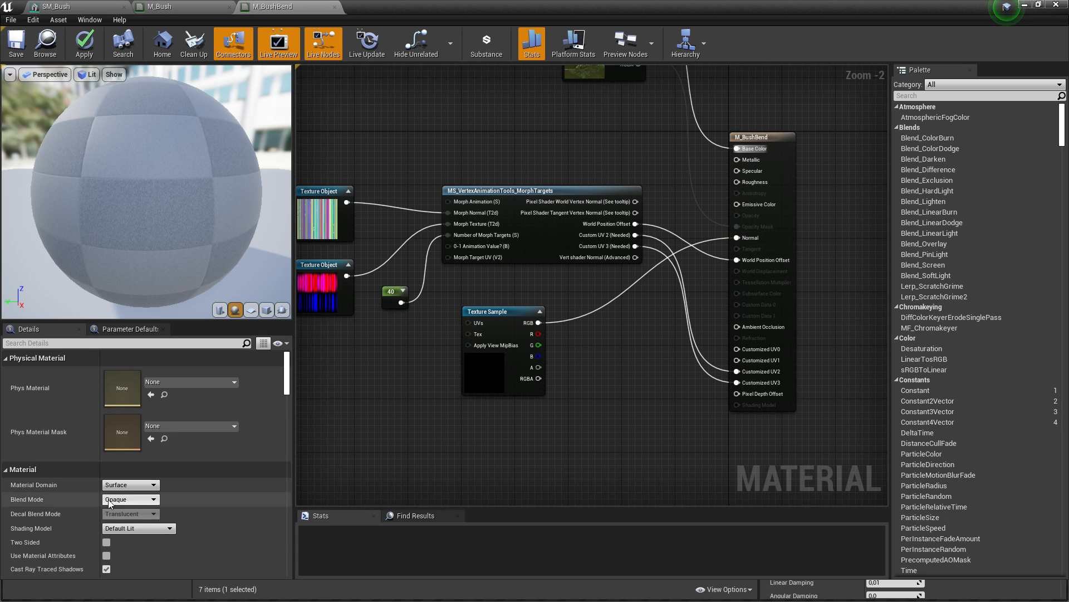
pyautogui.click(130, 499)
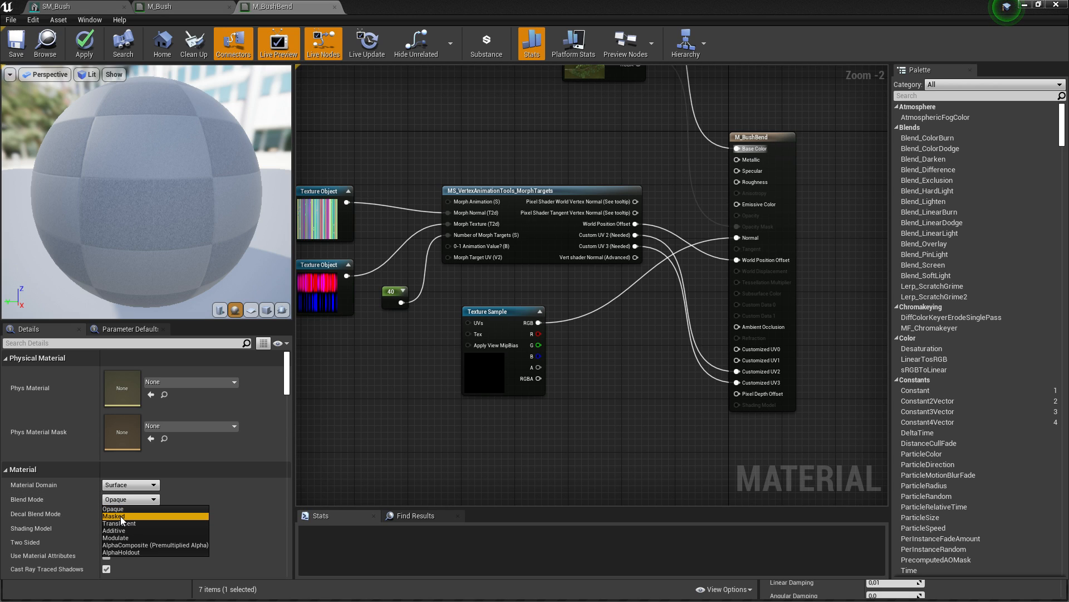
pyautogui.click(122, 517)
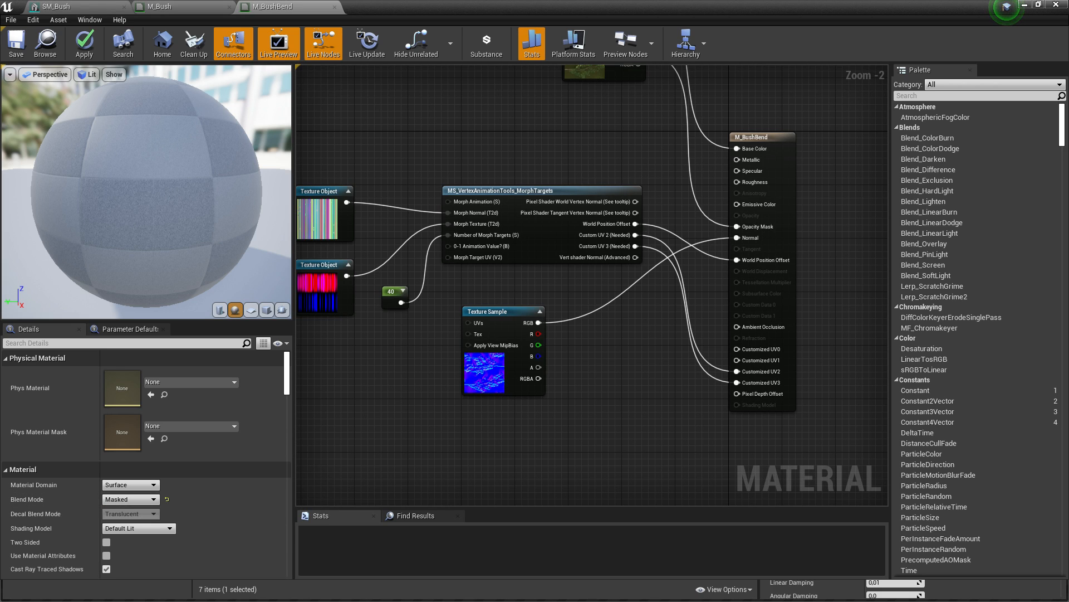
pyautogui.moveTo(609, 67); pyautogui.dragTo(599, 115, button='right')
pyautogui.moveTo(589, 114); pyautogui.dragTo(582, 200)
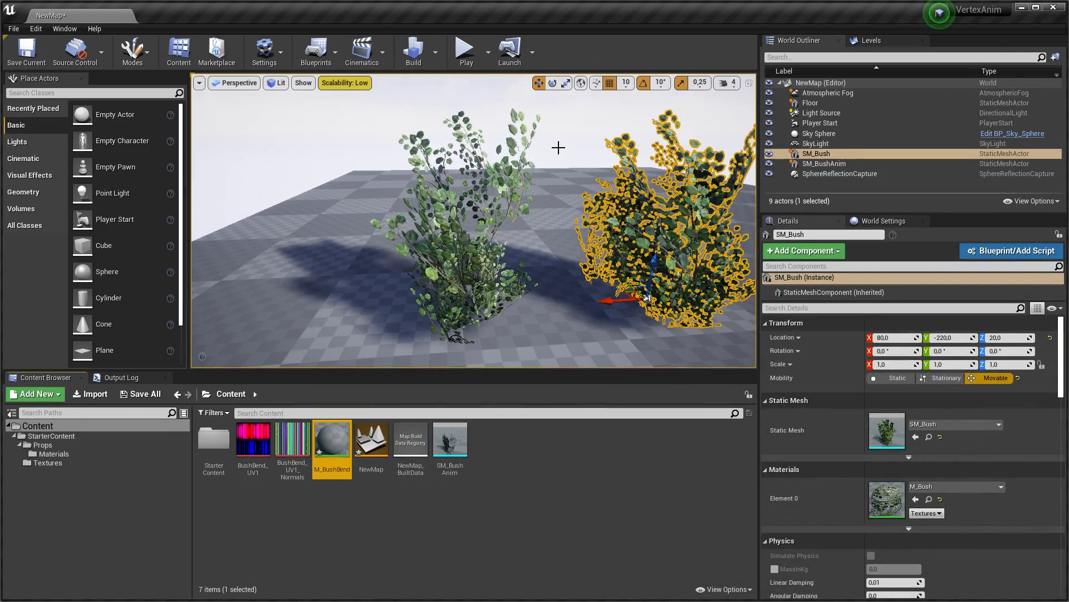
# Show the level viewport full screen and view the animated bush up close.
pyautogui.click(559, 147)
pyautogui.press('F11')
pyautogui.moveTo(558, 136)
pyautogui.mouseDown(button='right')
pyautogui.moveTo(523, 136)
pyautogui.moveTo(539, 136)
pyautogui.moveTo(520, 111)
pyautogui.moveTo(525, 124)
pyautogui.moveTo(543, 122)
pyautogui.mouseUp(button='right')
pyautogui.press('d')
pyautogui.moveTo(245, 189)
pyautogui.mouseDown(button='right')
pyautogui.moveTo(262, 187)
pyautogui.moveTo(240, 194)
pyautogui.moveTo(239, 184)
pyautogui.mouseUp(button='right')
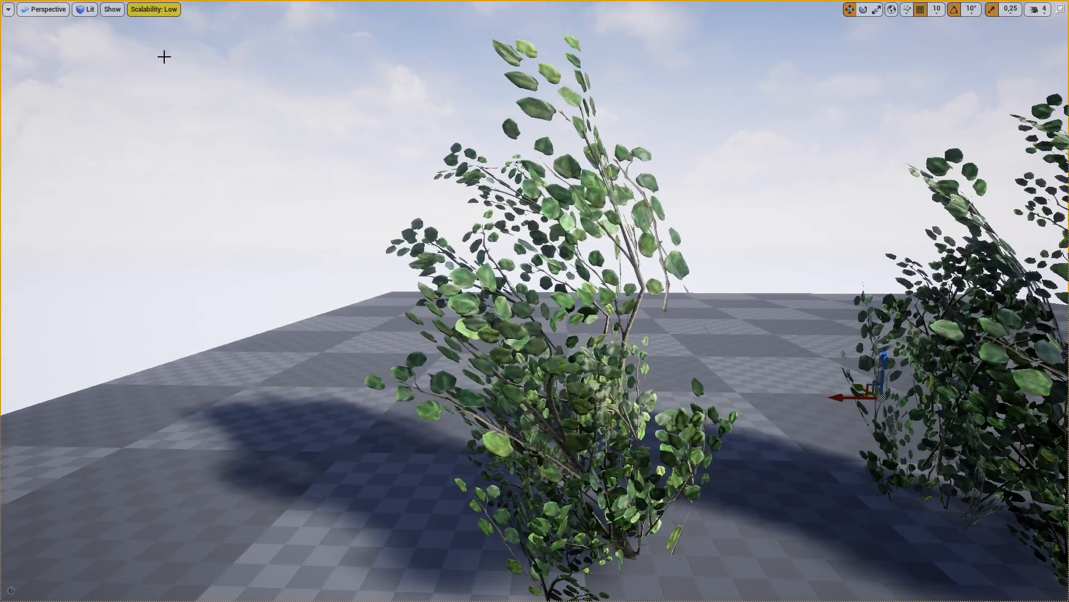
# Set the viewport scalability to High and view the animated bush from several distances.
pyautogui.click(141, 13)
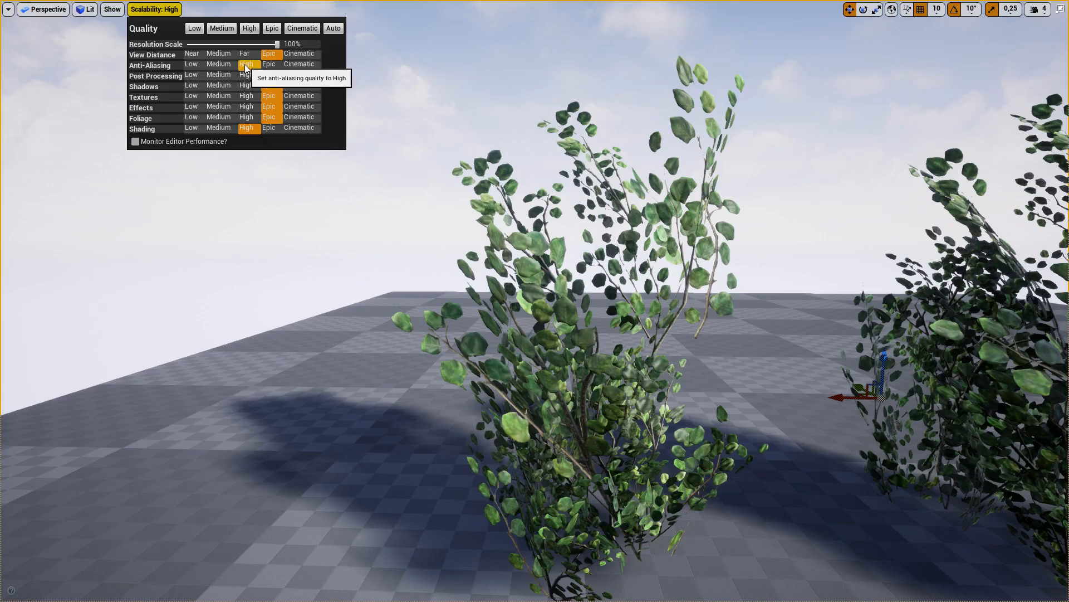
pyautogui.rightClick(497, 85)
pyautogui.press('d')
pyautogui.moveTo(497, 84); pyautogui.dragTo(486, 112, button='right')
pyautogui.press('w')
pyautogui.press('s')
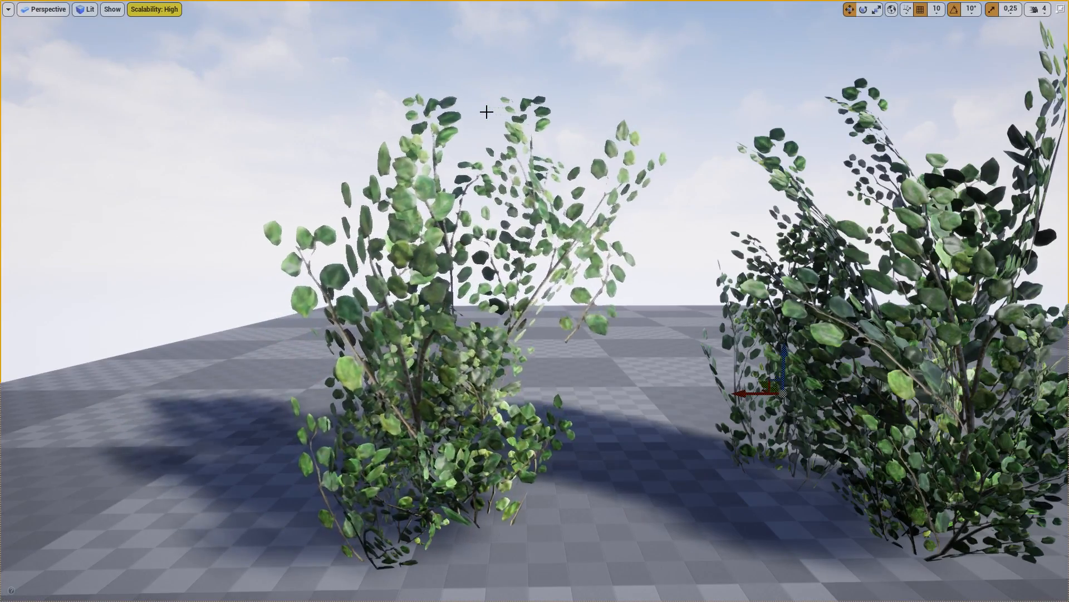
pyautogui.moveTo(486, 112); pyautogui.dragTo(479, 112, button='right')
pyautogui.press('d')
pyautogui.press('a')
pyautogui.moveTo(547, 212); pyautogui.dragTo(543, 212, button='right')
pyautogui.press('w')
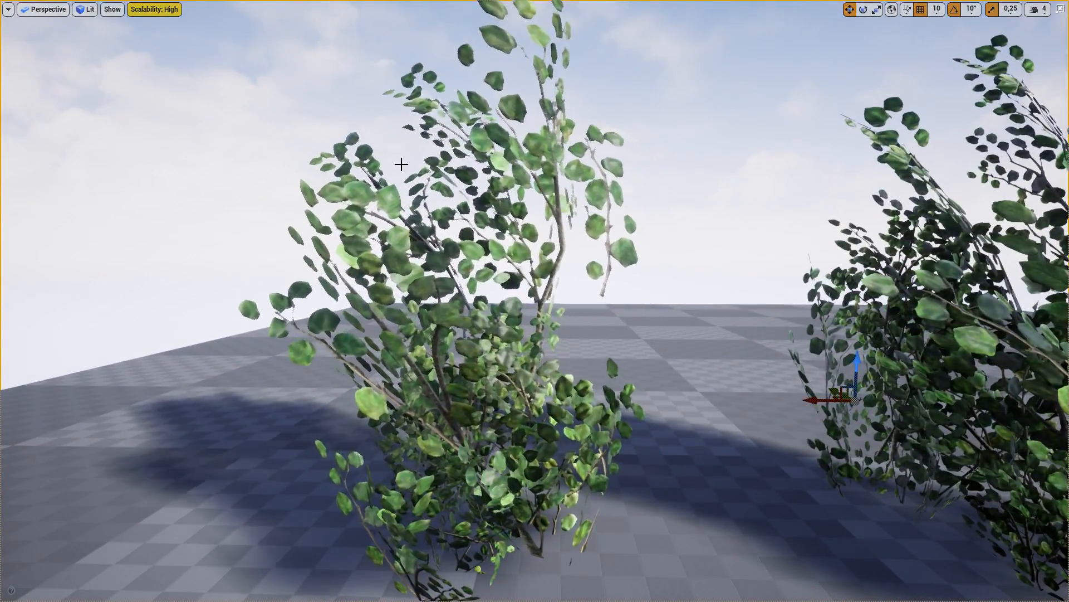
# Set the anti-aliasing quality to Low and look around the animated bush again.
pyautogui.click(152, 11)
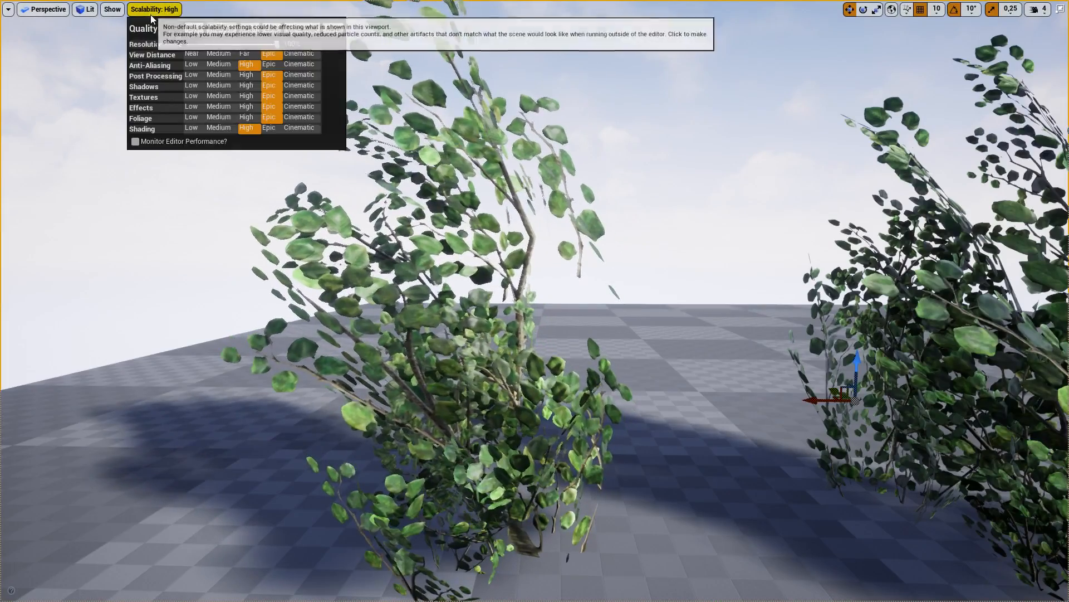
pyautogui.click(203, 66)
pyautogui.moveTo(547, 81); pyautogui.dragTo(546, 109, button='right')
pyautogui.press('s')
pyautogui.press('w')
pyautogui.press('d')
pyautogui.press('s')
pyautogui.press('a')
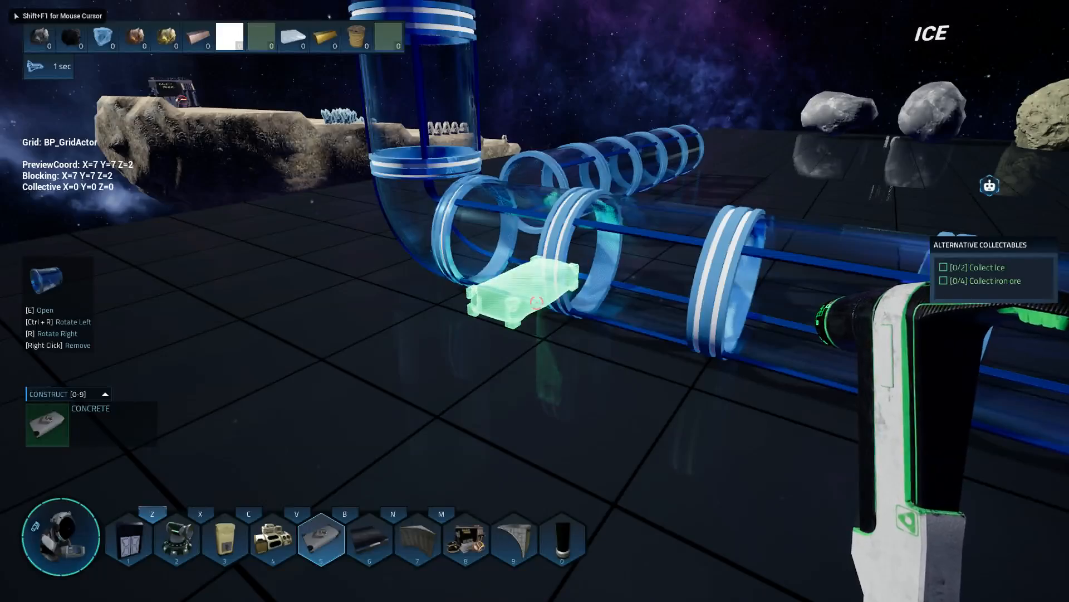
# Examine the concrete block travelling through the transparent pipes in the running space game example.
pyautogui.press('d')
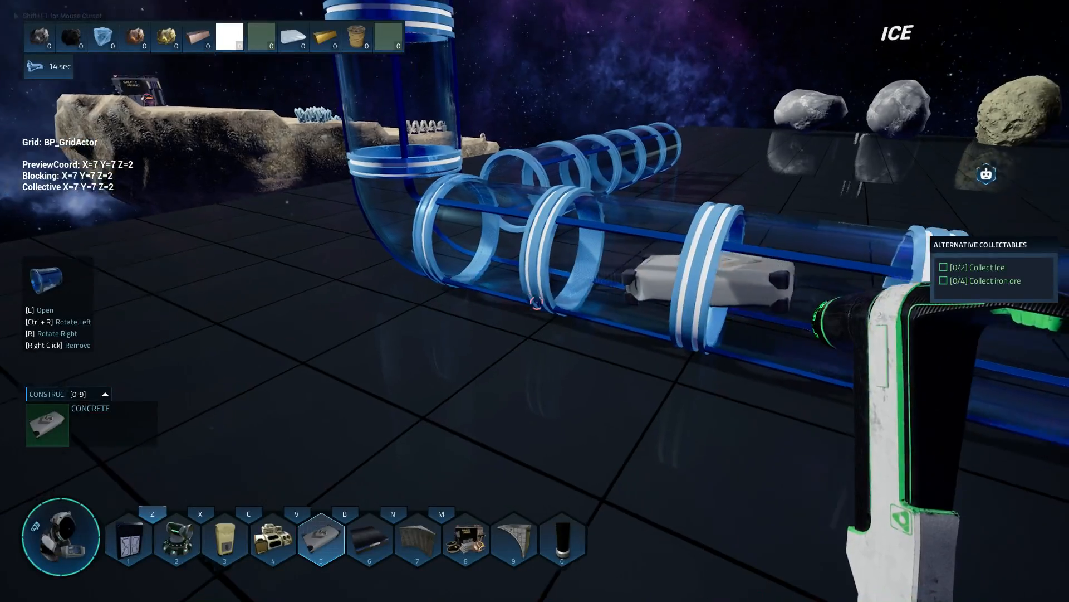
pyautogui.press('q')
pyautogui.press('q')
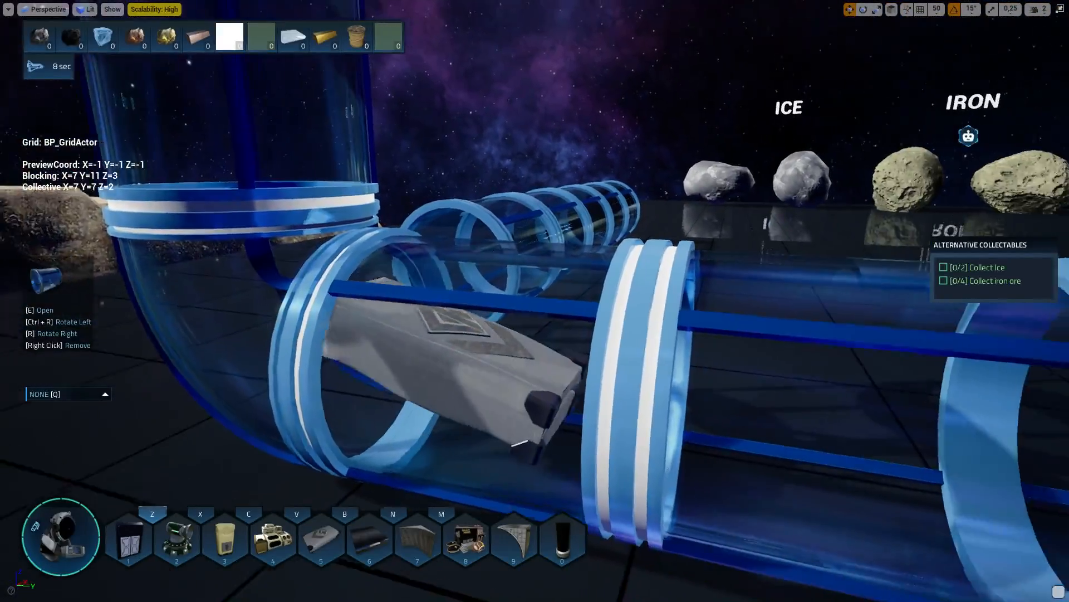
pyautogui.press('d')
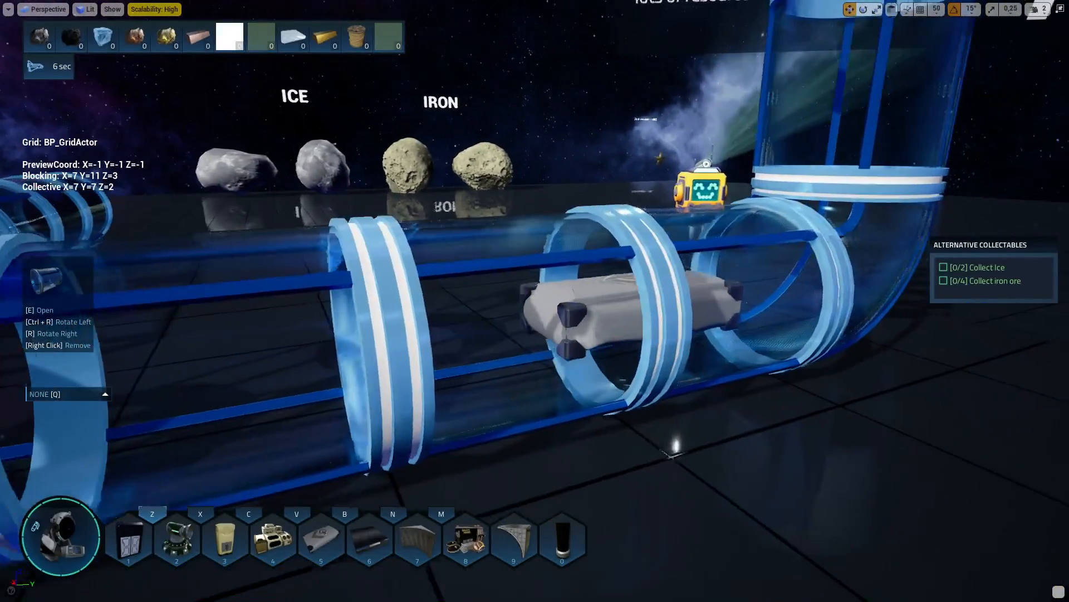
pyautogui.press('d')
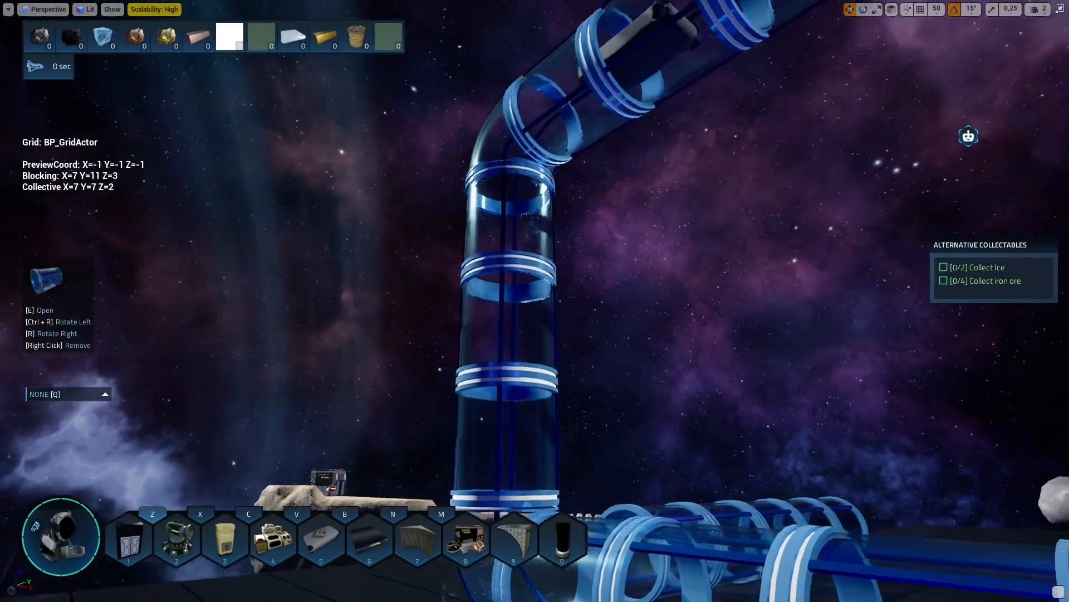
pyautogui.press('a')
pyautogui.press('w')
pyautogui.moveTo(730, 315); pyautogui.dragTo(719, 357, button='right')
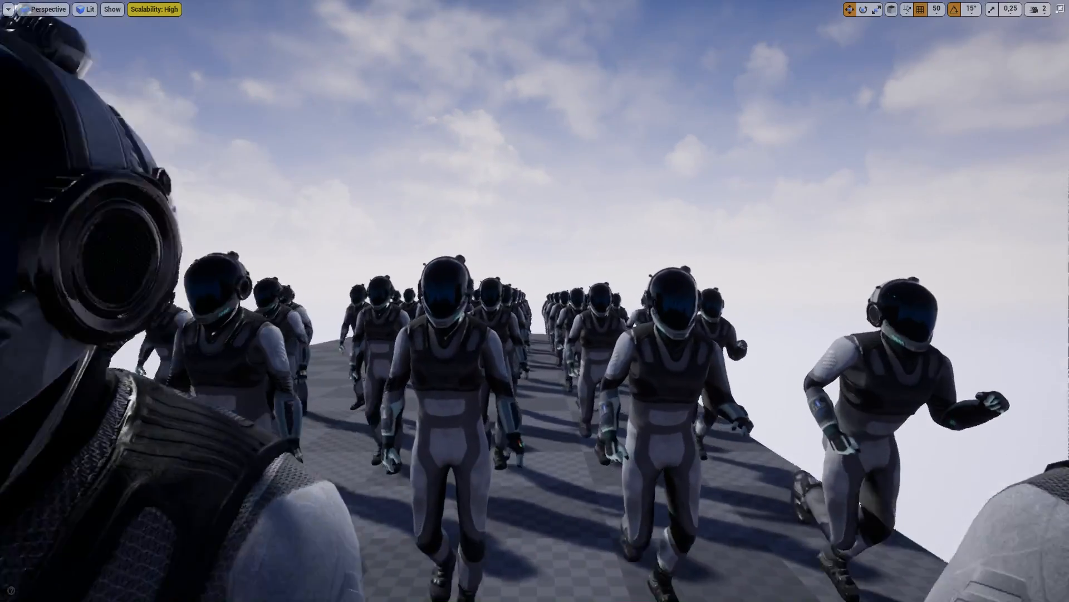
# View the crowd of walking and running astronauts from several angles in the example level.
pyautogui.moveTo(535, 301); pyautogui.dragTo(535, 375, button='right')
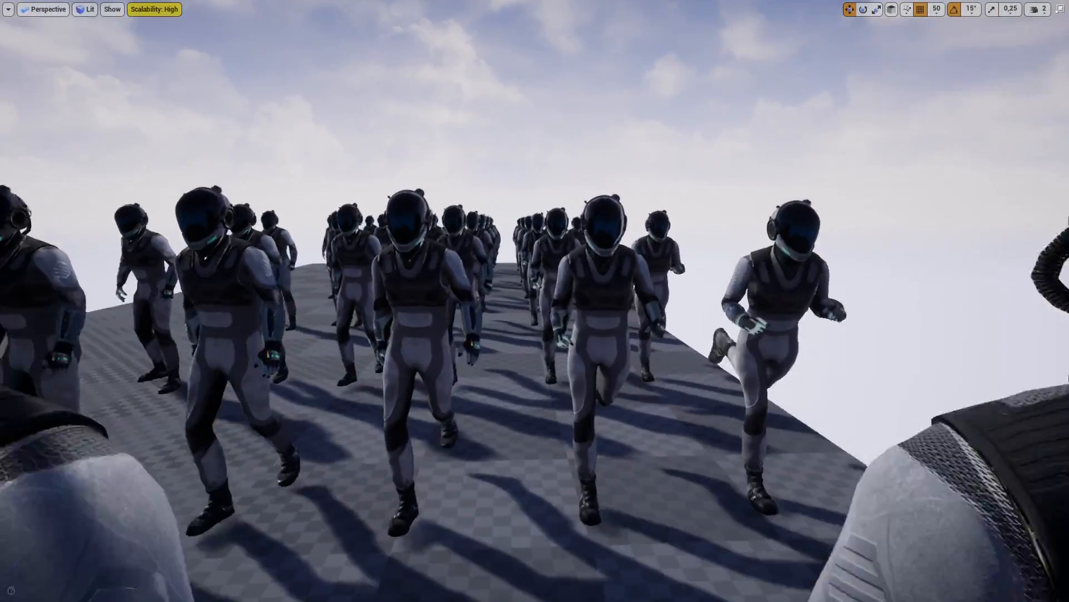
pyautogui.moveTo(535, 301); pyautogui.dragTo(484, 286, button='right')
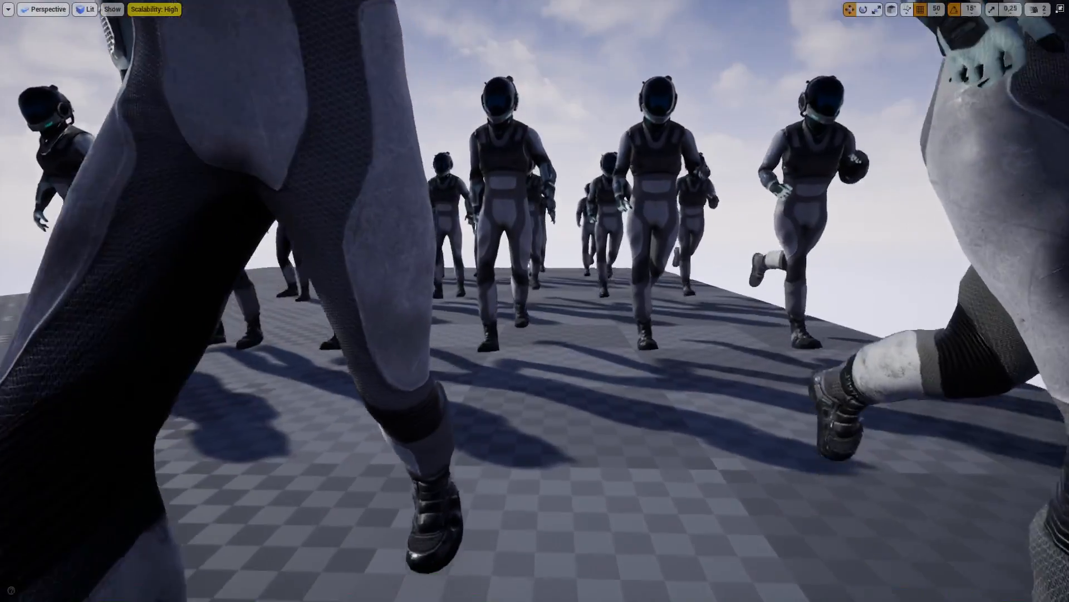
pyautogui.moveTo(487, 240); pyautogui.dragTo(486, 221, button='right')
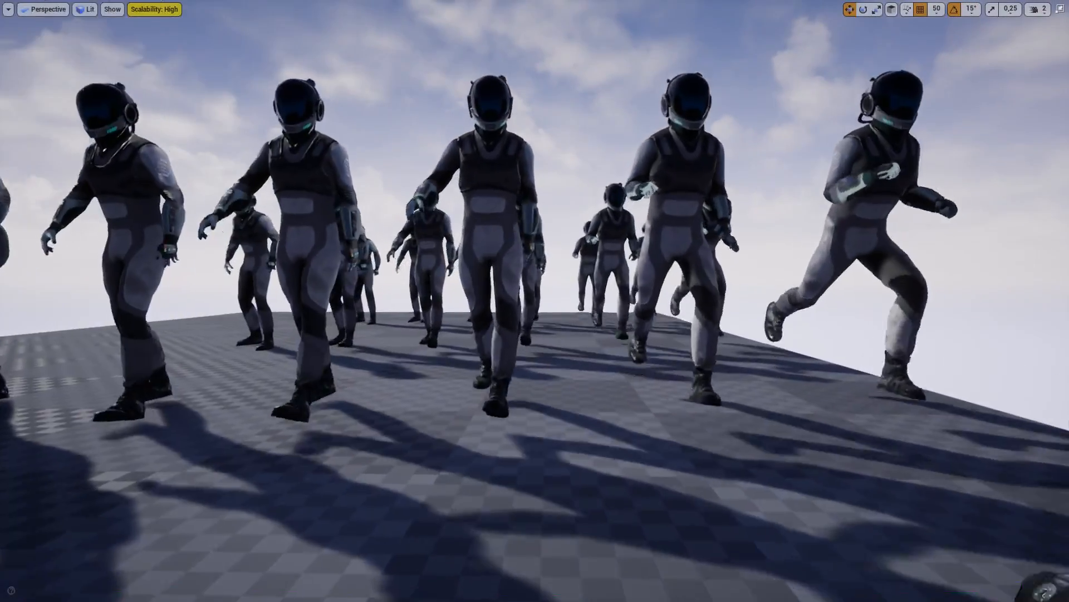